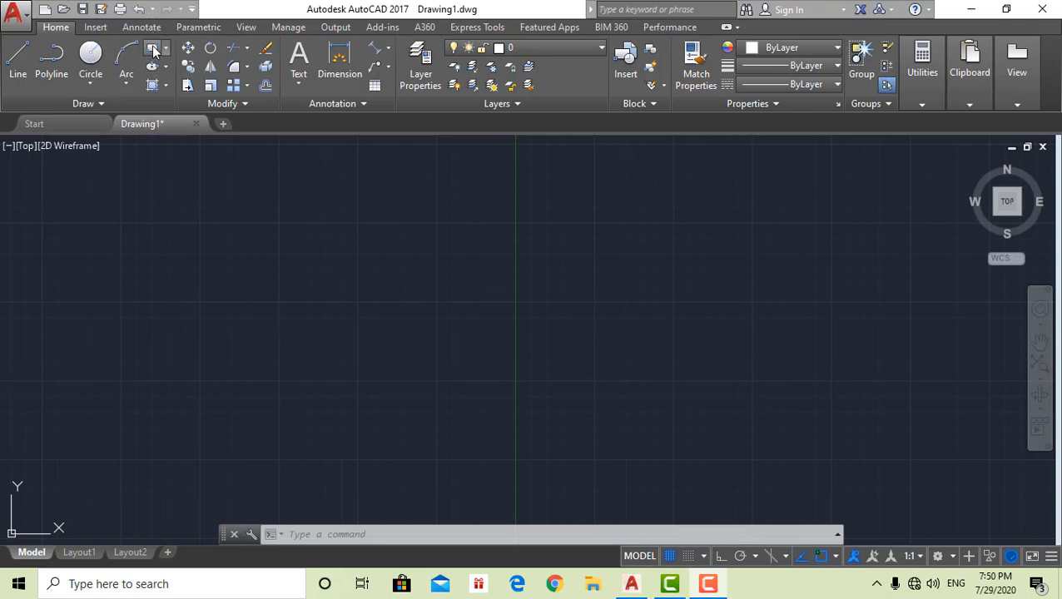
Draw a freehand rectangle in the upper-left area of the drawing by specifying two opposite corners
left_click(165, 51)
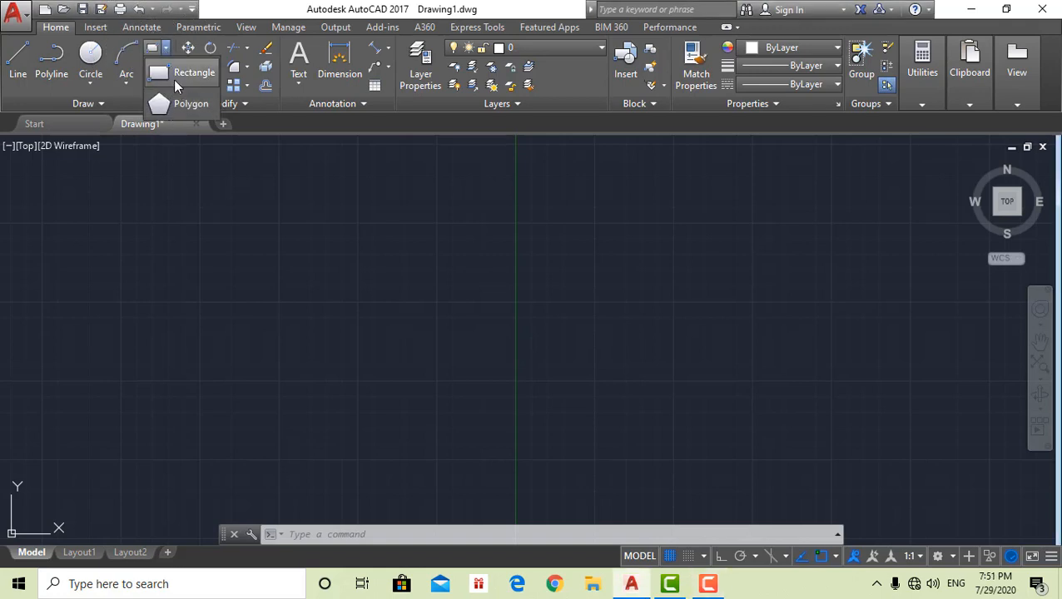
left_click(173, 79)
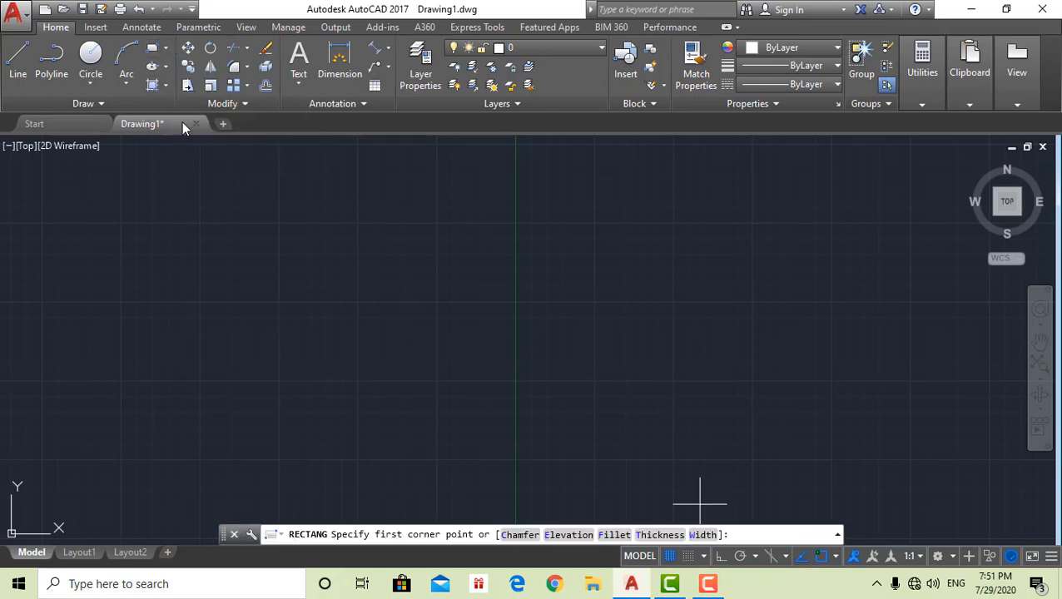
left_click(231, 219)
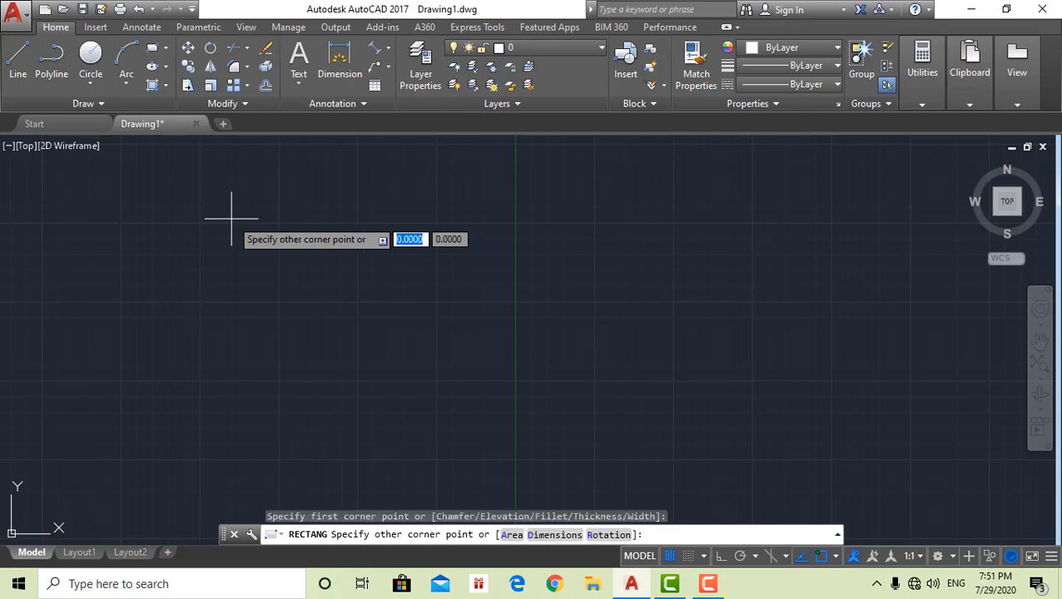
left_click(328, 289)
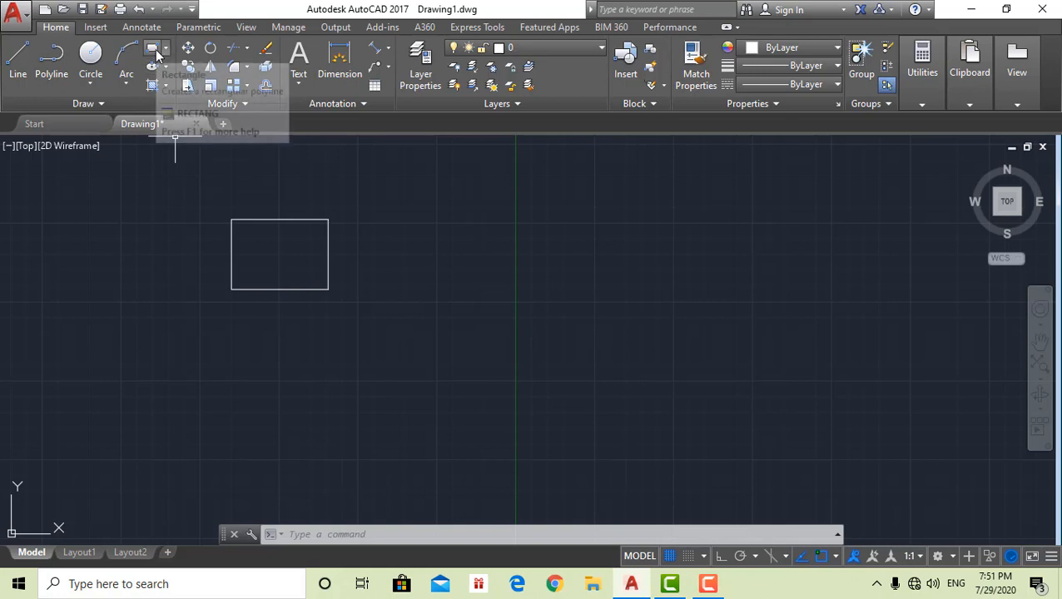
Draw a rectangle beside the first one using the Area option, with an area of 100 and a length of 20
left_click(155, 49)
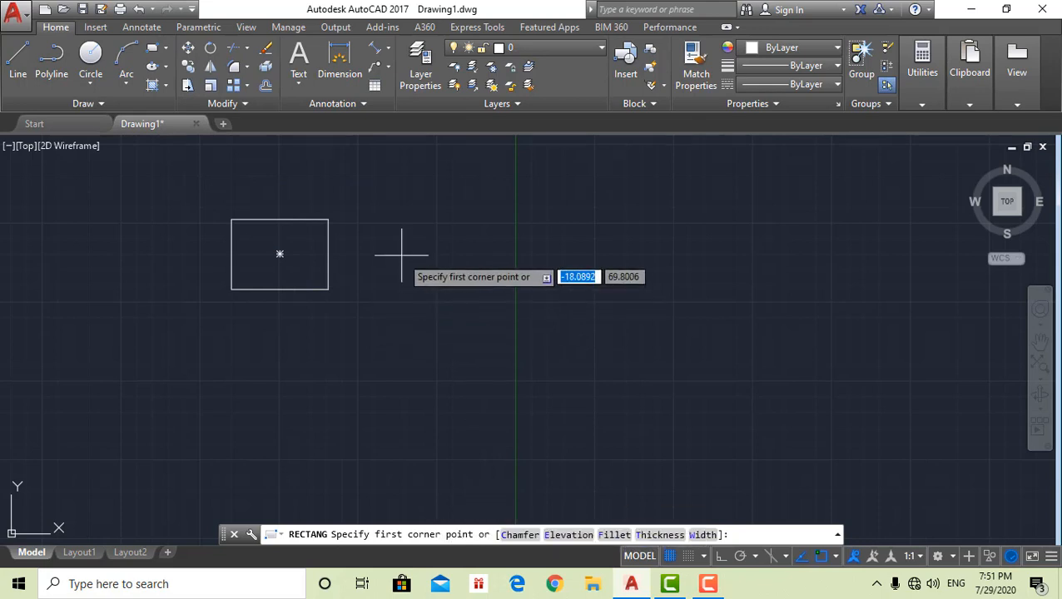
left_click(368, 223)
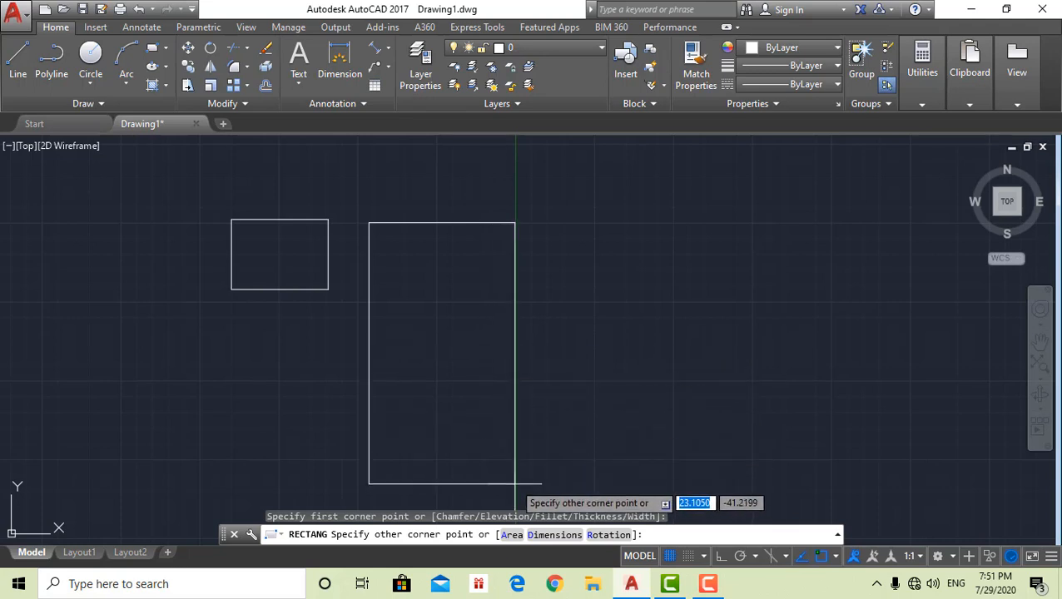
left_click(510, 534)
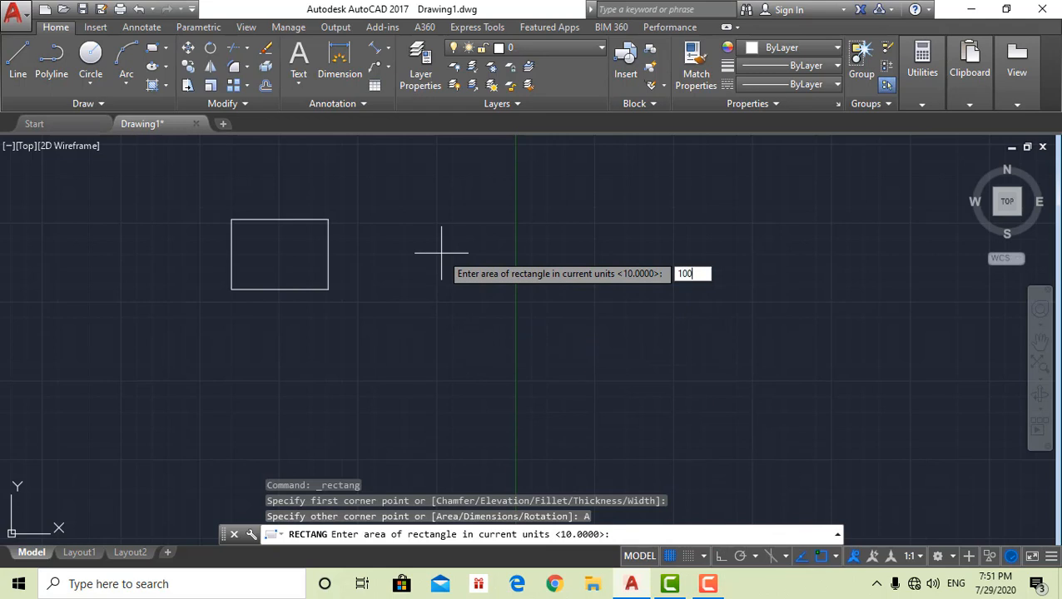
key("Return")
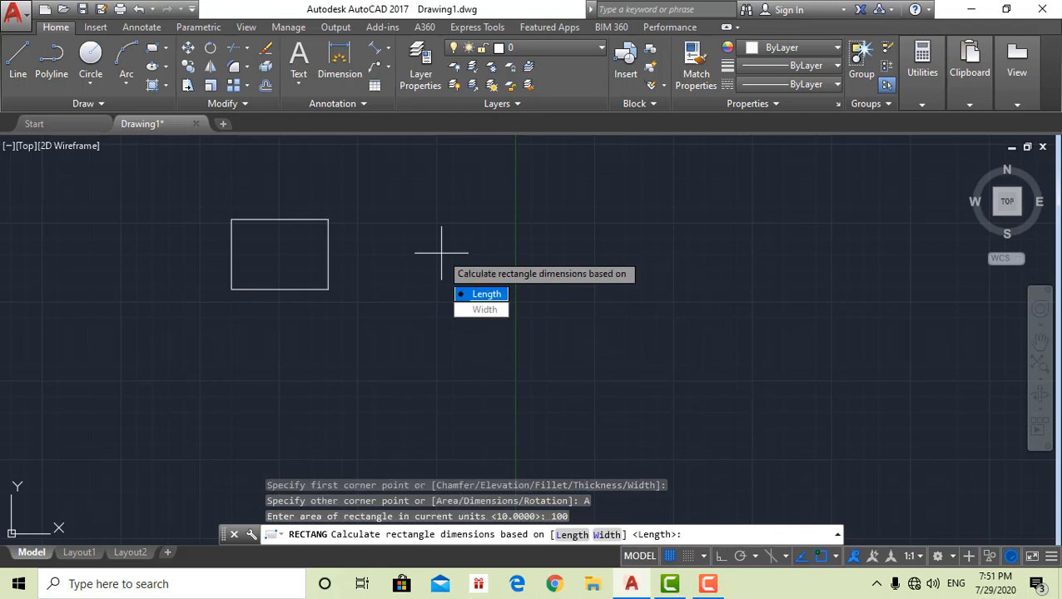
left_click(486, 296)
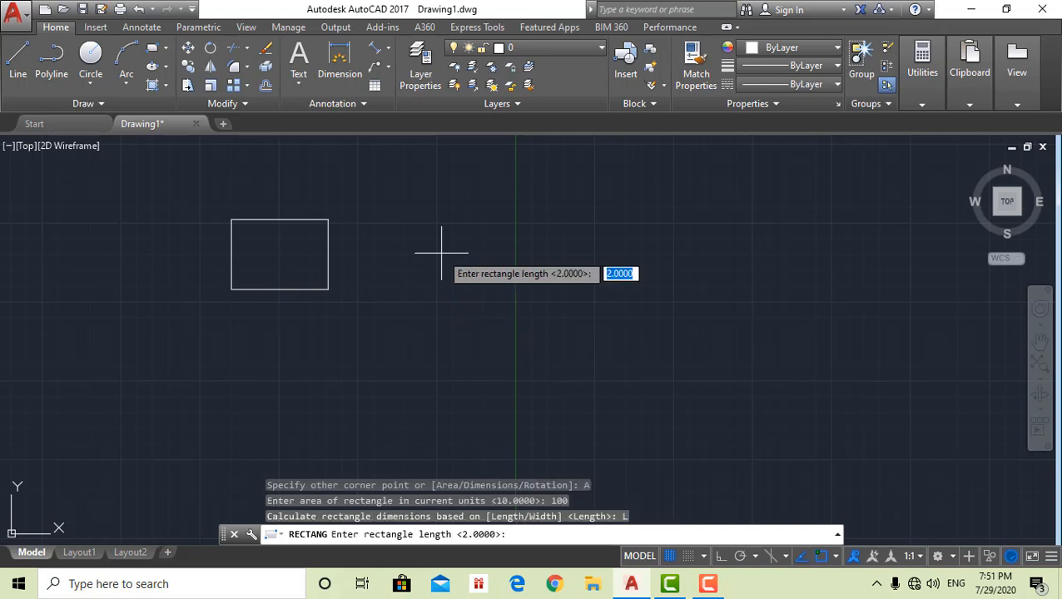
type("20")
key("Return")
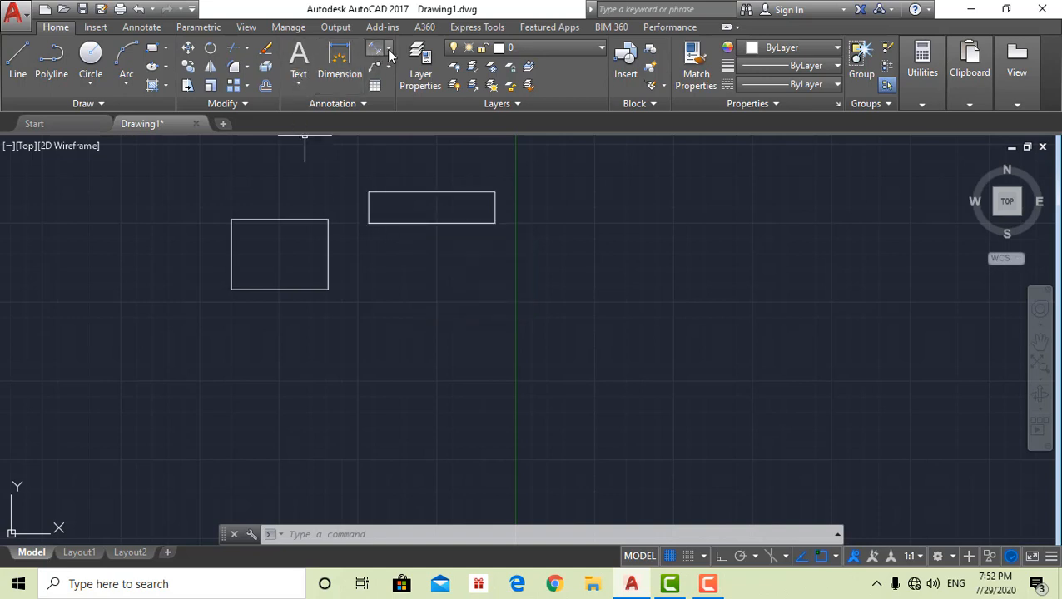
Add linear dimensions to the short right side and the long upper side of the rectangle with area 100
left_click(388, 54)
left_click(397, 80)
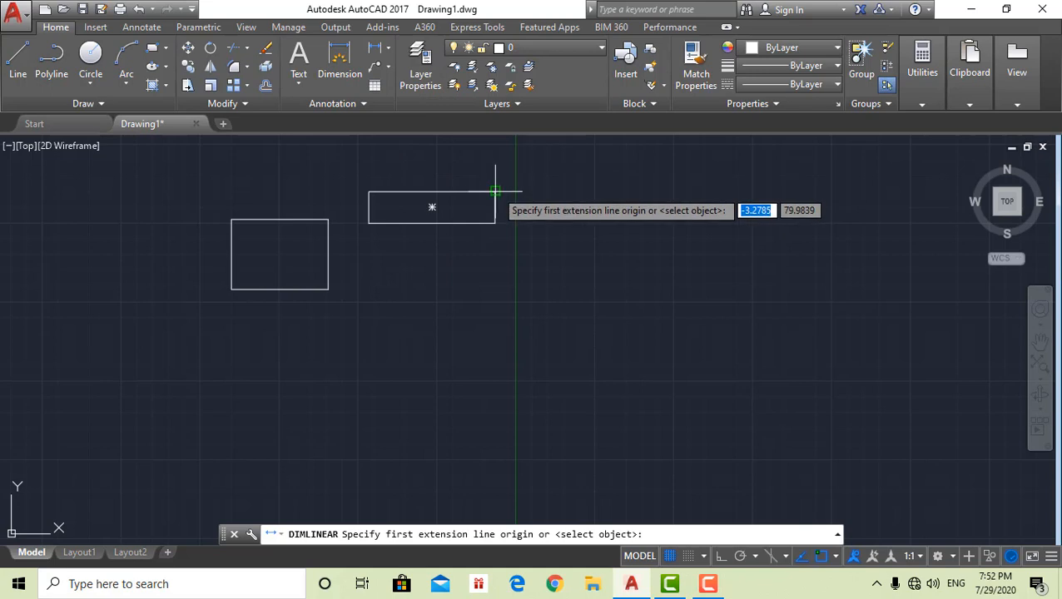
left_click(495, 192)
left_click(495, 223)
left_click(519, 212)
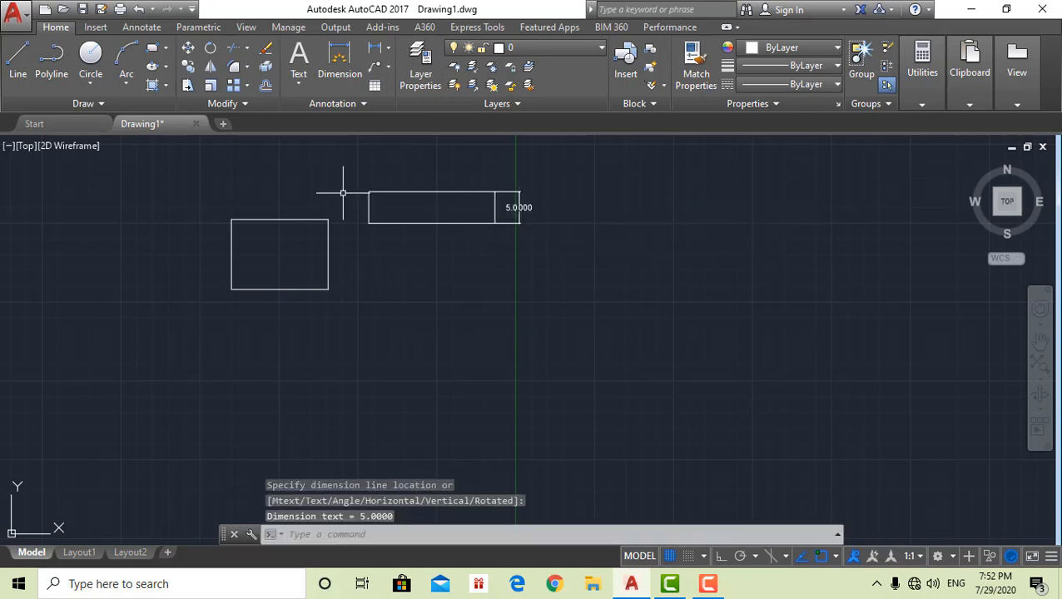
key("Return")
left_click(369, 191)
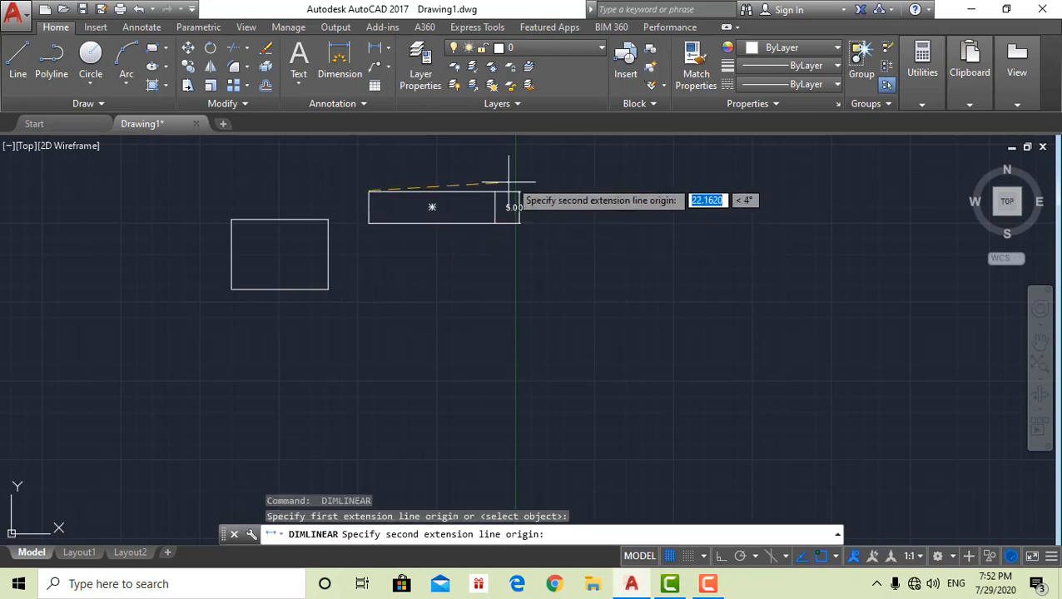
left_click(495, 191)
left_click(433, 176)
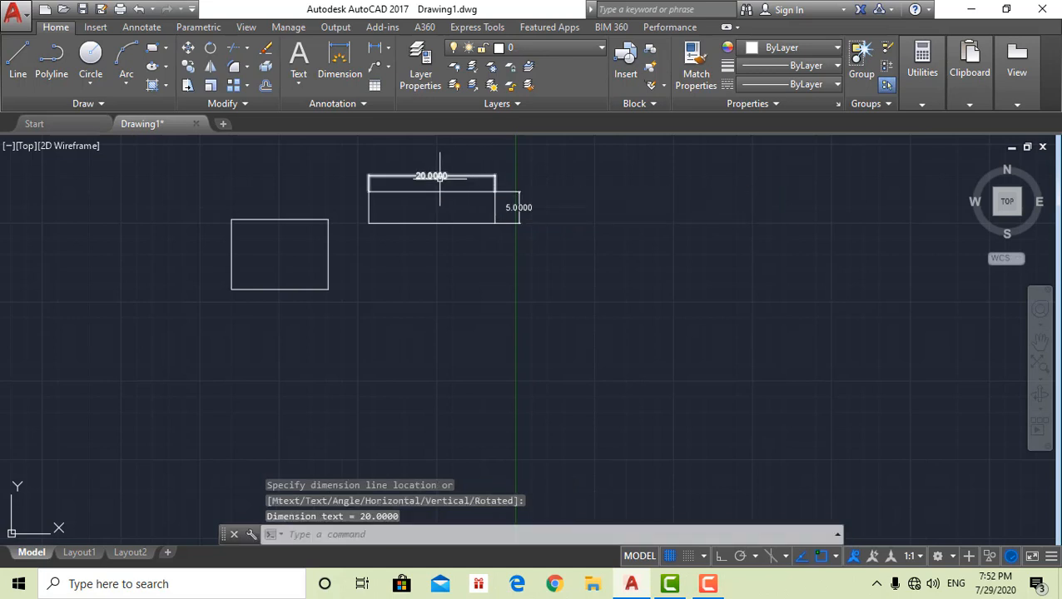
Measure the area of the dimensioned rectangle with the AREA command by picking its corner points
scroll(443, 179, "up", 2)
middle_click_drag(430, 188, 441, 213)
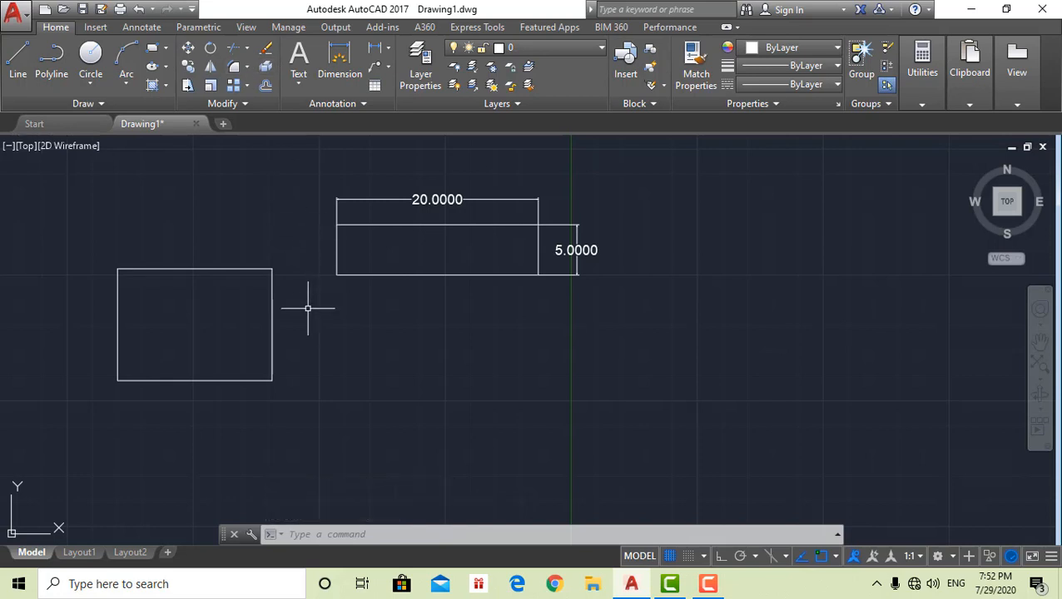
type("rea")
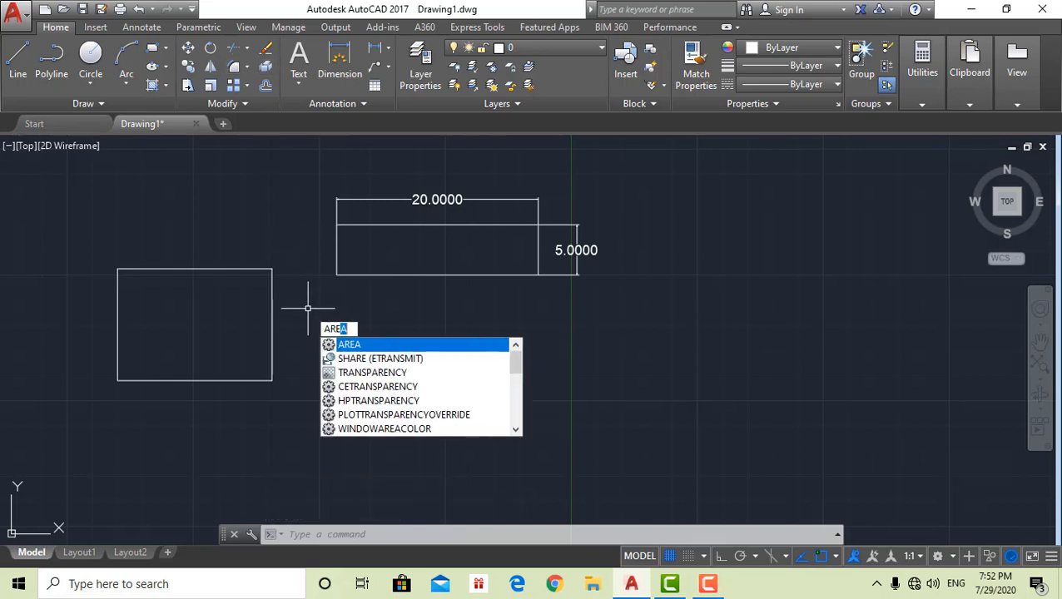
key("Return")
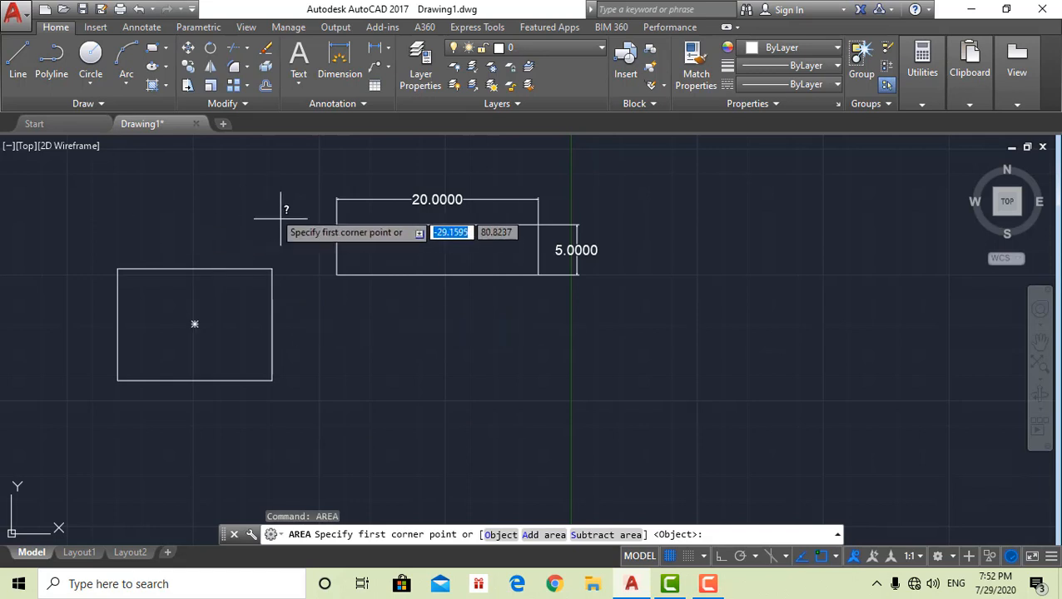
left_click(337, 273)
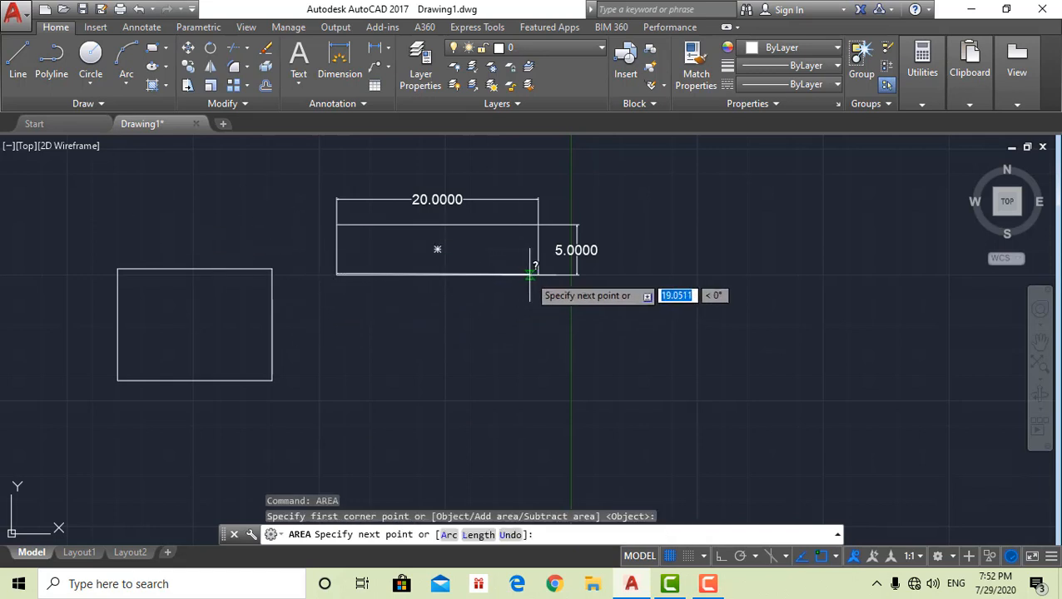
left_click(539, 224)
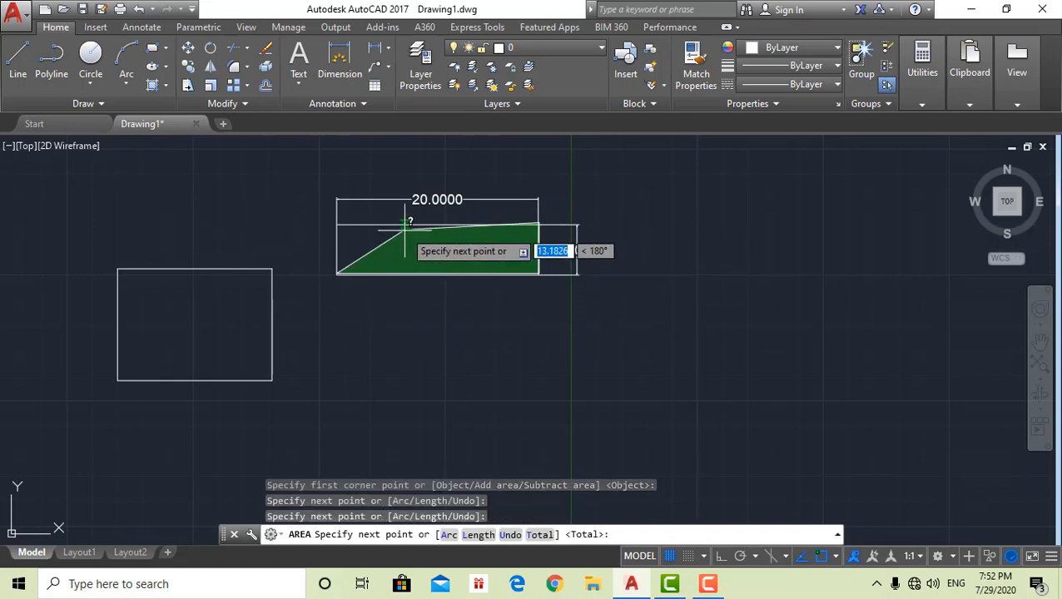
left_click(337, 223)
left_click(337, 274)
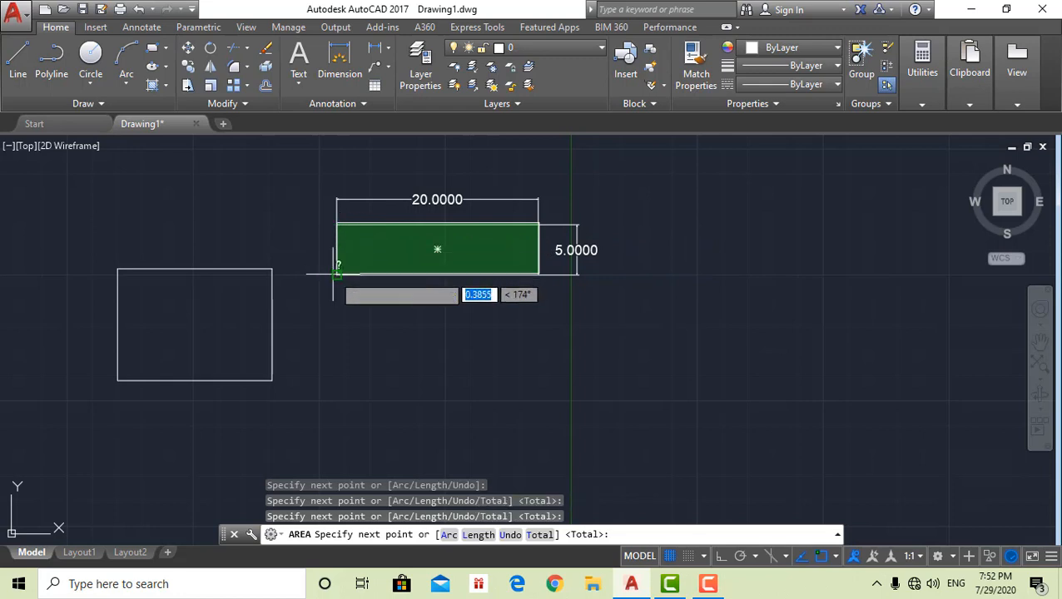
key("Return")
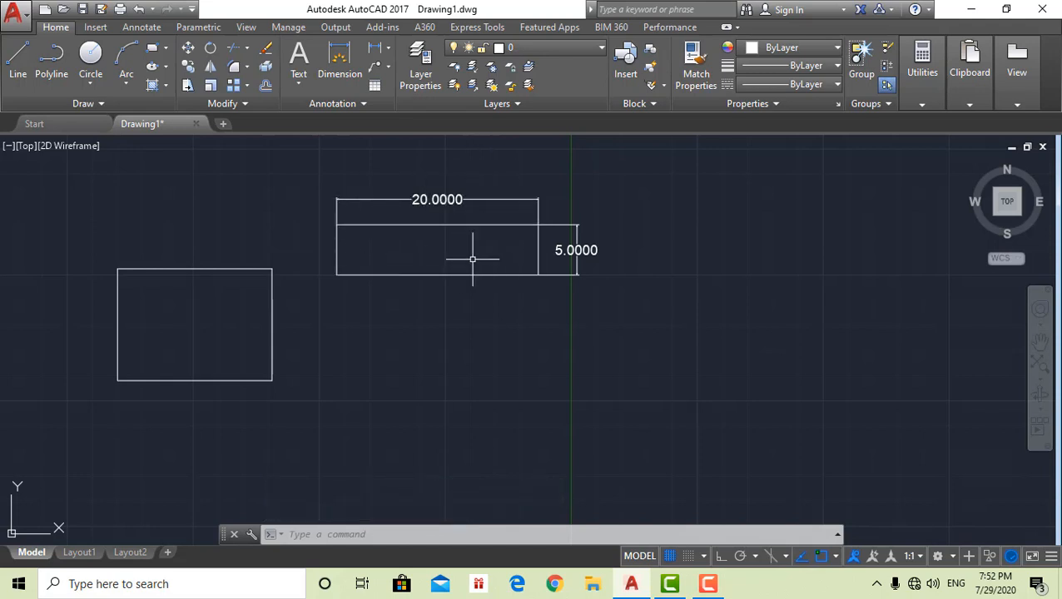
Draw a rectangle starting below the dimensioned one using the Area option, with an area of 200 and a width of 25
scroll(434, 291, "down", 2)
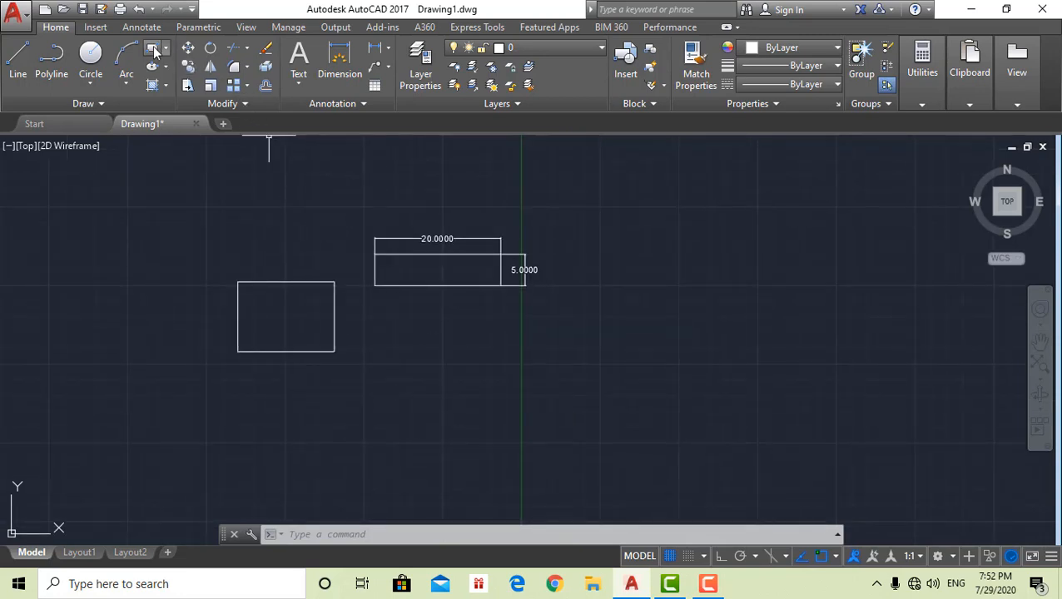
left_click(153, 52)
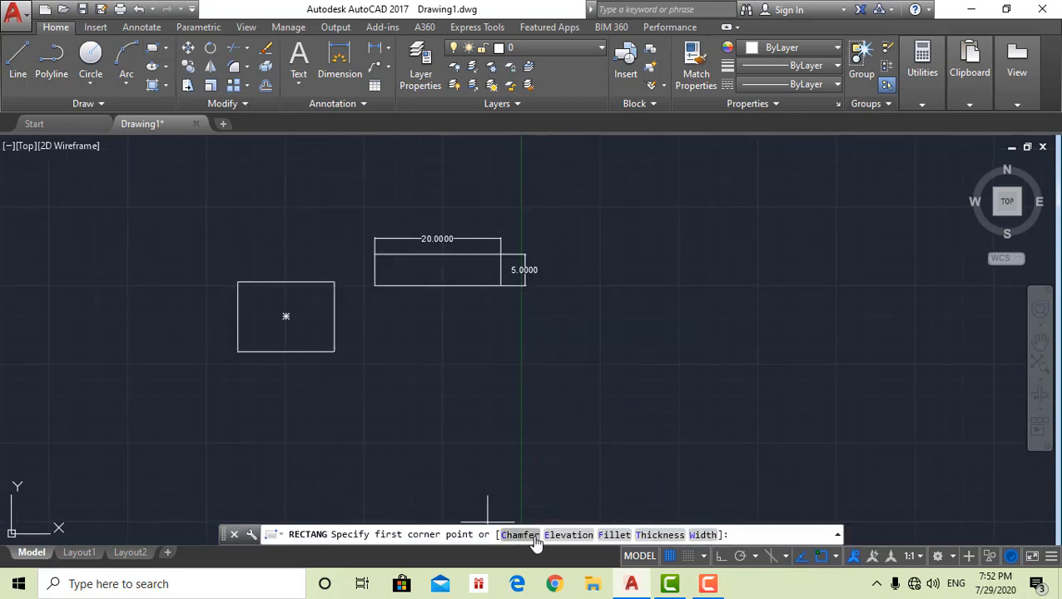
left_click(376, 321)
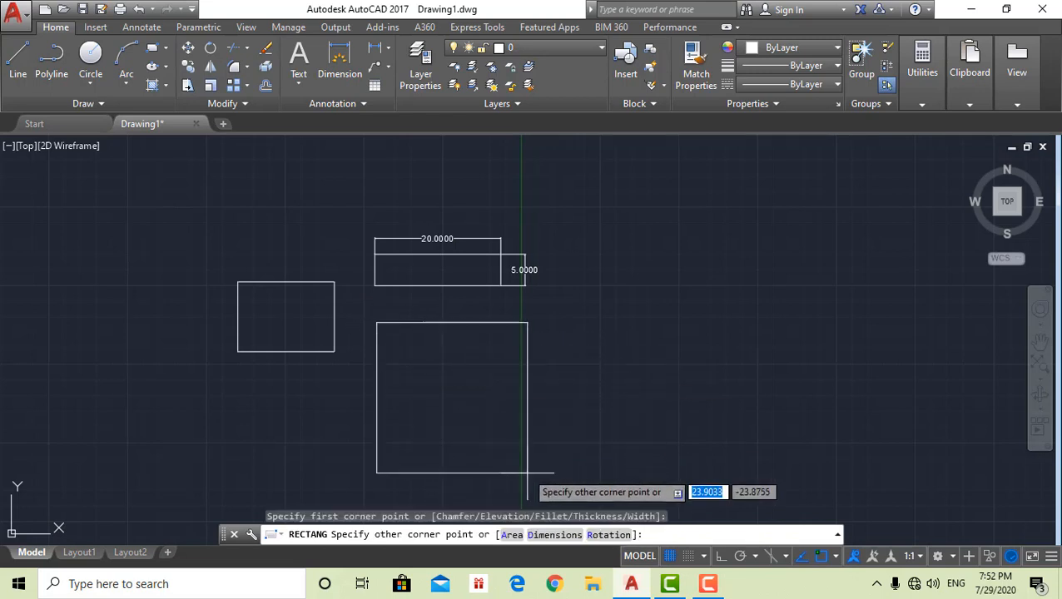
left_click(512, 534)
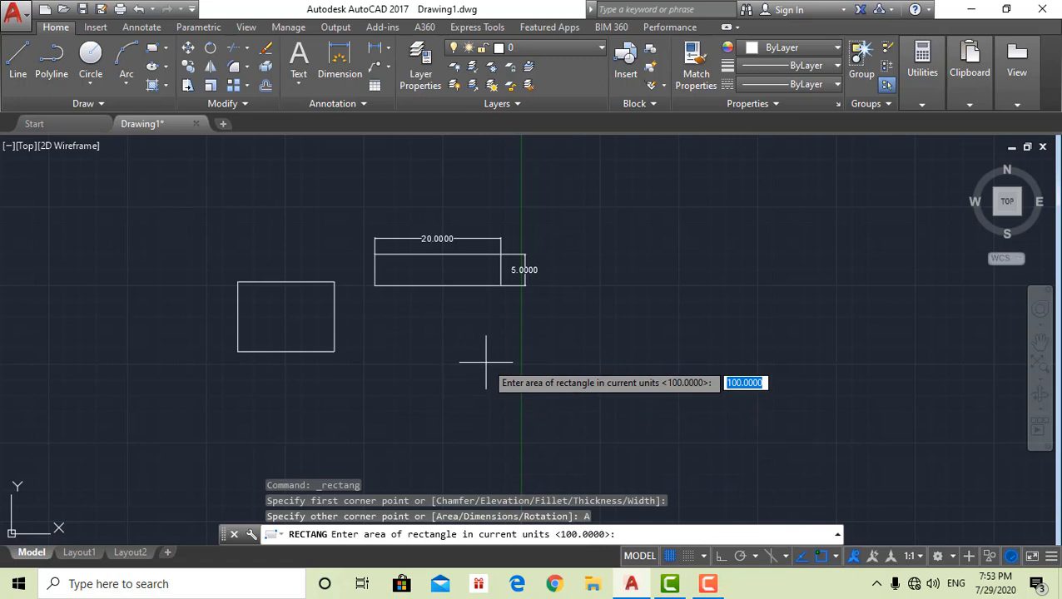
type("2")
key("Return")
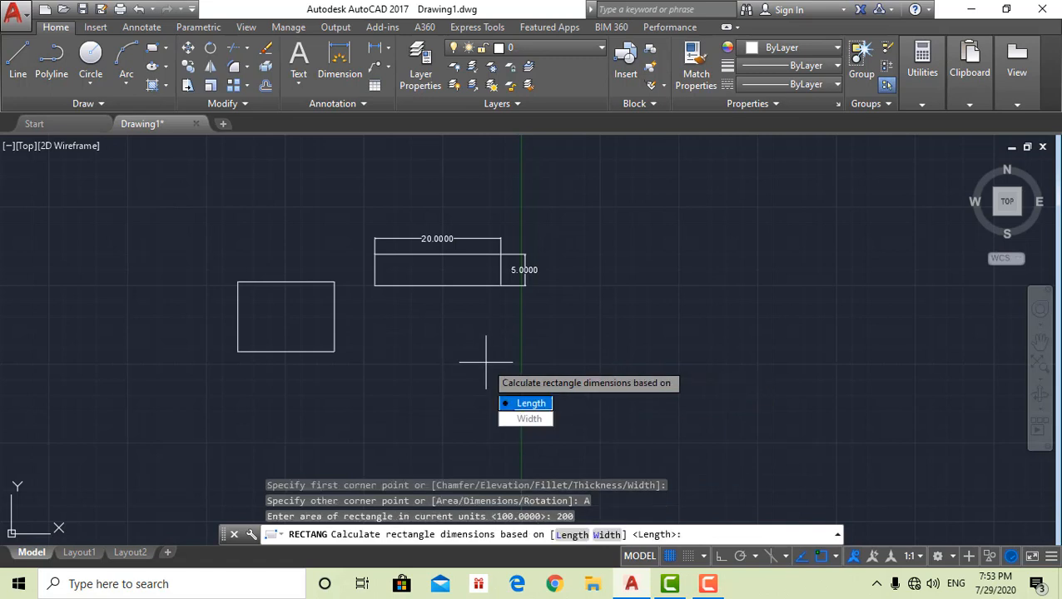
left_click(520, 419)
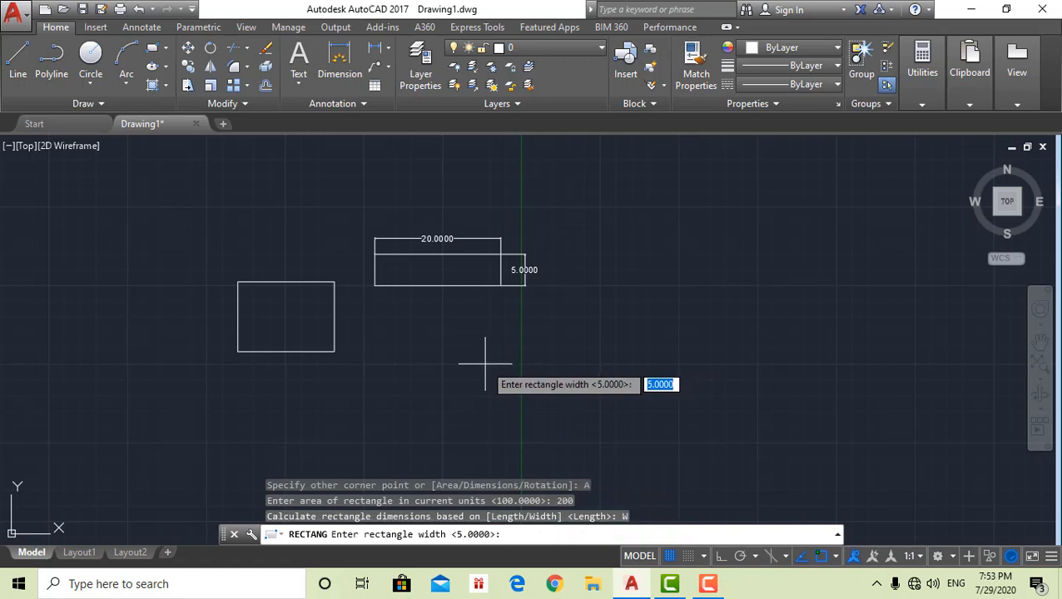
key("Return")
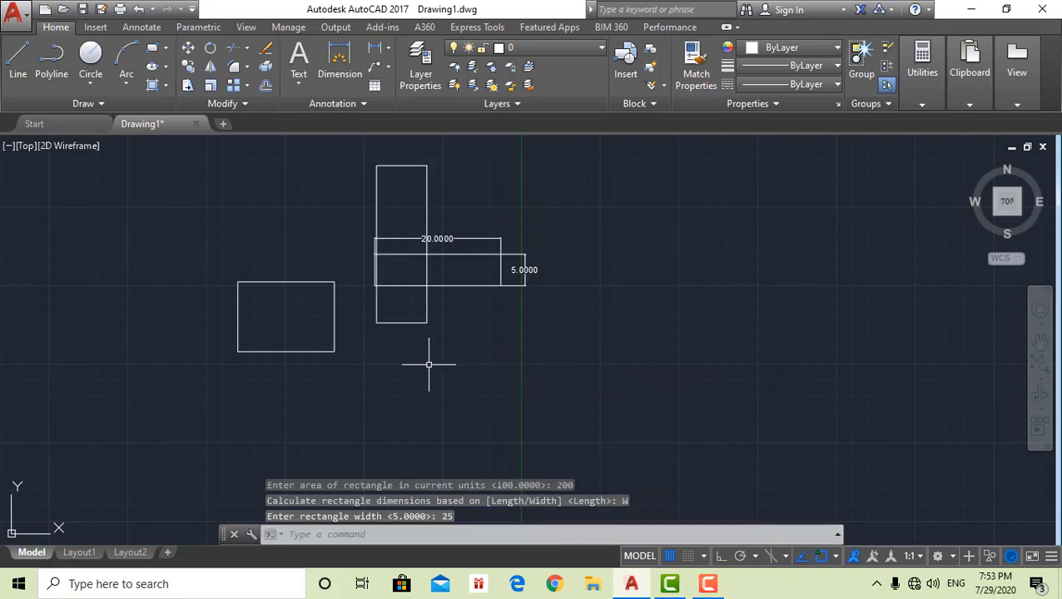
Try erasing the two area-defined rectangles together with their dimensions, and undo the erasure
left_click(426, 188)
left_click(524, 220)
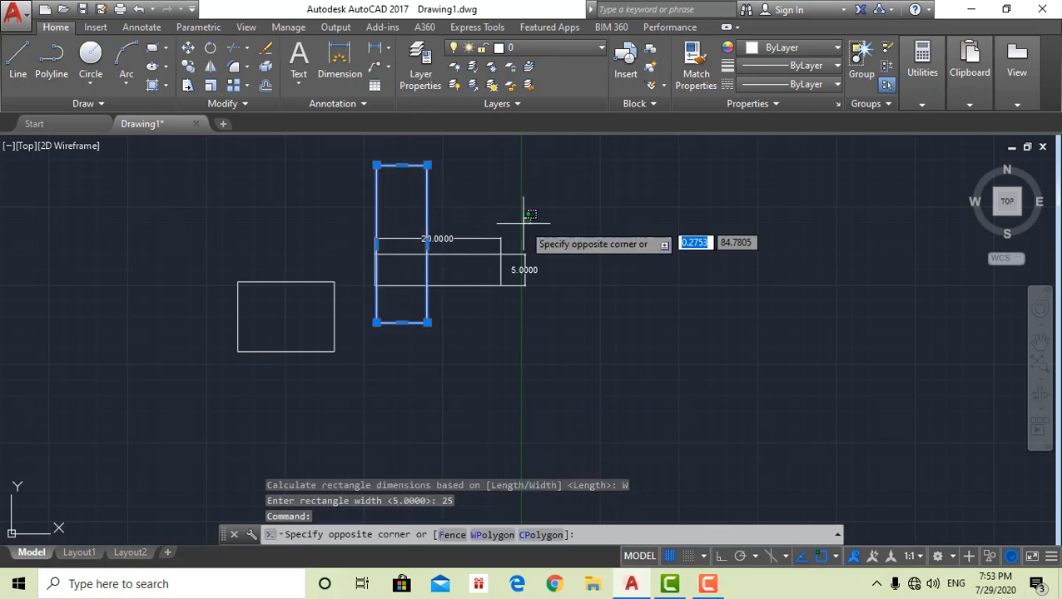
left_click(471, 310)
key("Delete")
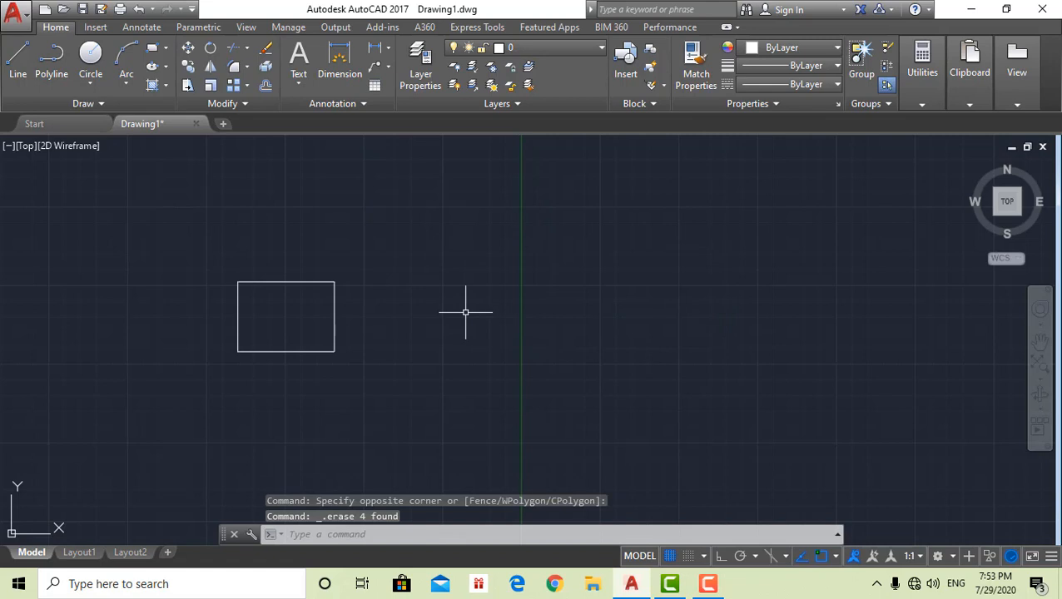
key("ctrl+z")
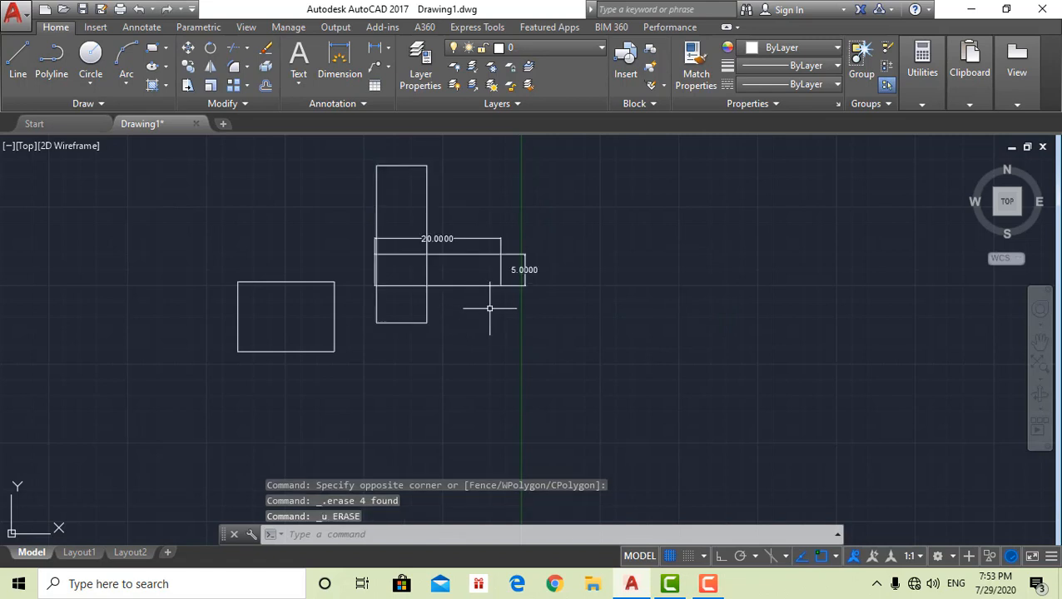
left_click(489, 309)
left_click(453, 237)
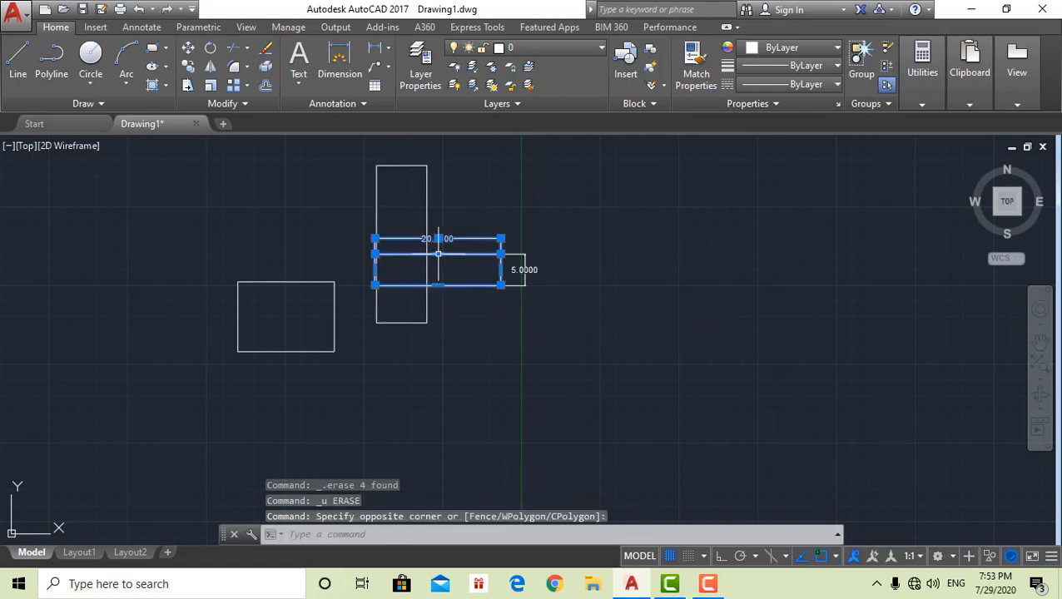
mouse_move(438, 254)
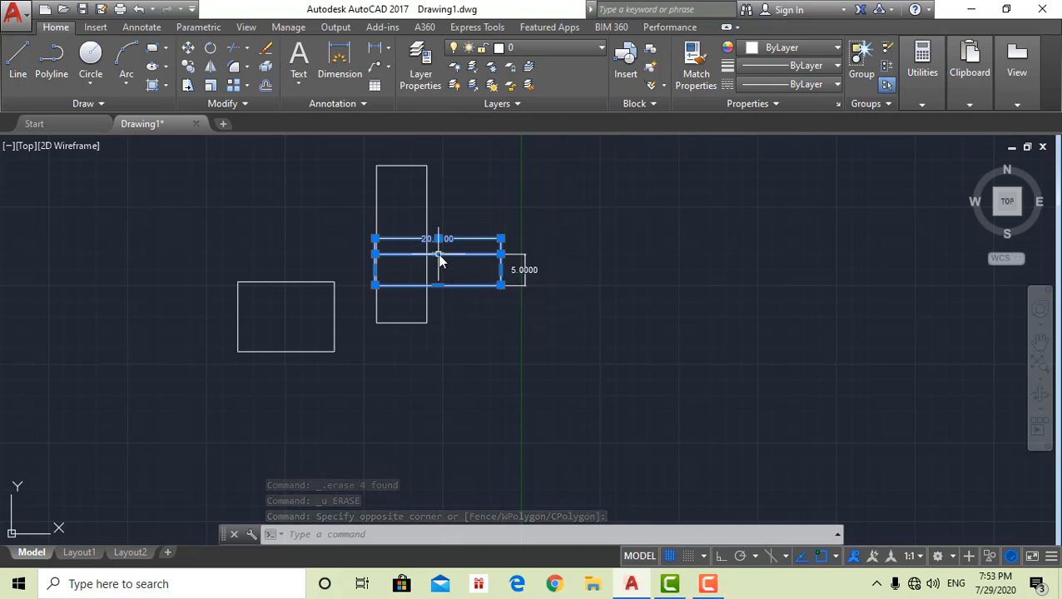
left_click(505, 243)
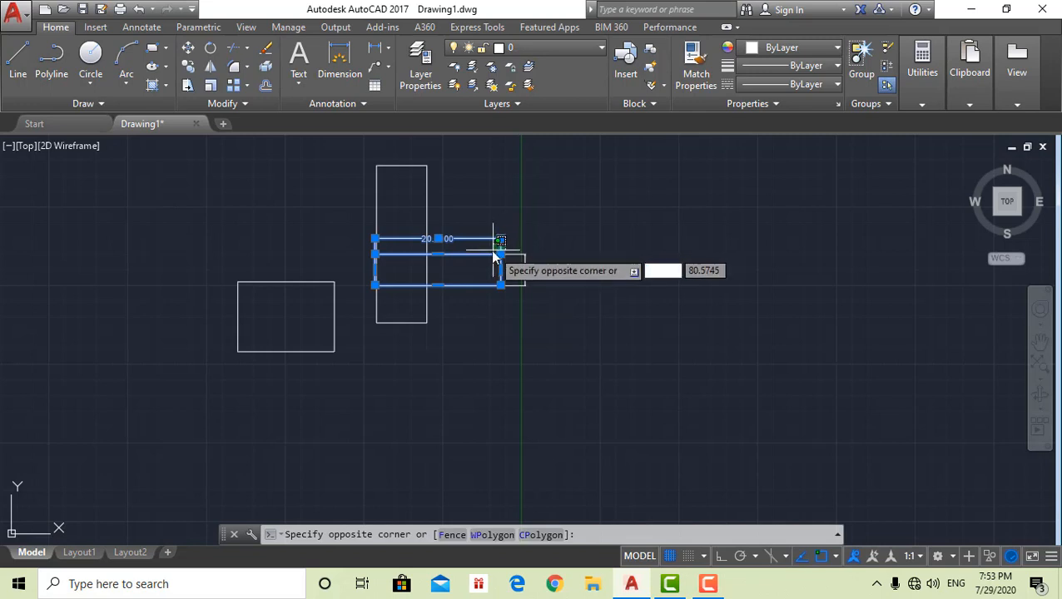
key("Escape")
key("Escape")
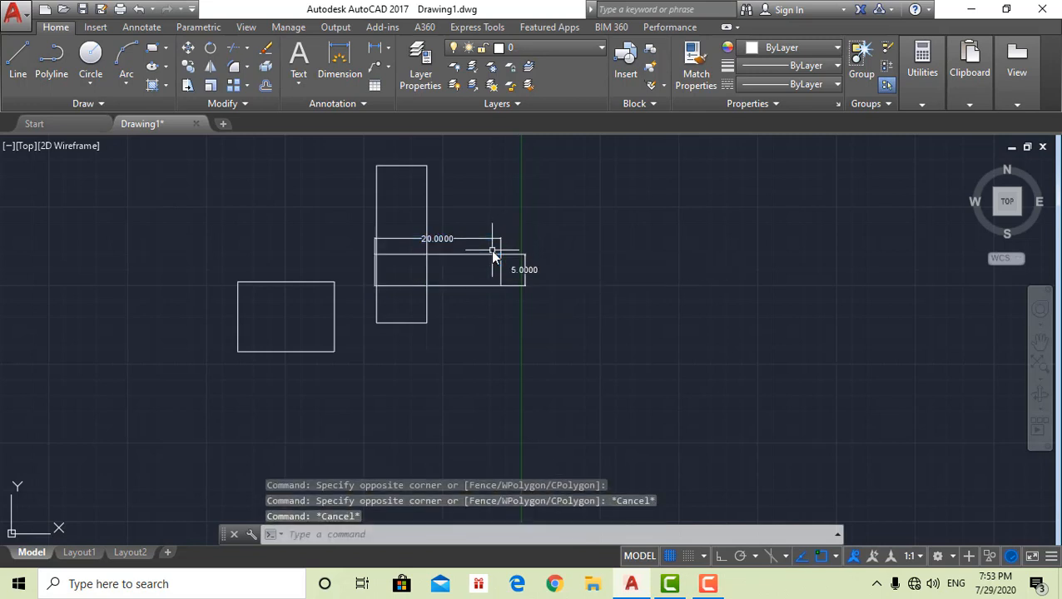
Erase the horizontal rectangle with area 100 together with its two dimensions
left_click(497, 322)
left_click(450, 202)
key("Delete")
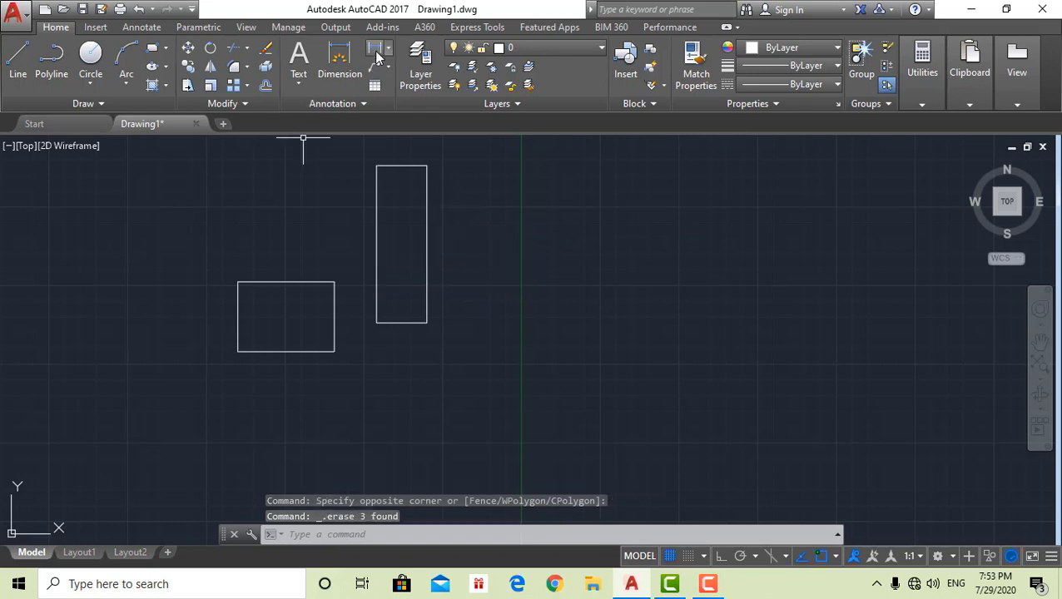
Add a linear dimension above the short upper side of the tall rectangle with area 200
left_click(374, 48)
left_click(377, 164)
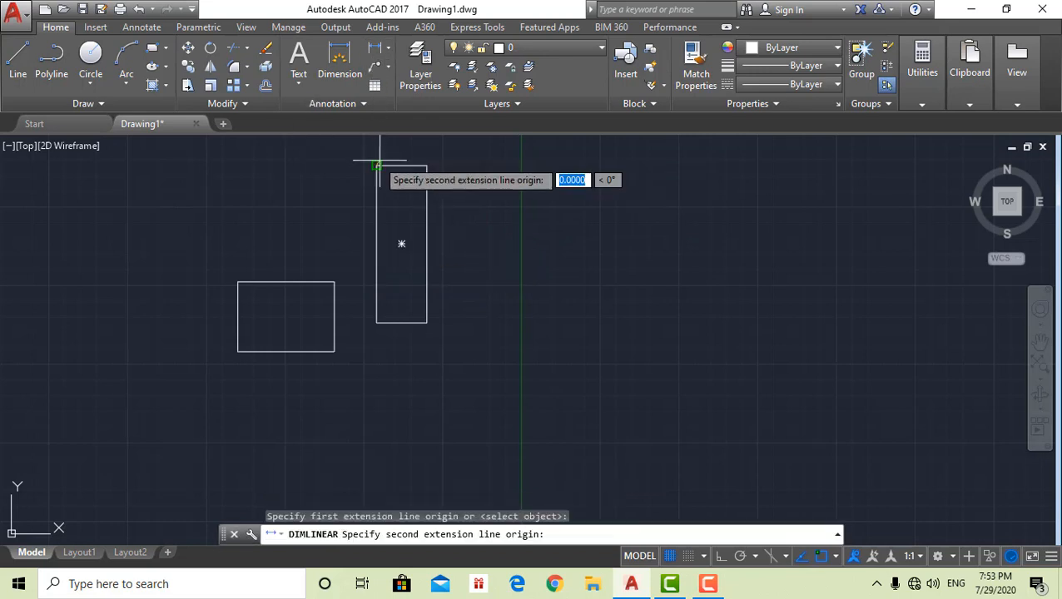
left_click(426, 165)
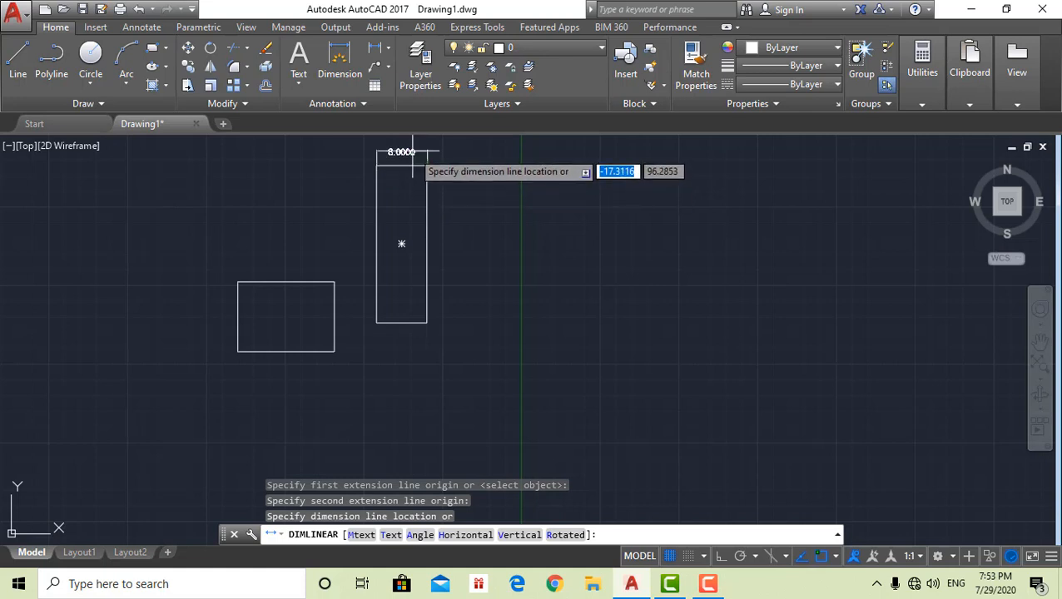
left_click(414, 155)
scroll(407, 219, "up", 4)
scroll(407, 218, "down", 2)
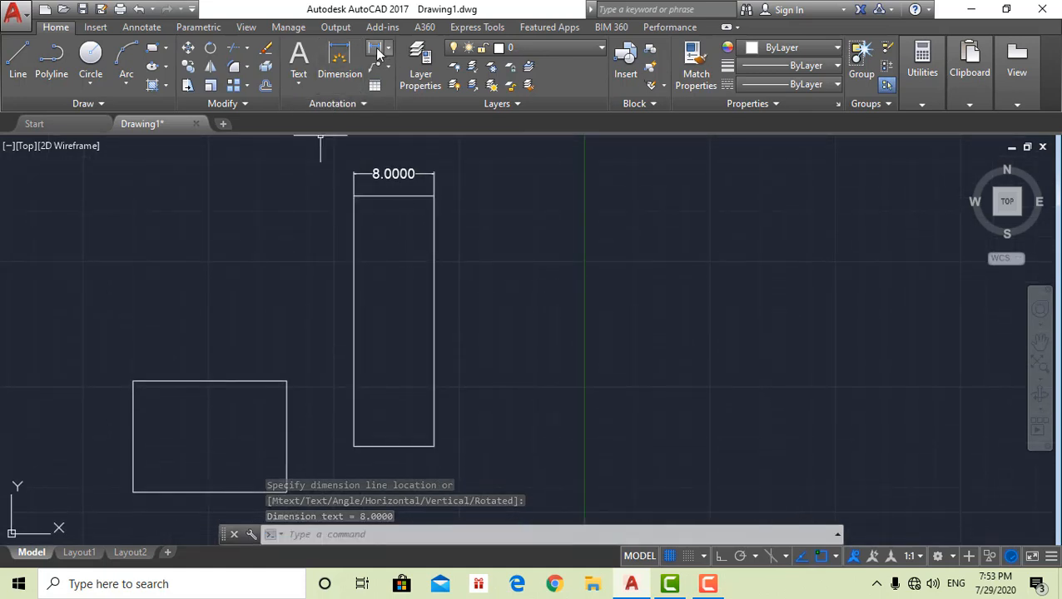
Add a linear dimension beside the long right side of the tall rectangle
left_click(341, 62)
left_click(433, 196)
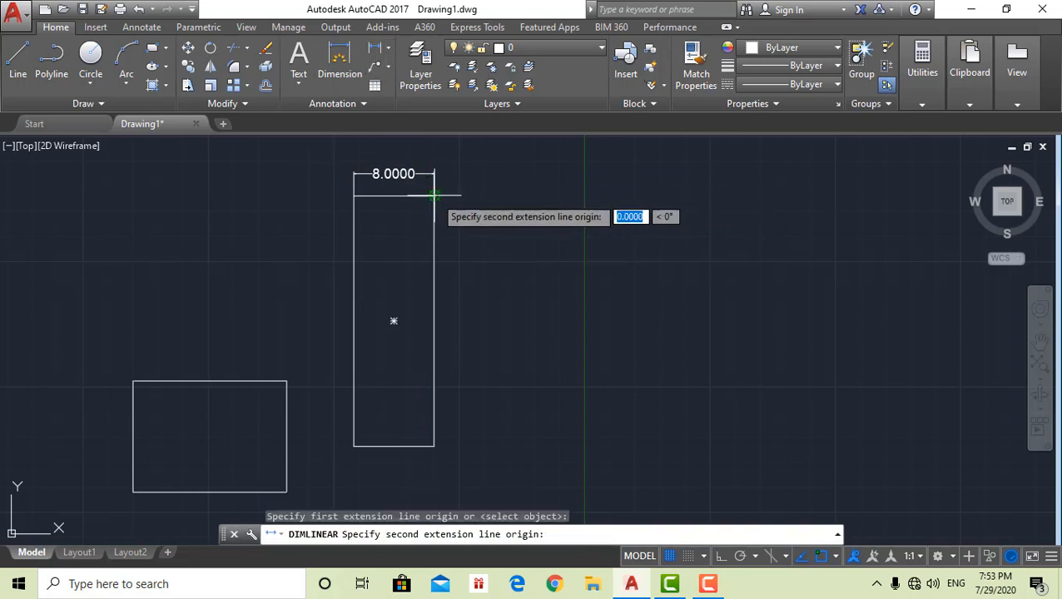
left_click(433, 446)
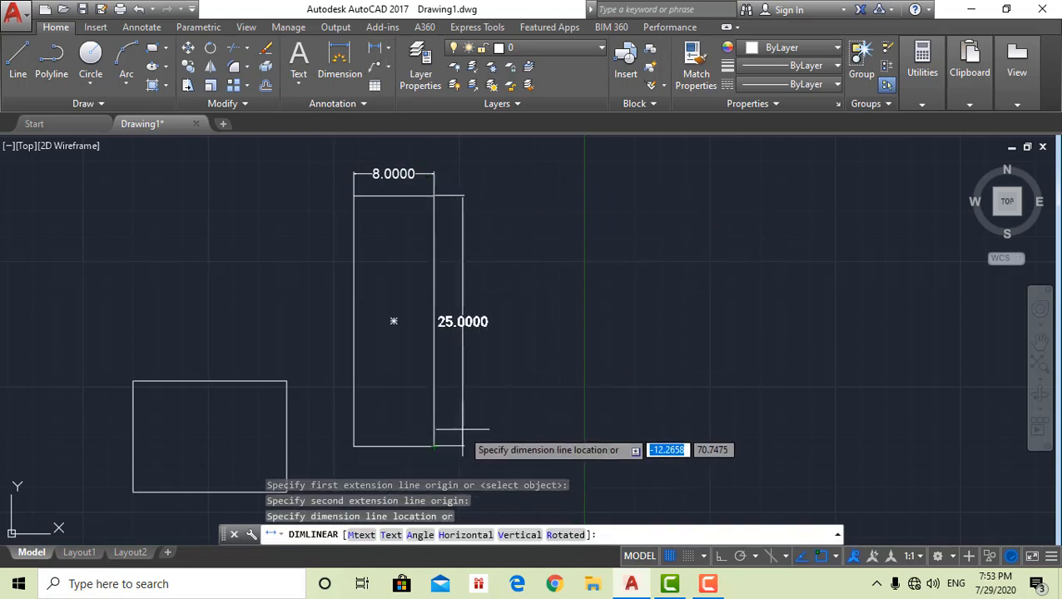
left_click(475, 432)
middle_click_drag(476, 357, 505, 358)
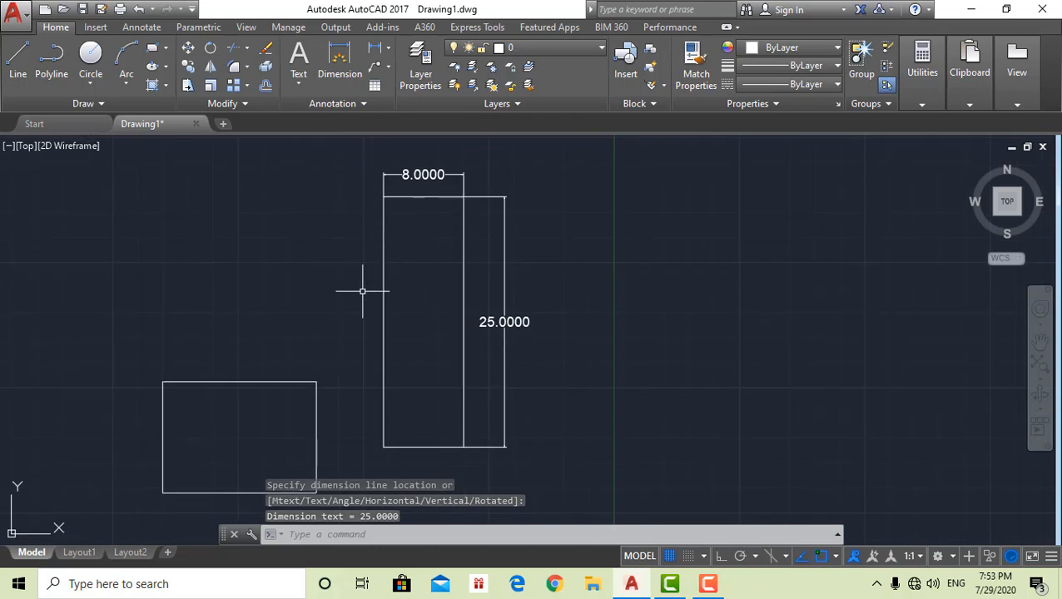
Measure the tall rectangle's area with the AREA command by picking its four corners
type("AREA")
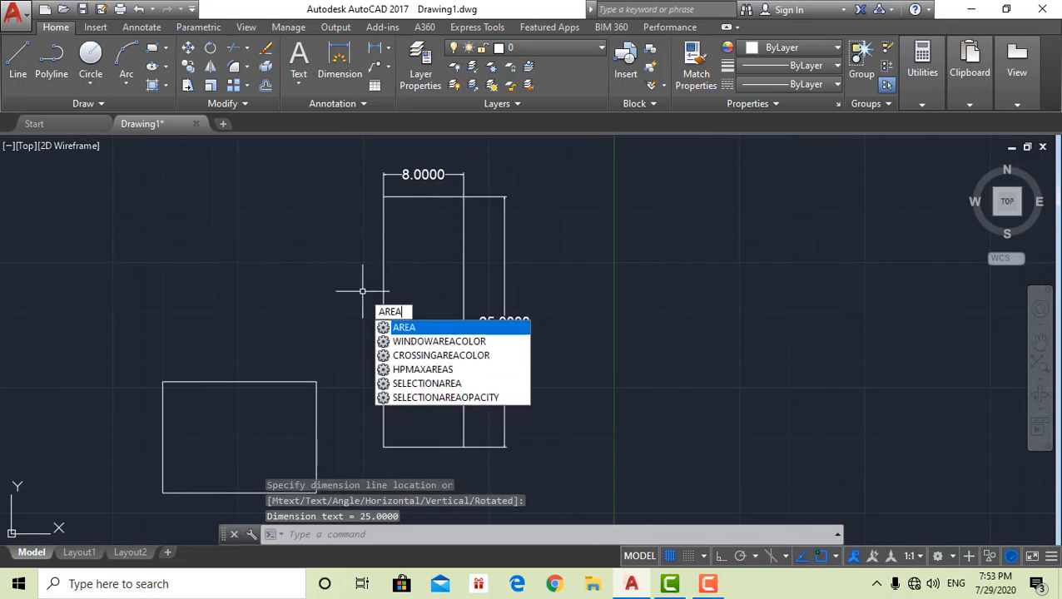
key("Return")
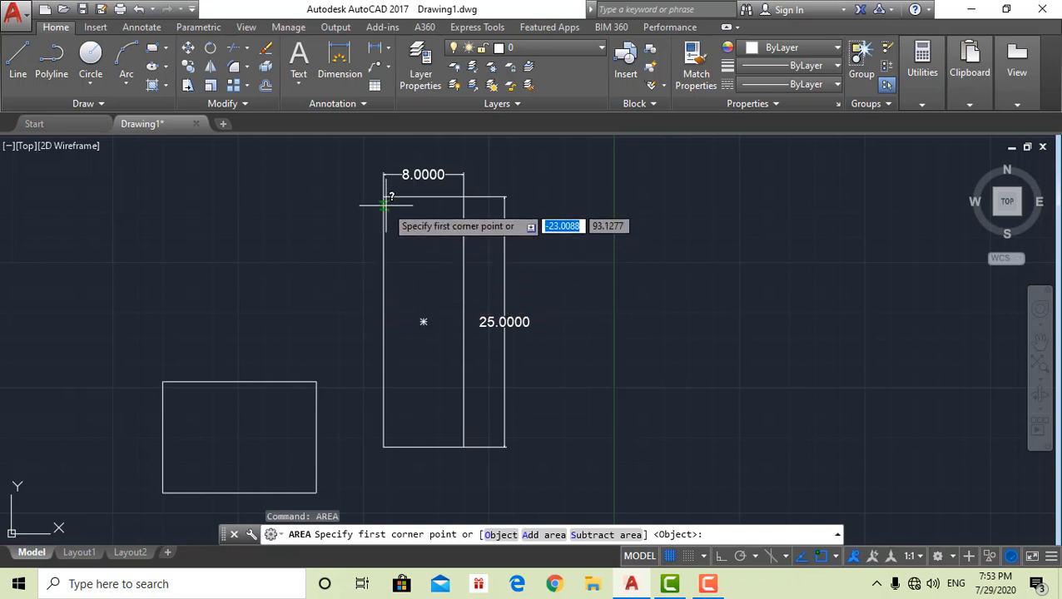
left_click(384, 197)
left_click(464, 196)
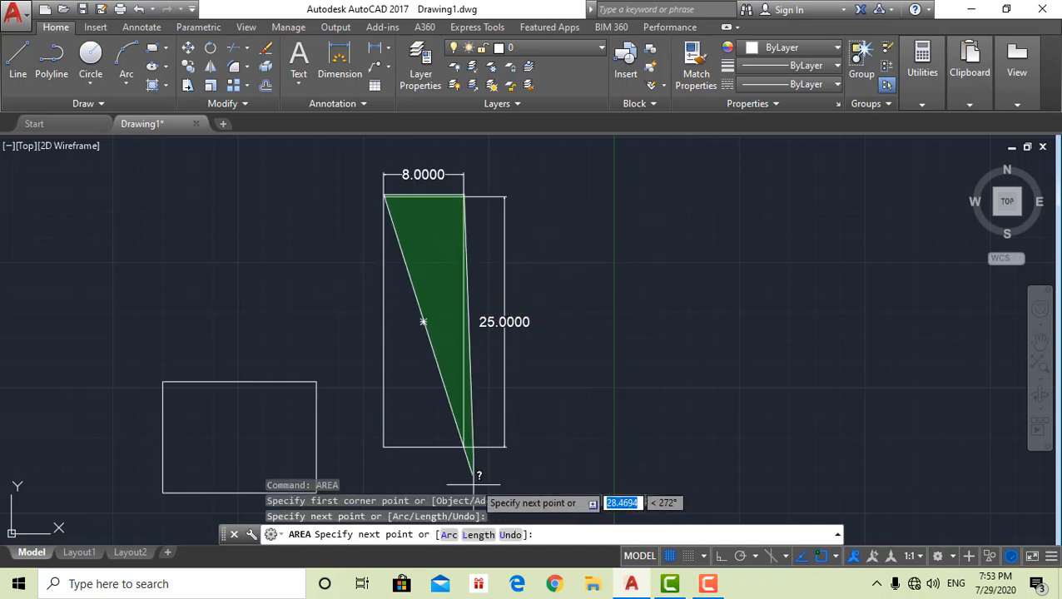
left_click(463, 446)
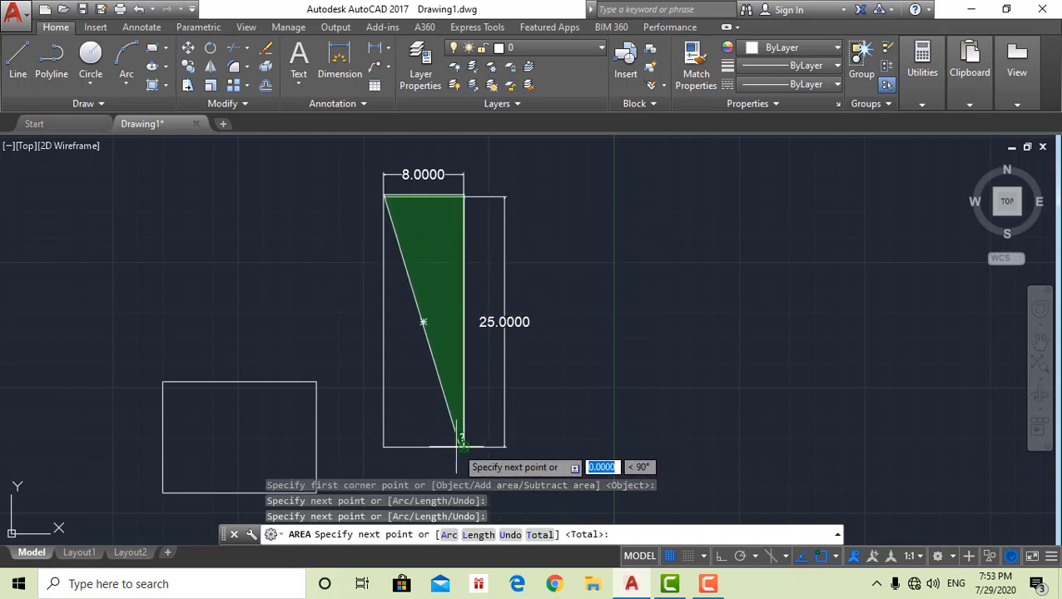
left_click(383, 446)
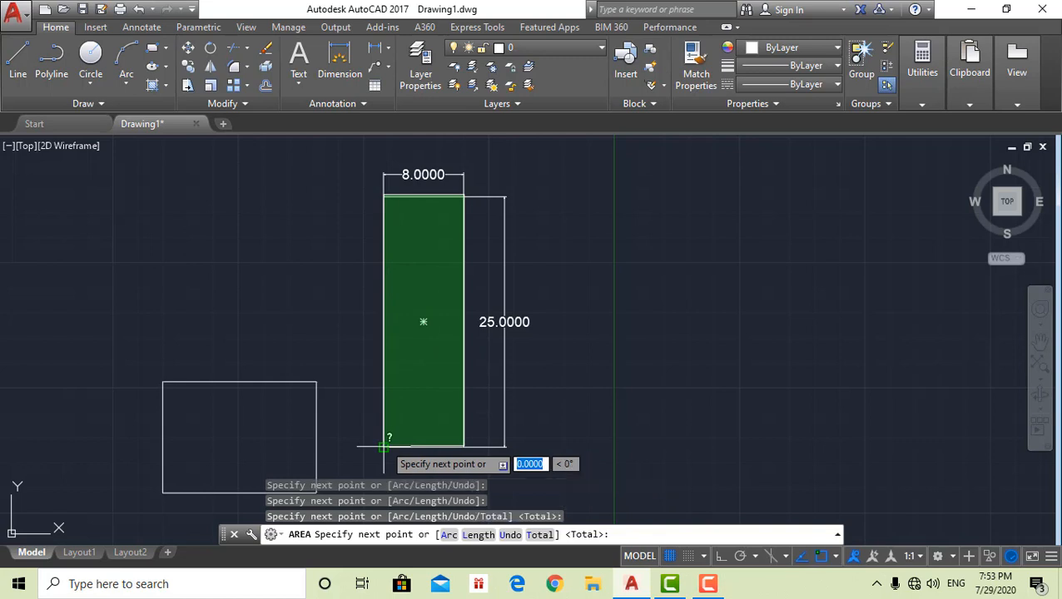
left_click(385, 206)
key("Return")
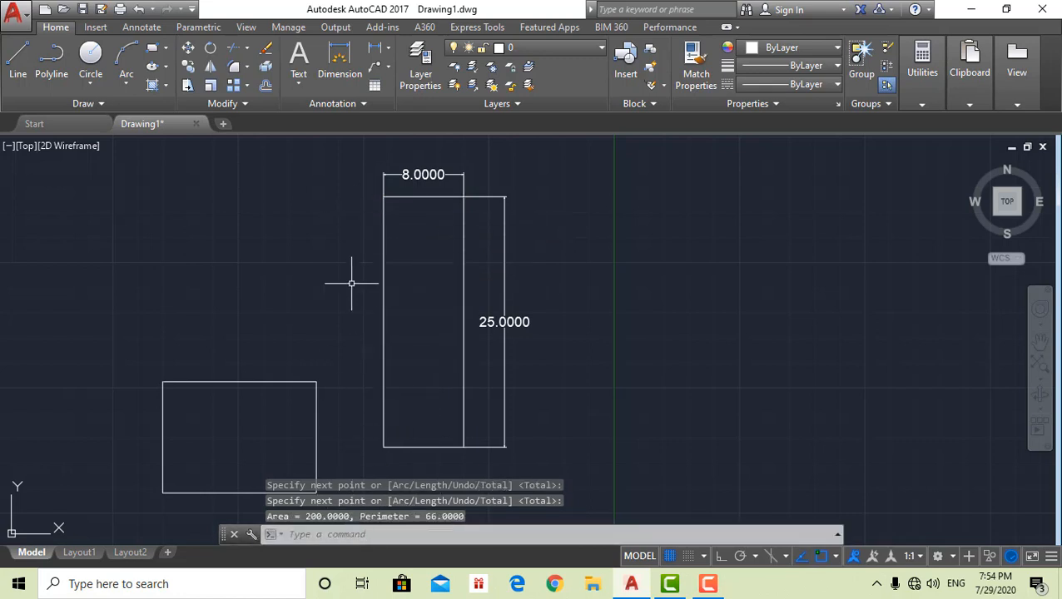
Draw a rectangle to the right of the tall one using the Dimensions option, with length 20 and width 30
left_click(151, 50)
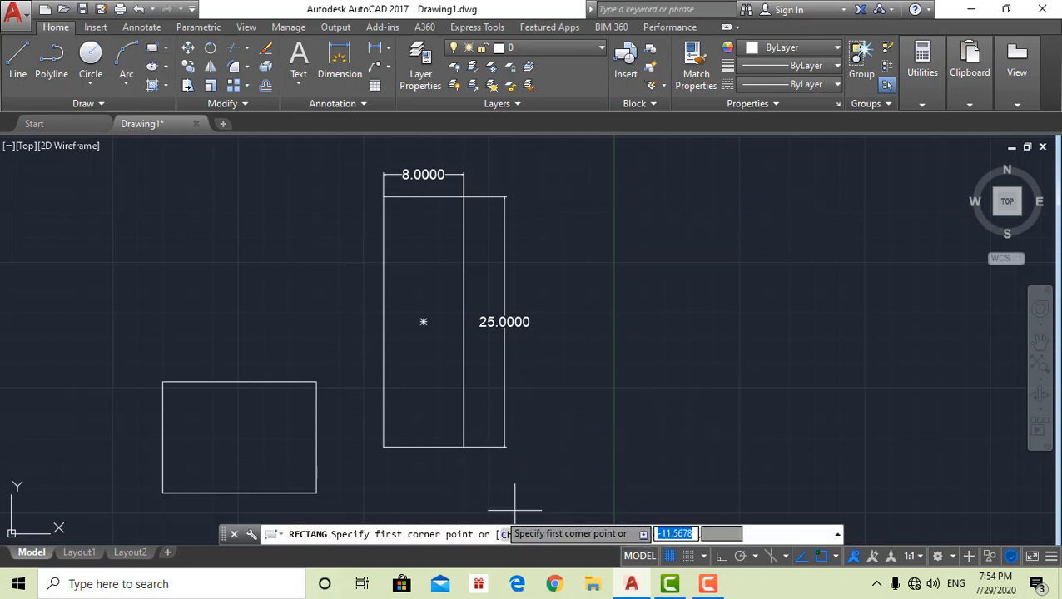
left_click(614, 196)
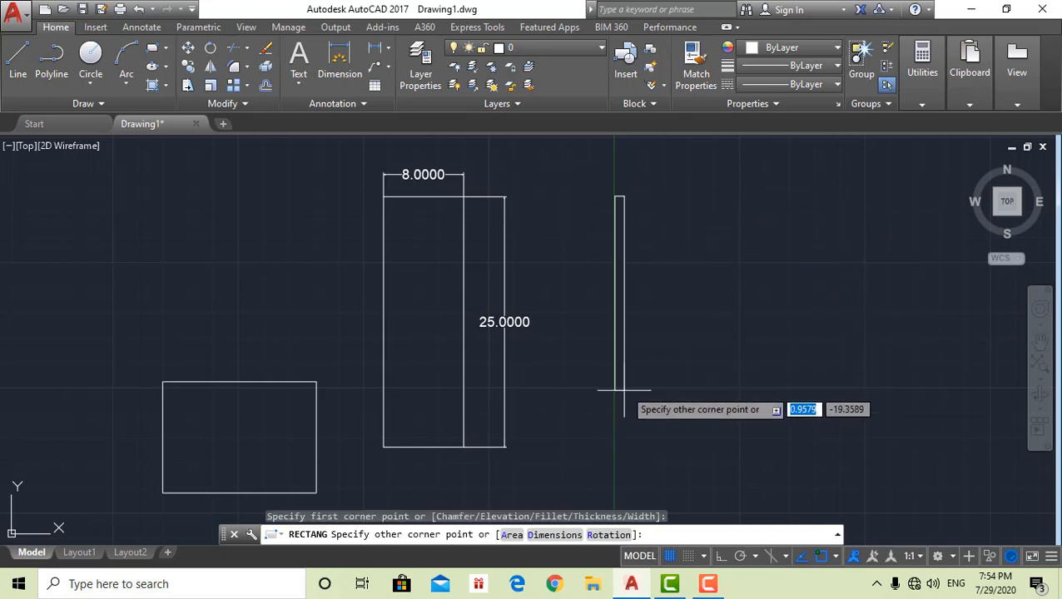
left_click(557, 535)
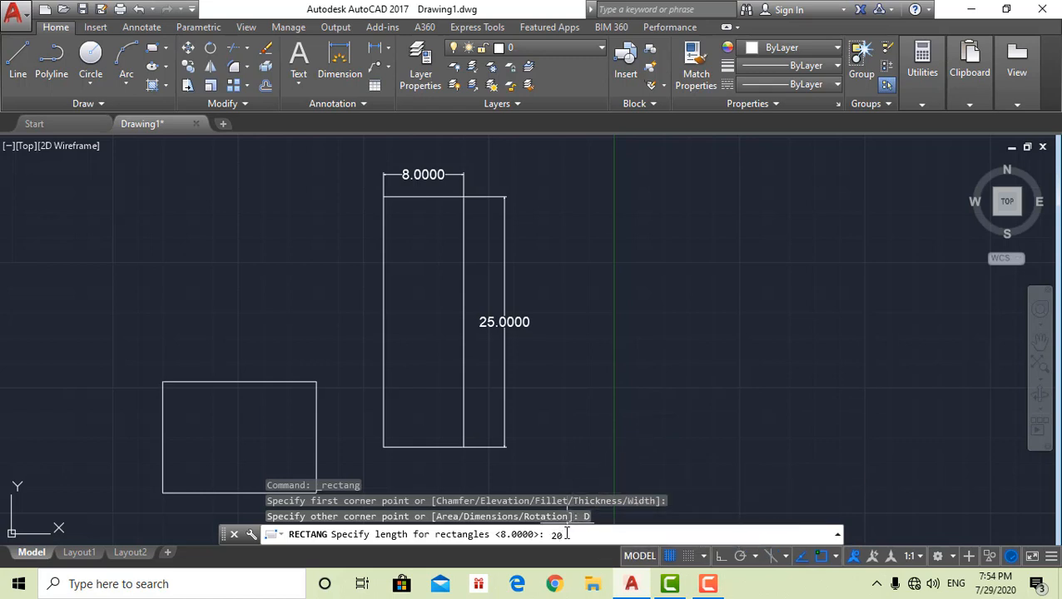
key("Return")
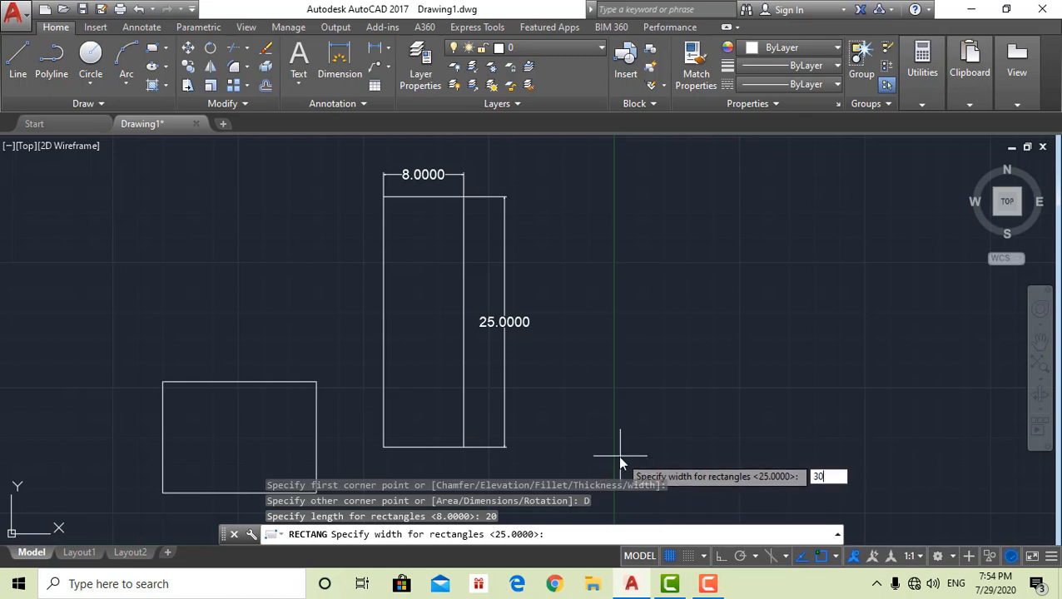
key("Return")
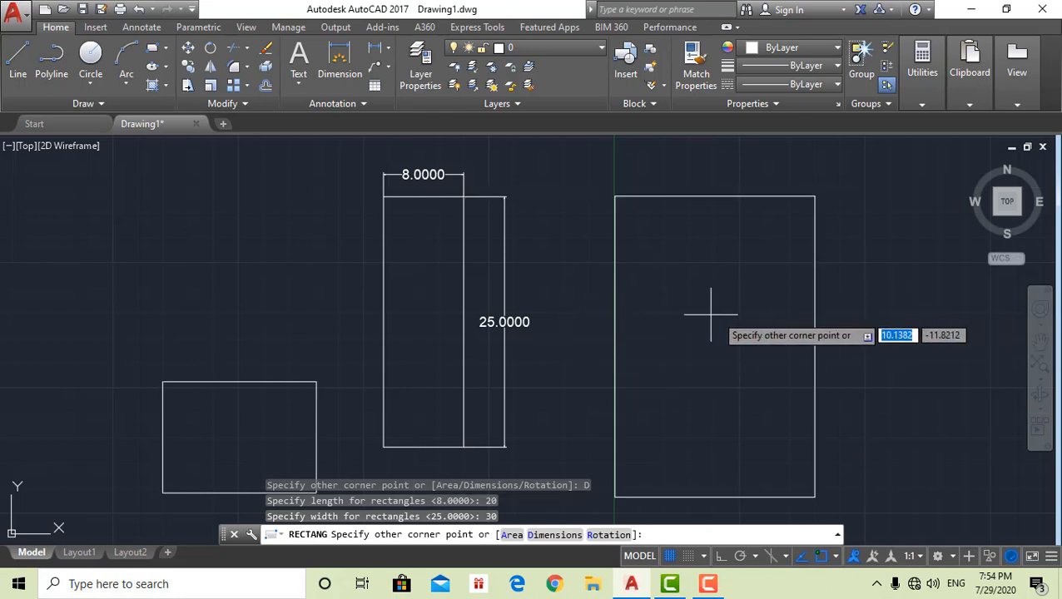
middle_click_drag(470, 174, 481, 297)
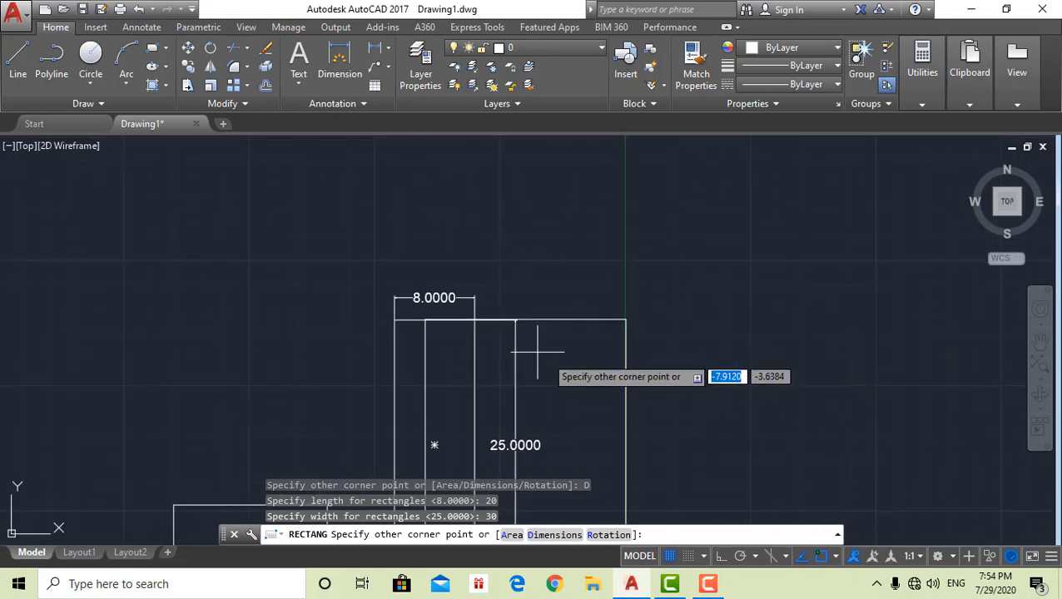
left_click(770, 349)
Add a linear dimension above the upper side of the rectangle drawn with the Dimensions option
scroll(739, 310, "down", 3)
middle_click_drag(730, 313, 670, 273)
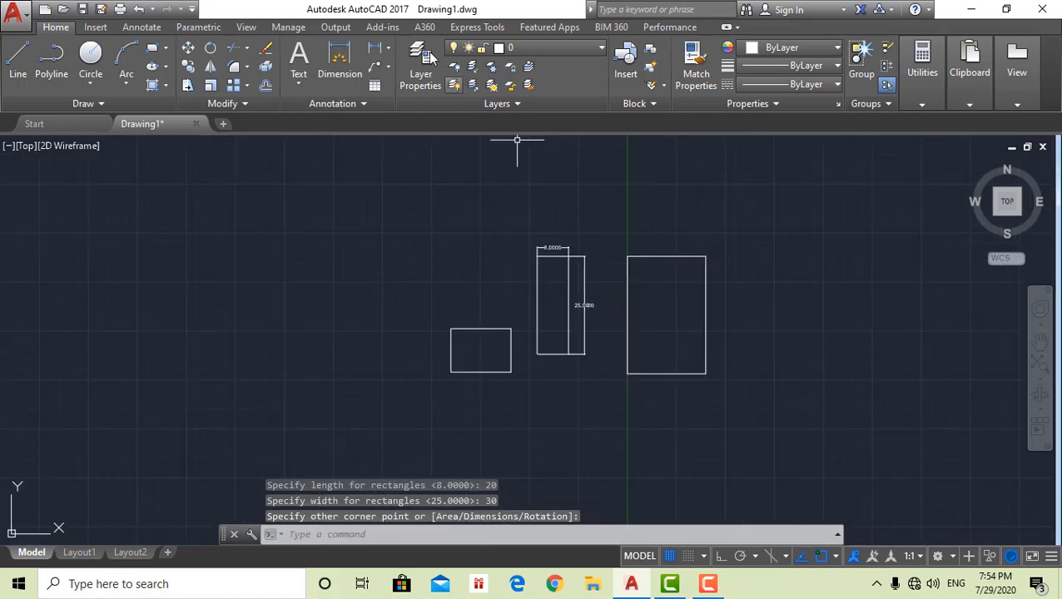
left_click(379, 58)
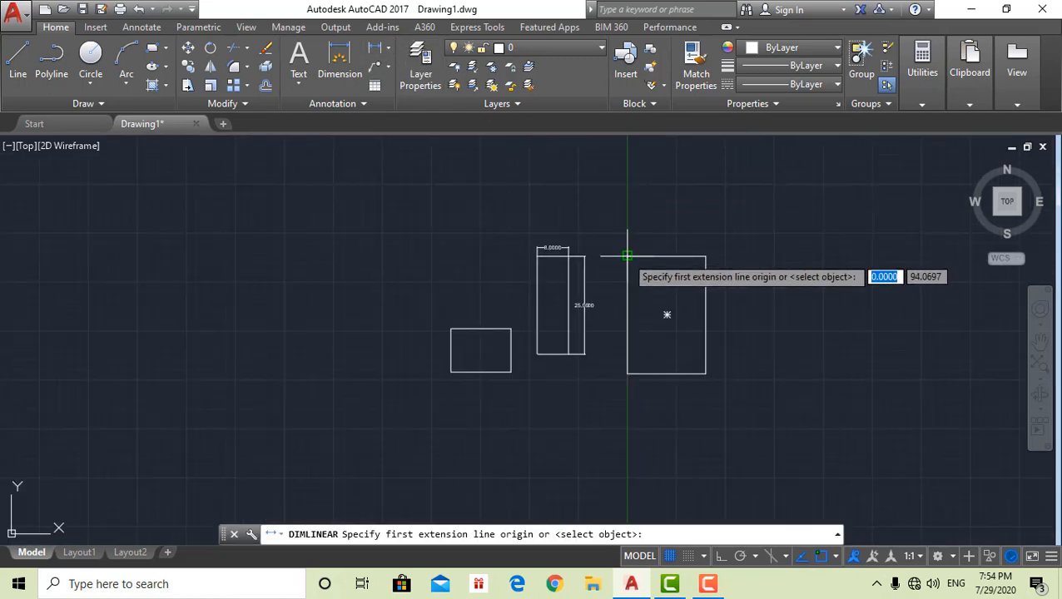
left_click(628, 256)
left_click(704, 257)
left_click(674, 236)
scroll(679, 241, "up", 4)
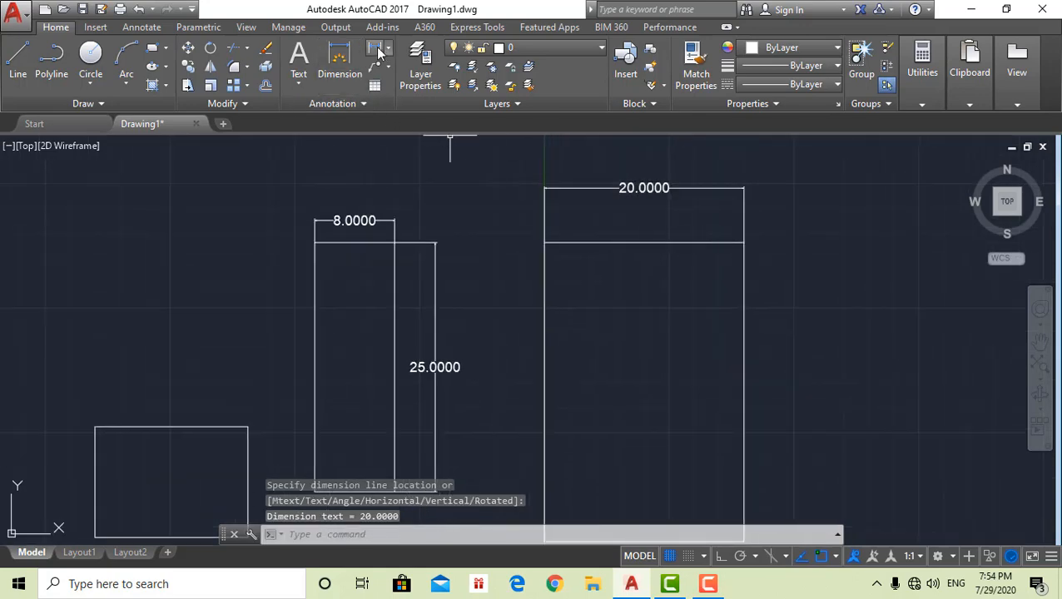
Add a linear dimension beside the right side of the rectangle drawn with the Dimensions option
left_click(376, 50)
left_click(741, 242)
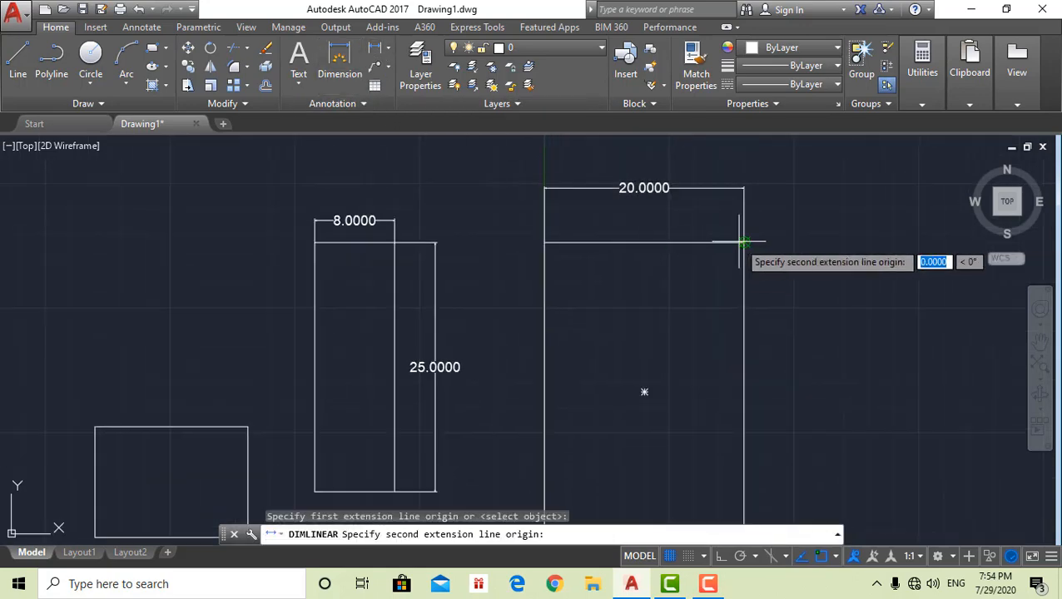
middle_click_drag(743, 363, 735, 193)
left_click(735, 371)
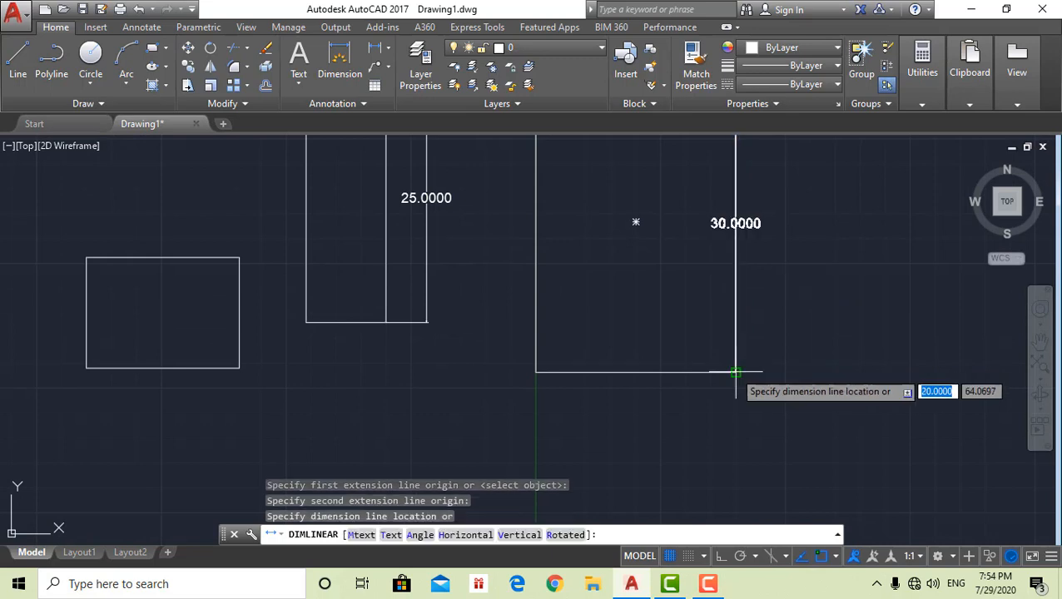
left_click(781, 360)
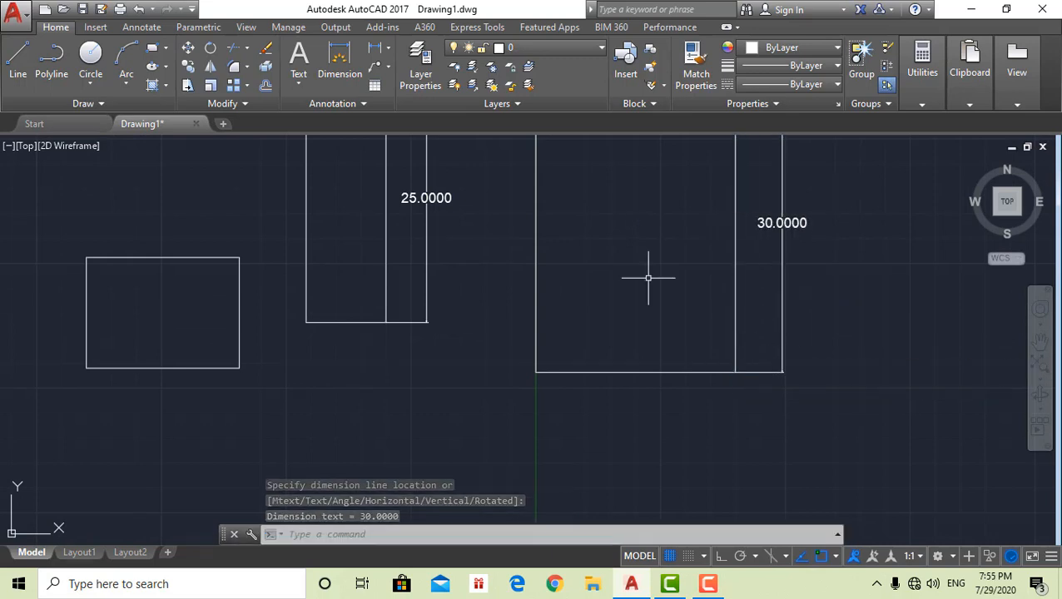
Draw a small rectangle up and to the left of the existing shapes using the Rotation option with an angle of 30 degrees
left_click(146, 50)
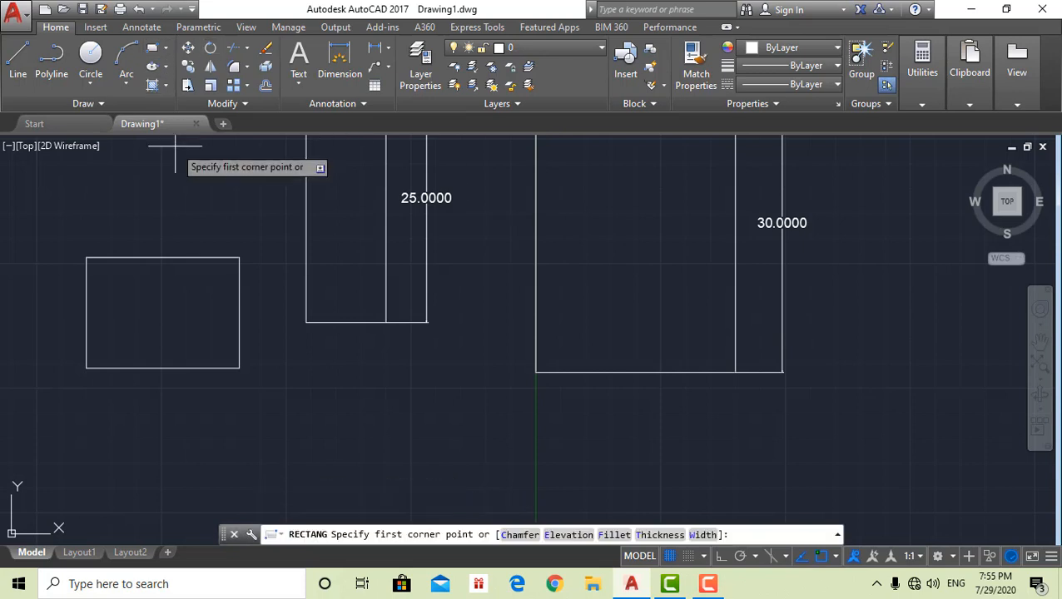
scroll(376, 232, "down", 4)
middle_click_drag(250, 234, 318, 248)
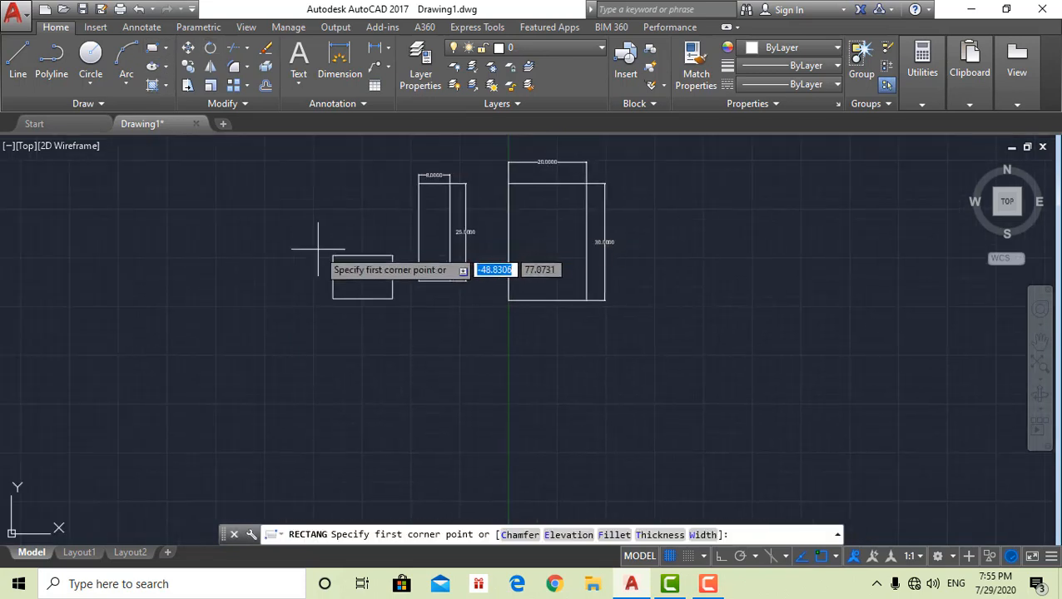
left_click(150, 173)
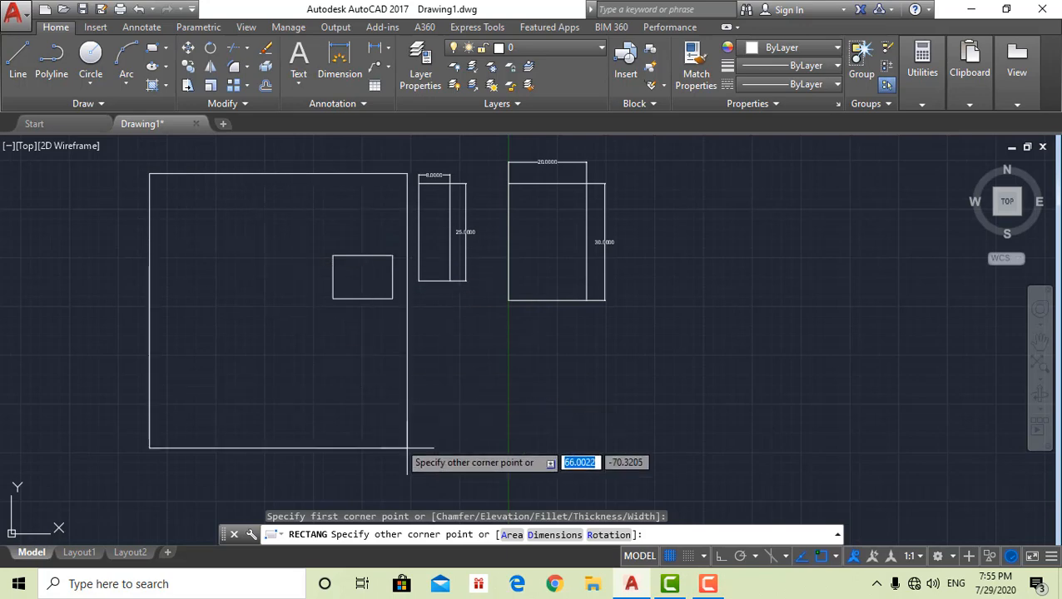
left_click(595, 535)
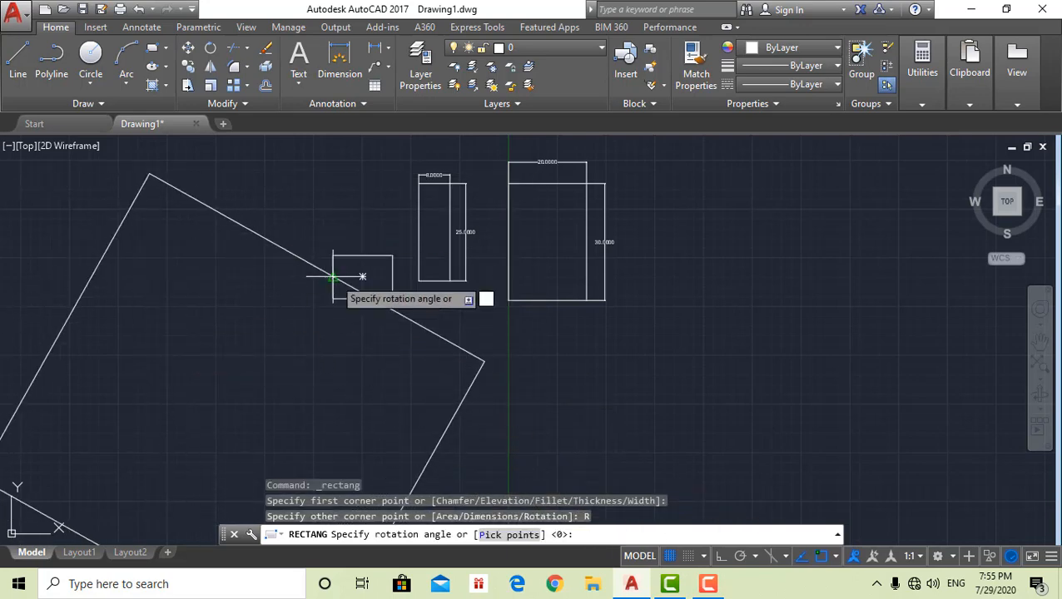
scroll(208, 275, "down", 2)
middle_click_drag(201, 272, 299, 301)
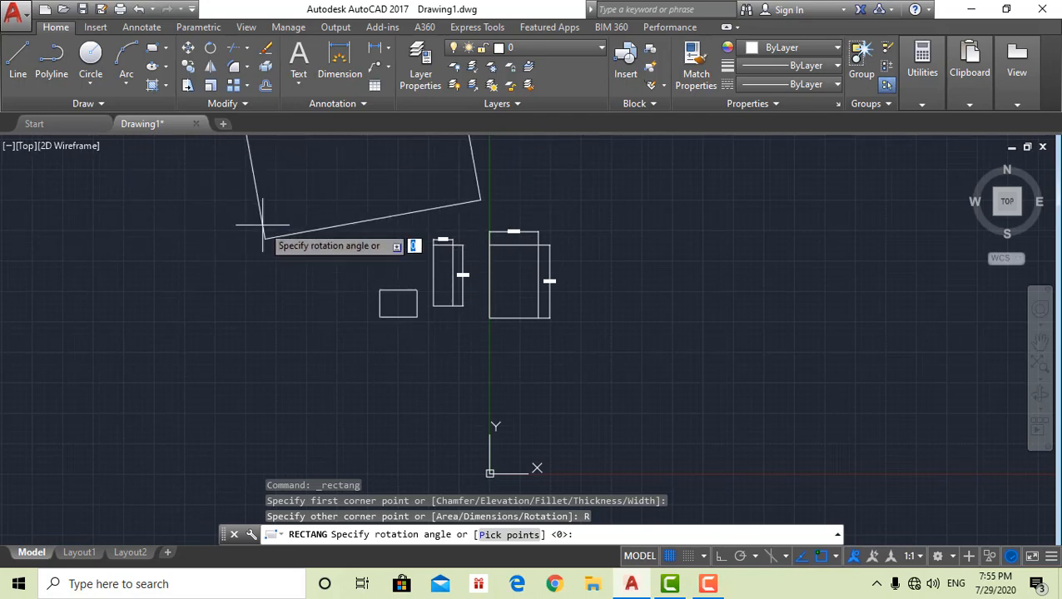
scroll(243, 234, "up", 1)
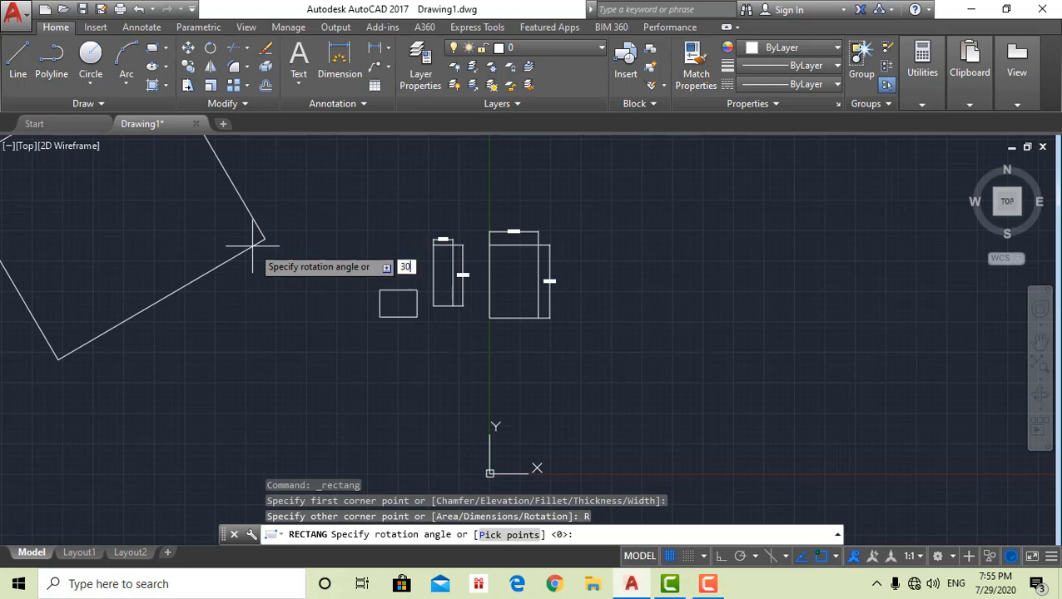
key("Return")
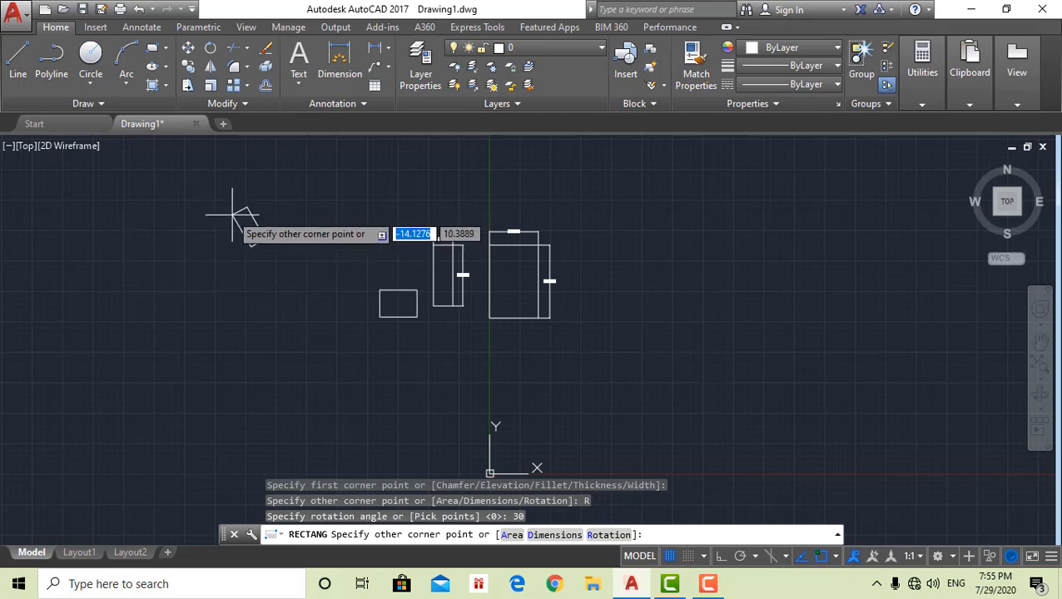
scroll(232, 215, "up", 3)
scroll(437, 234, "down", 2)
scroll(412, 247, "up", 1)
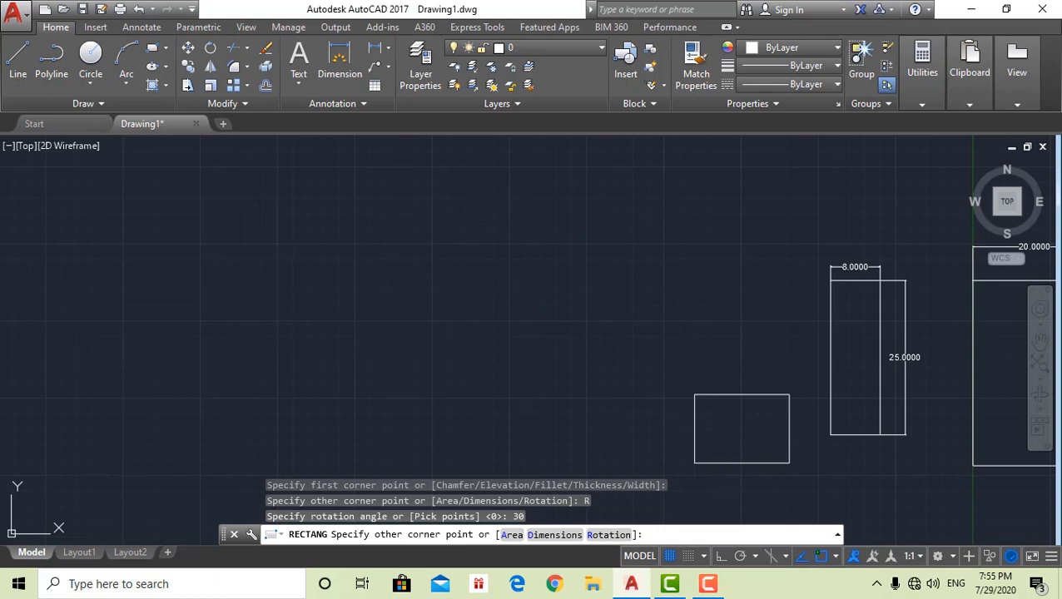
left_click(387, 231)
Draw a horizontal reference line starting at the lowest corner of the 30-degree rotated rectangle and running to the right
scroll(427, 250, "down", 3)
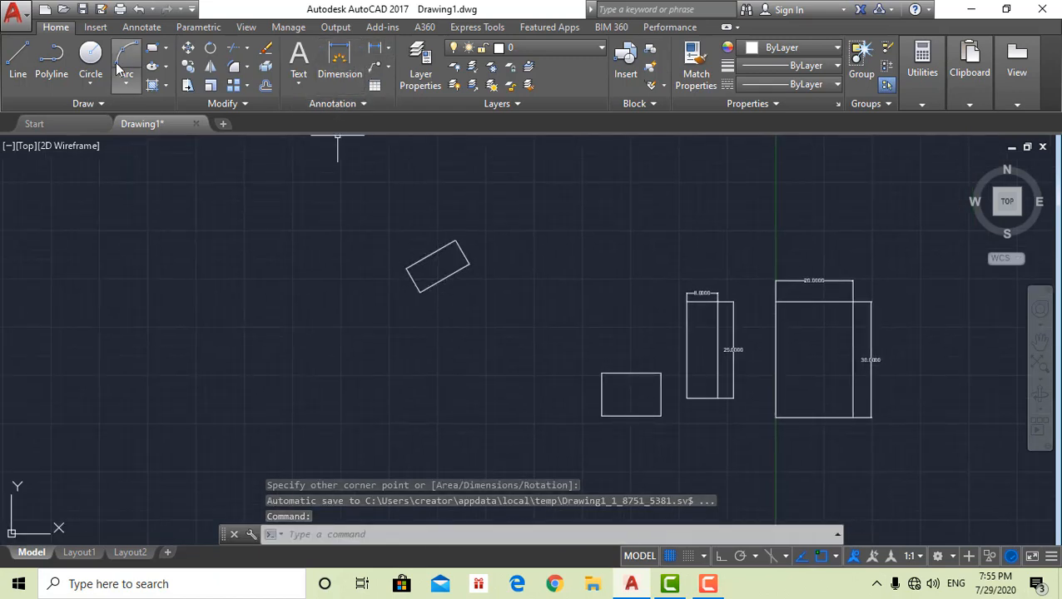
left_click(18, 60)
scroll(321, 304, "up", 4)
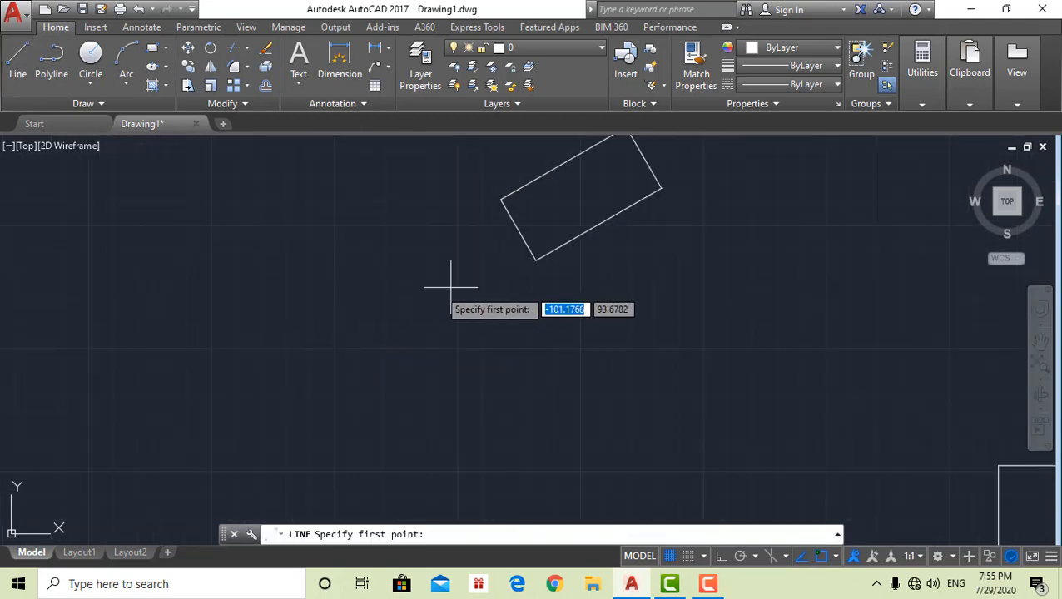
left_click(537, 259)
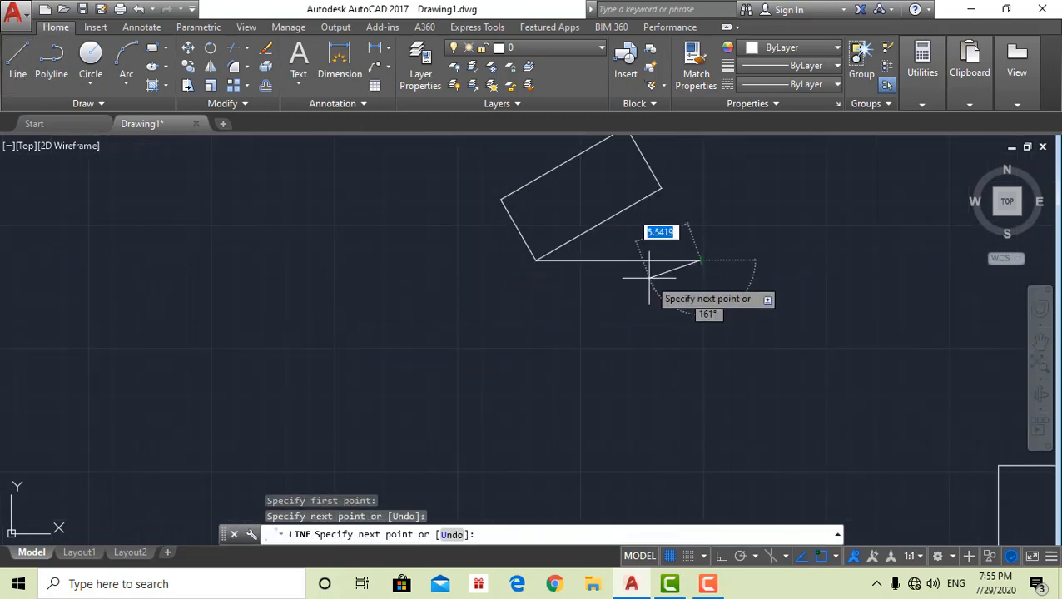
key("Escape")
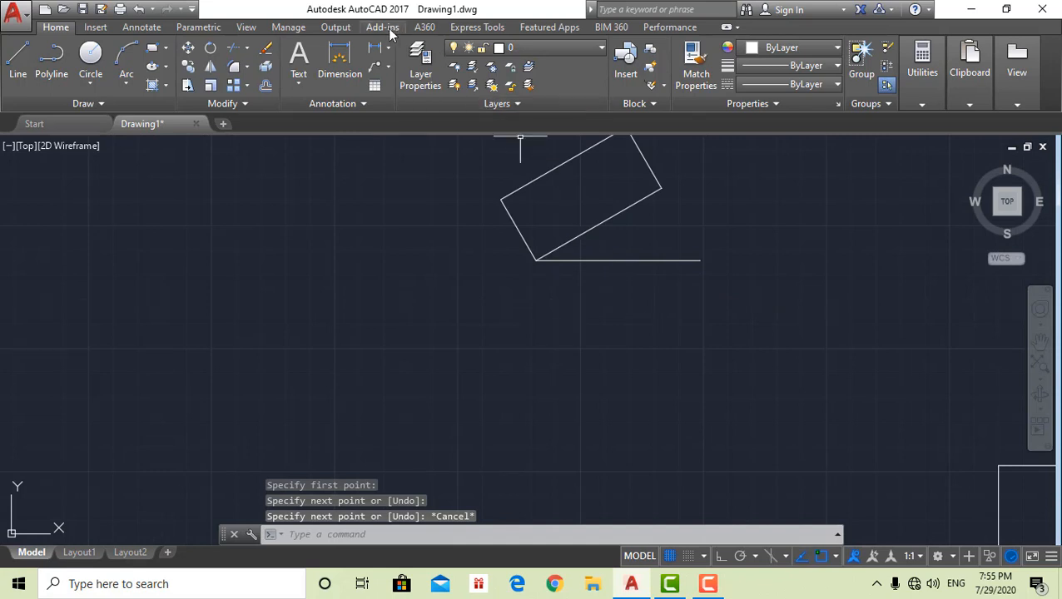
Try an angular dimension between the rotated rectangle's lower side and the horizontal line, placed outside their angle, and undo it
left_click(386, 50)
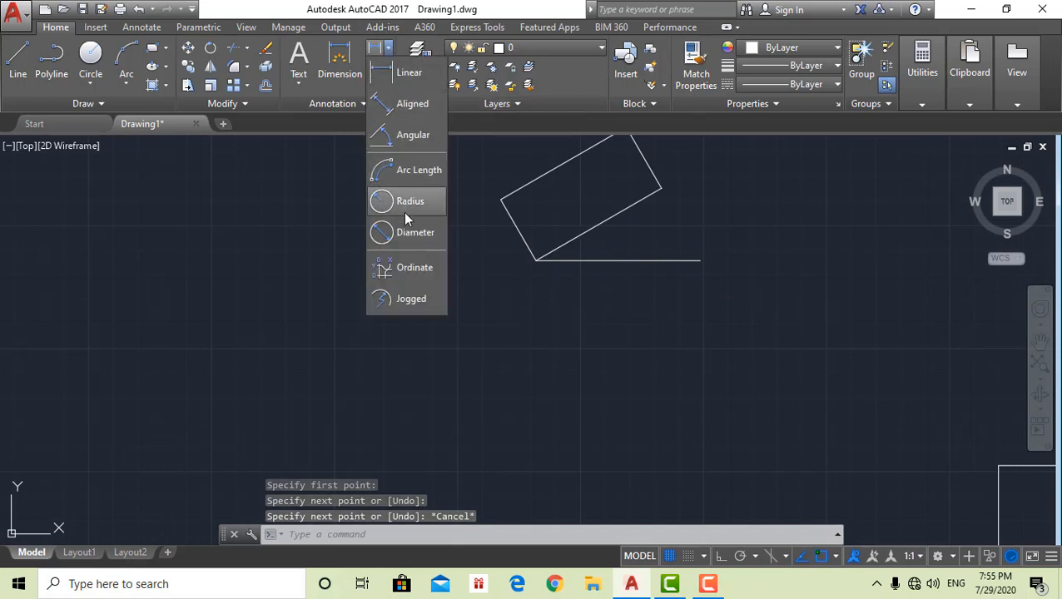
left_click(411, 135)
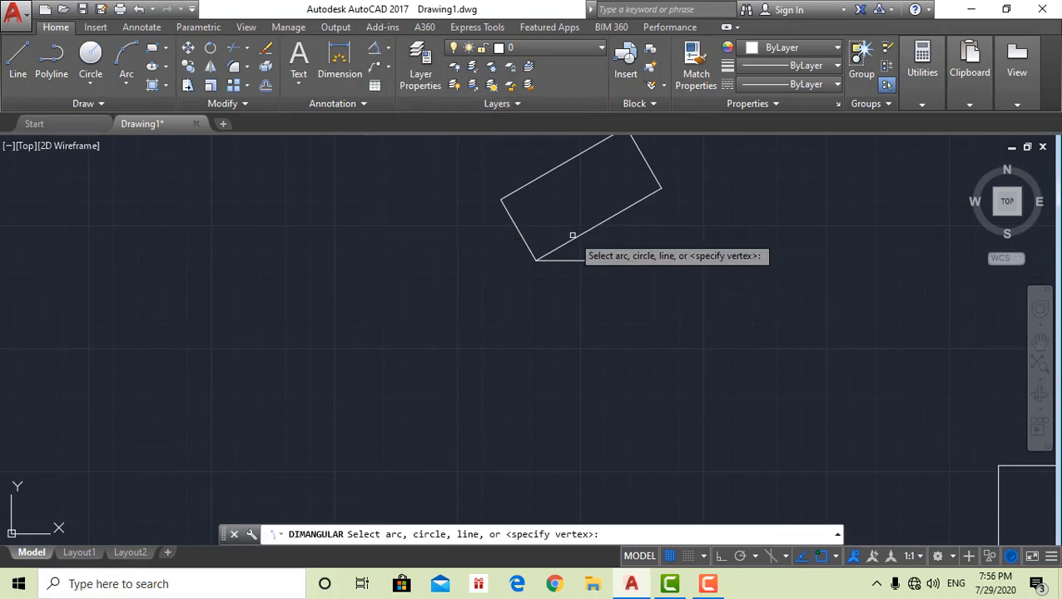
left_click(571, 239)
left_click(577, 261)
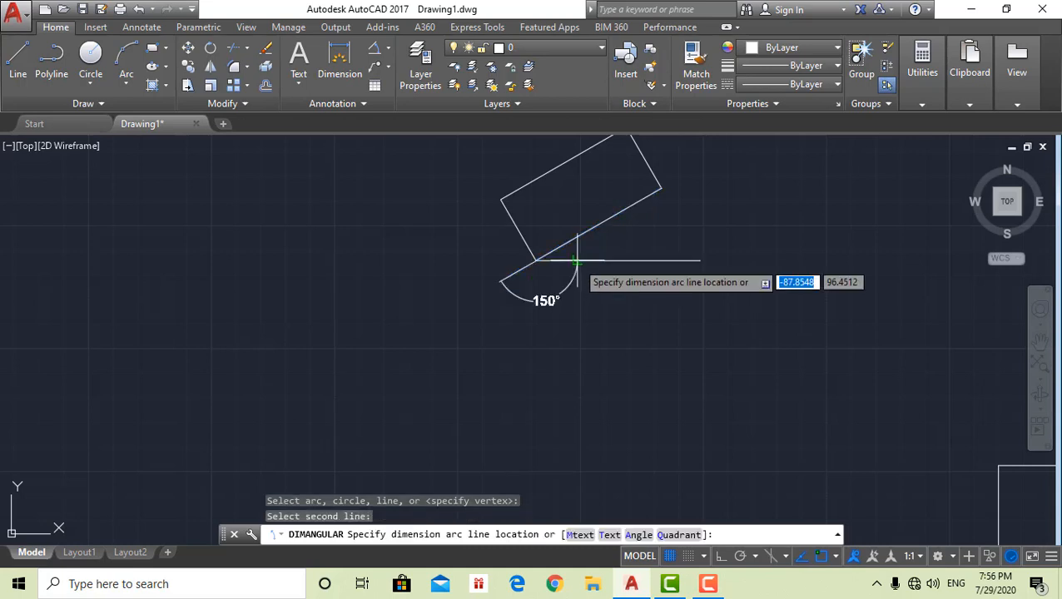
left_click(587, 257)
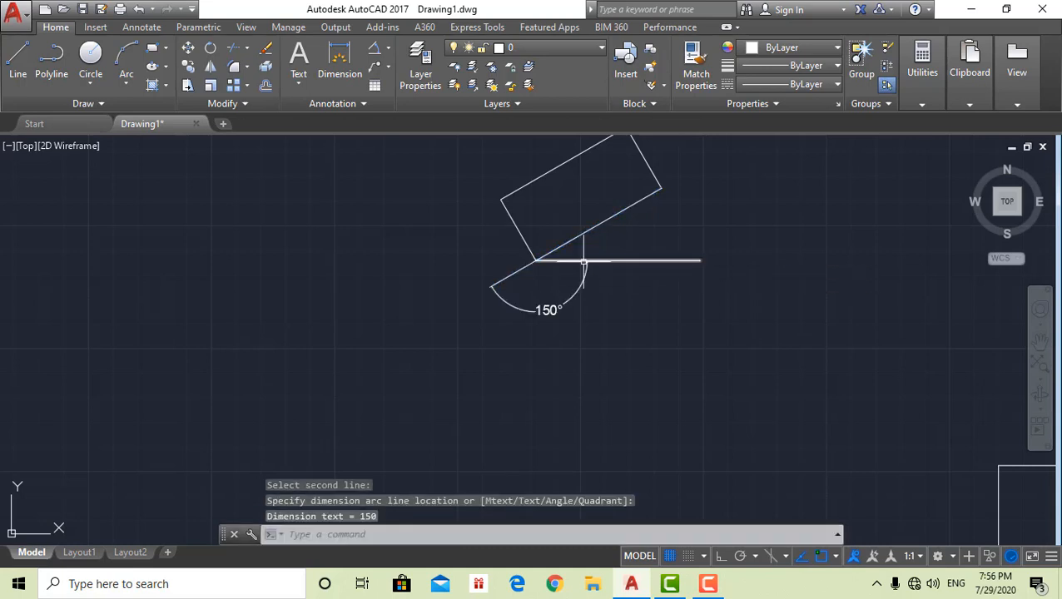
key("ctrl+z")
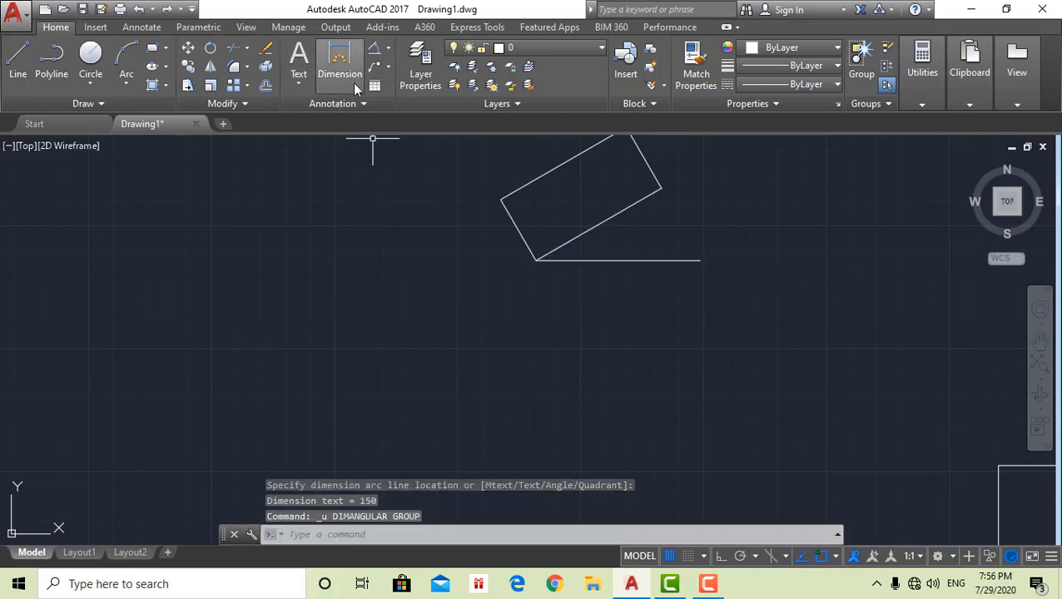
Add an angular dimension inside the angle between the rotated rectangle's lower side and the horizontal reference line
left_click(374, 50)
left_click(596, 227)
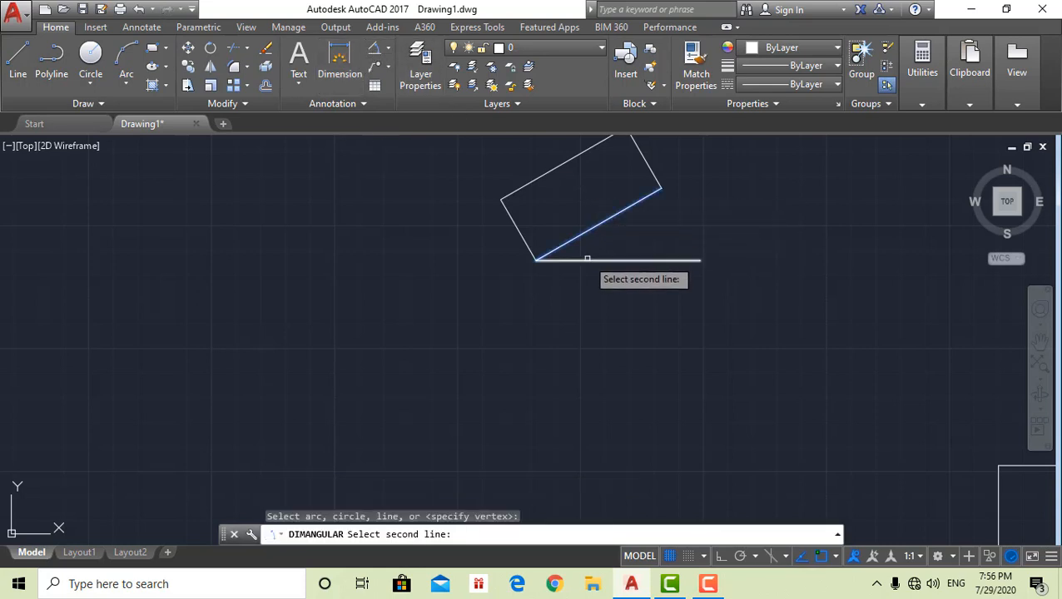
left_click(587, 260)
left_click(587, 242)
scroll(594, 246, "up", 2)
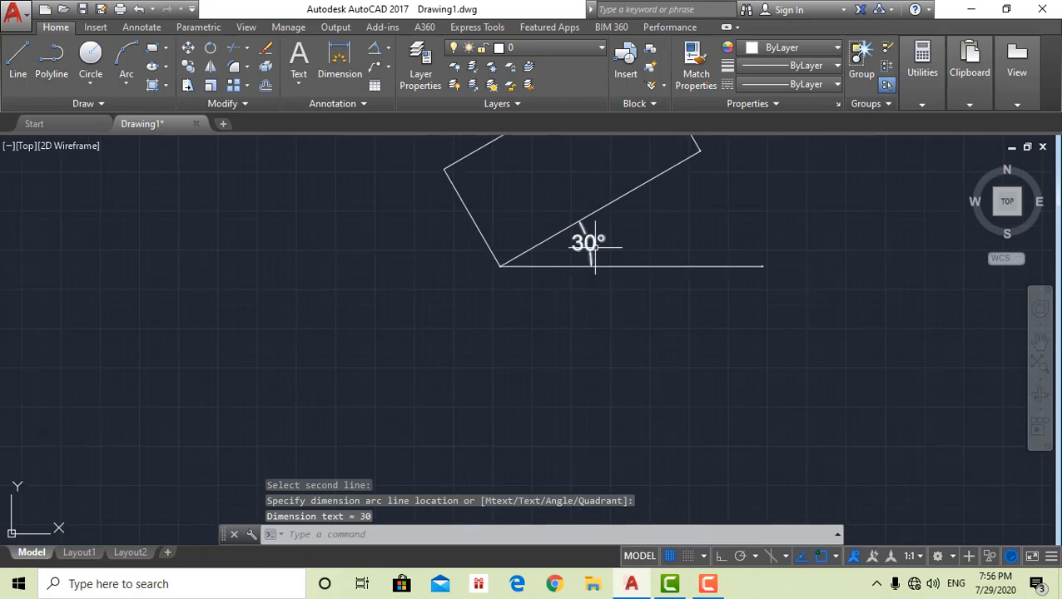
Draw a slanted line rising to the right, up and to the left of the rotated rectangle
scroll(594, 247, "down", 5)
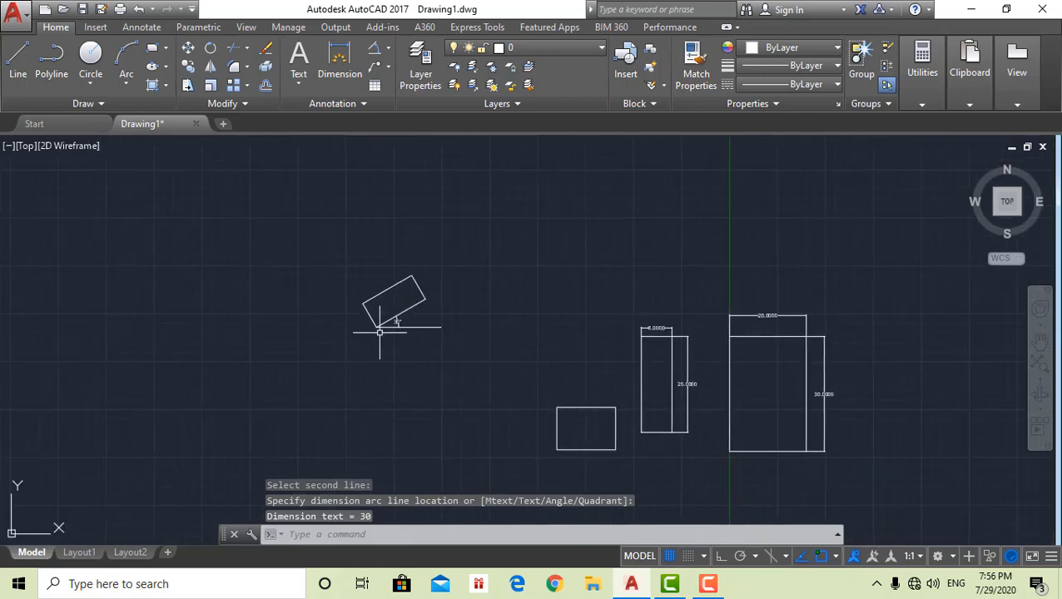
left_click(18, 57)
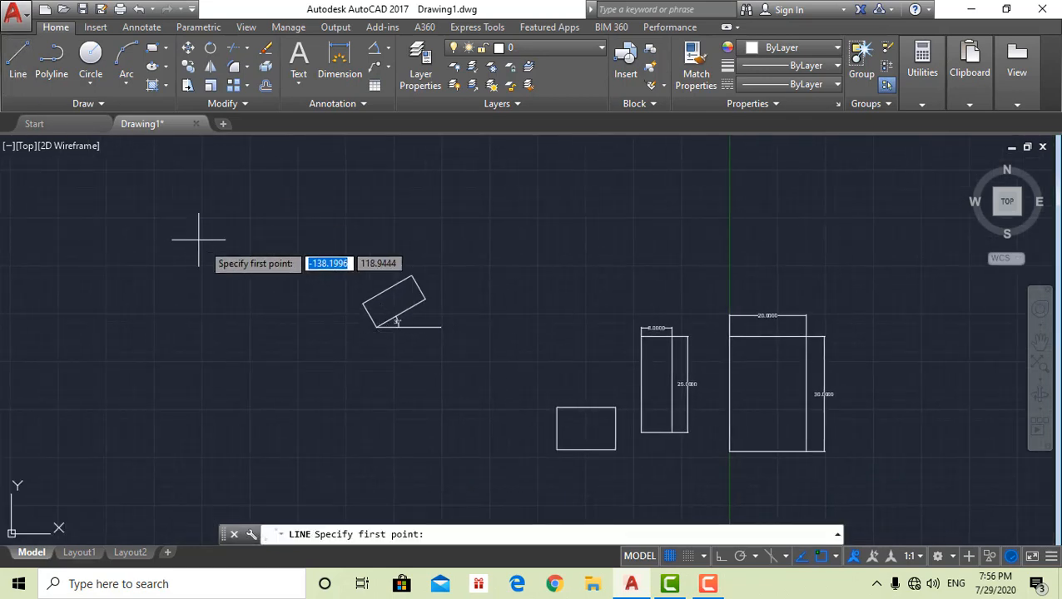
left_click(119, 294)
left_click(363, 207)
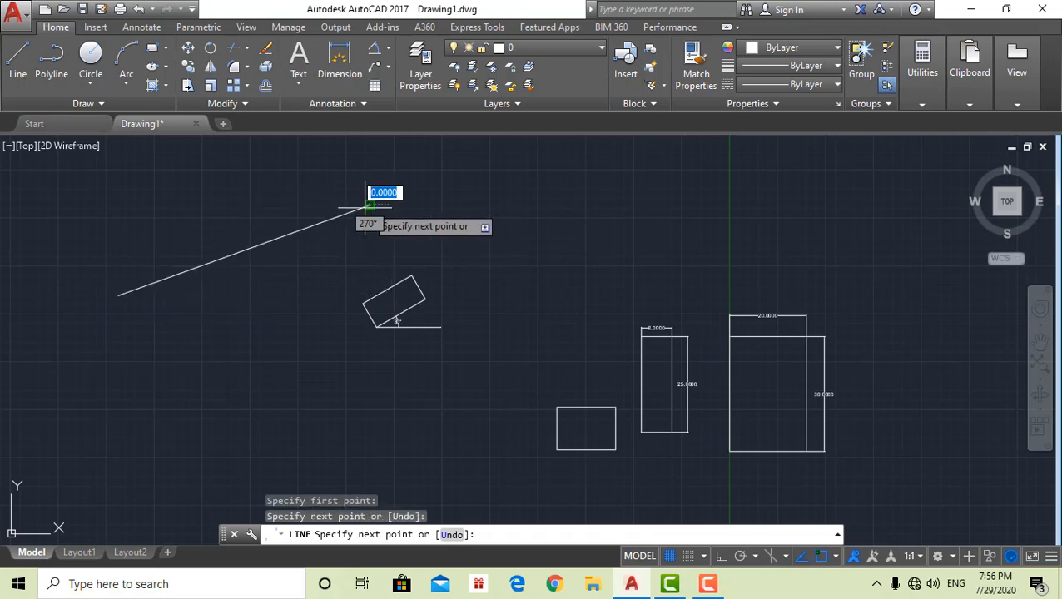
key("Escape")
key("Escape")
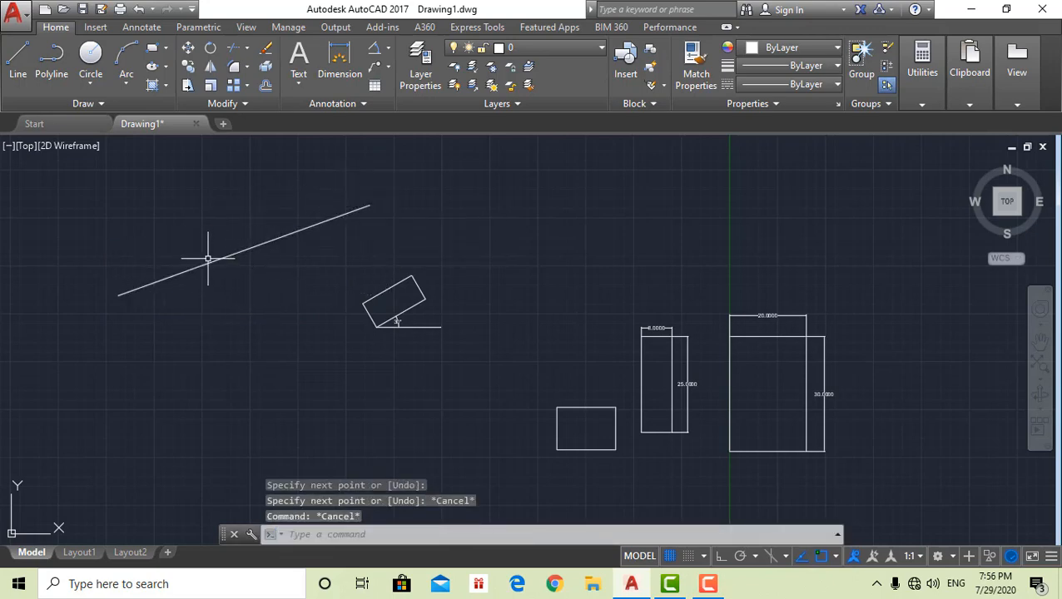
Draw a rectangle from the slanted line's lower end, using Rotation with Pick points on both line ends to align it
left_click(152, 50)
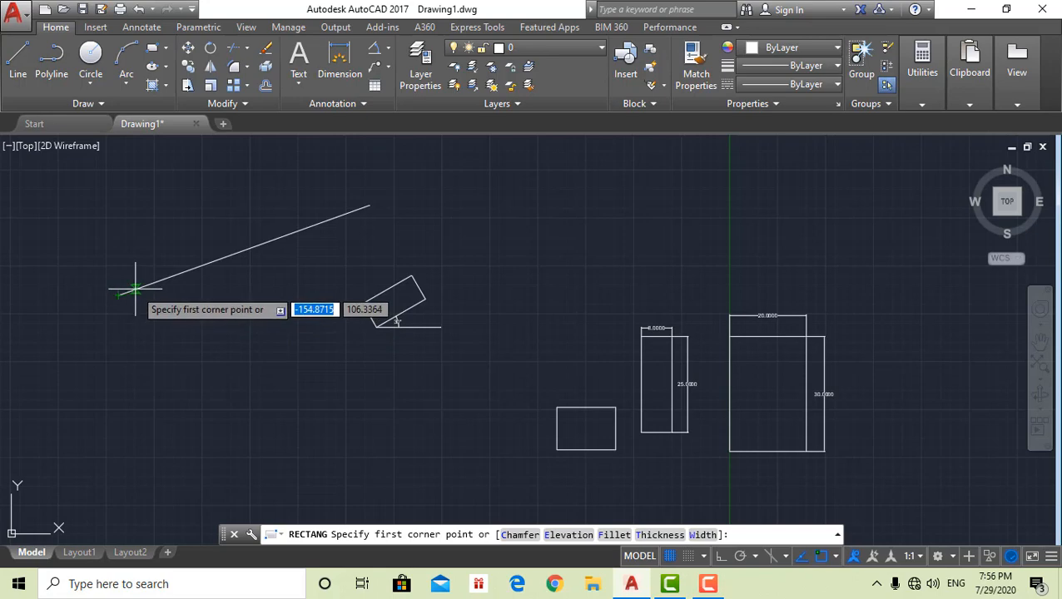
left_click(119, 293)
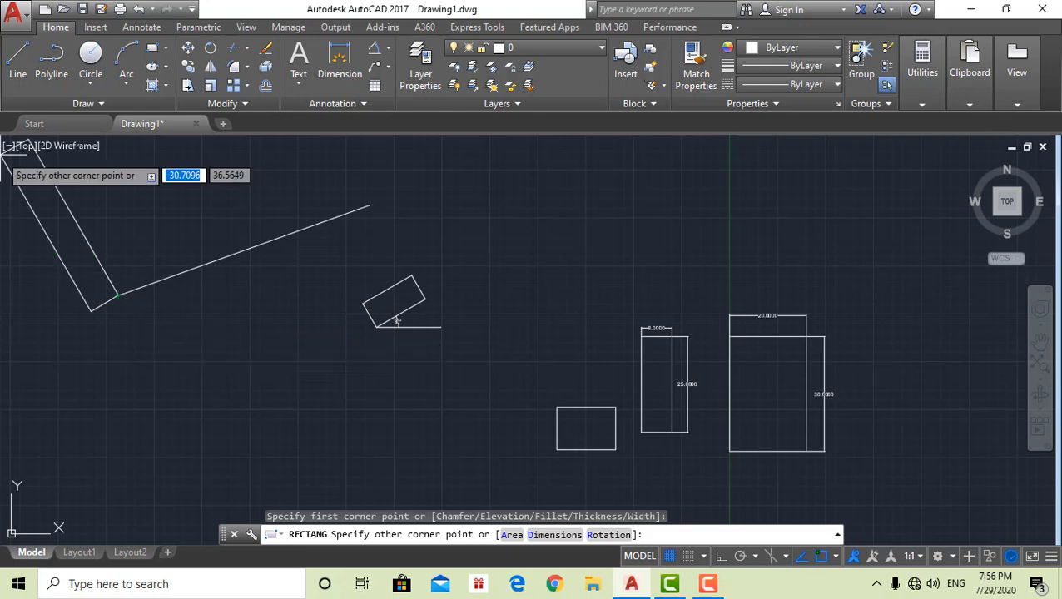
left_click(608, 535)
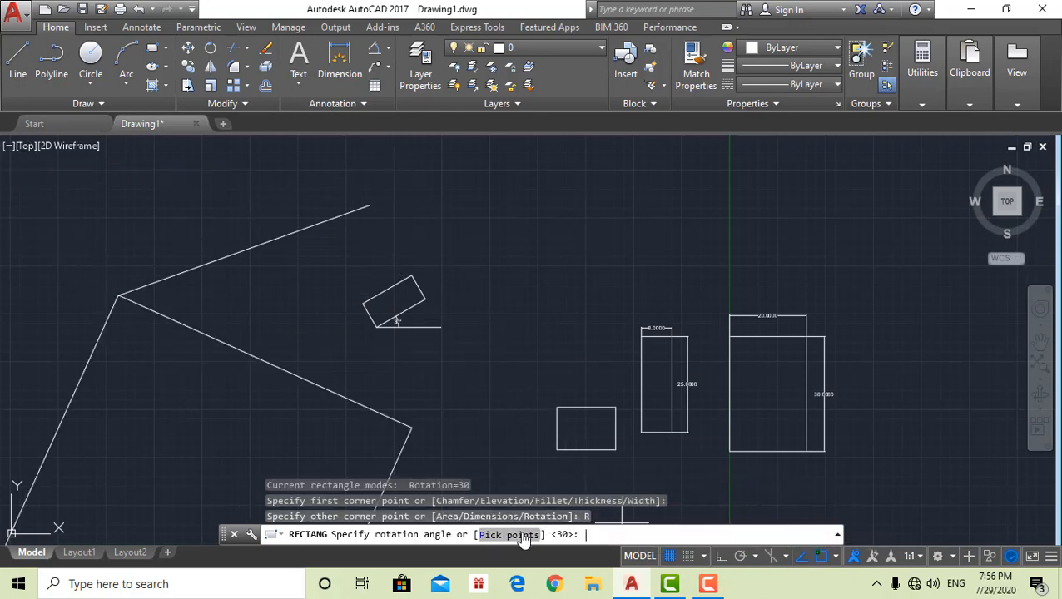
left_click(521, 535)
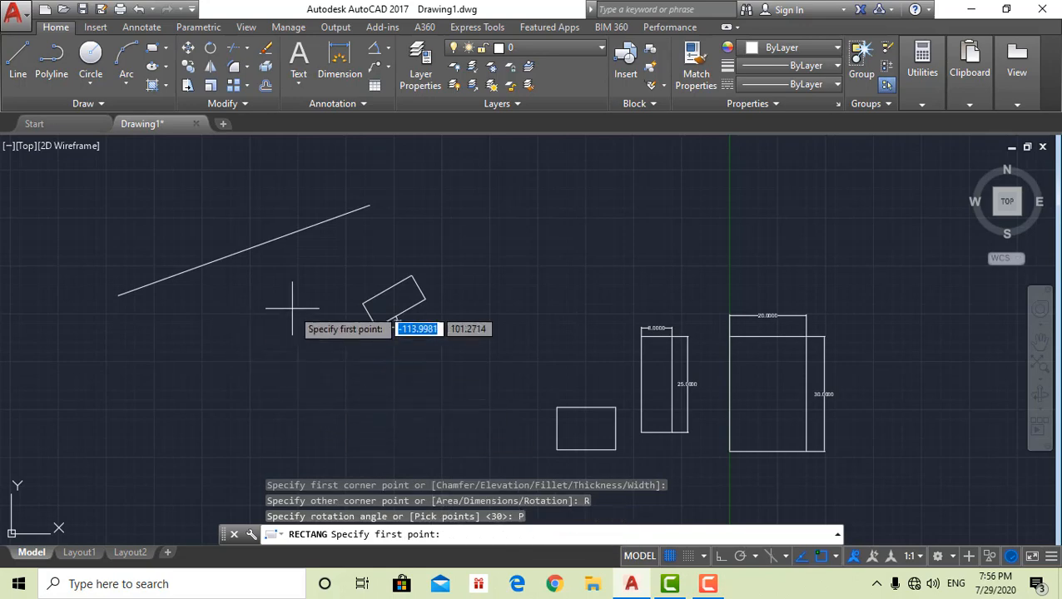
left_click(120, 301)
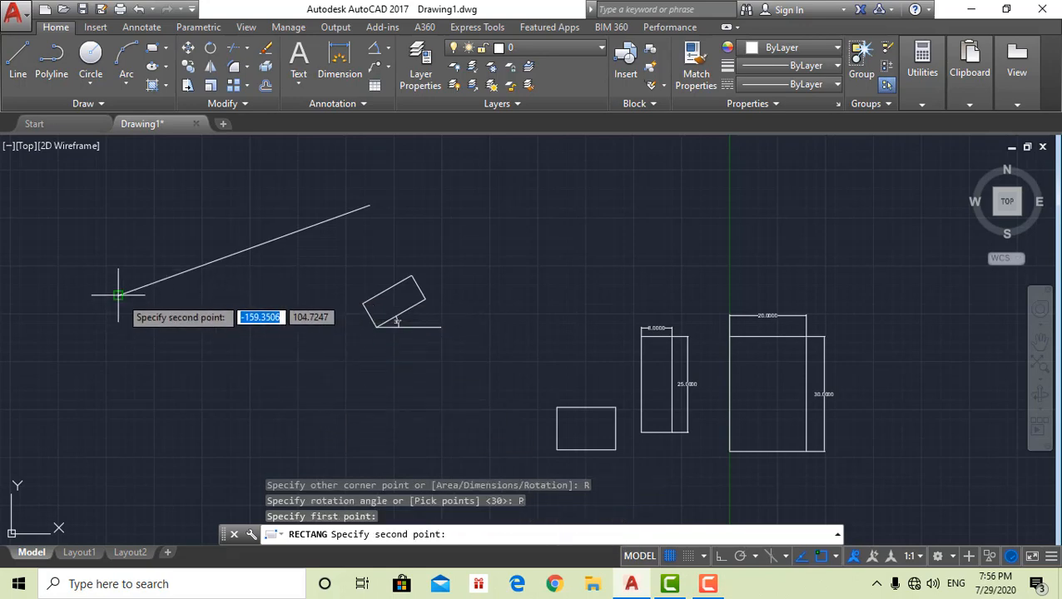
left_click(367, 205)
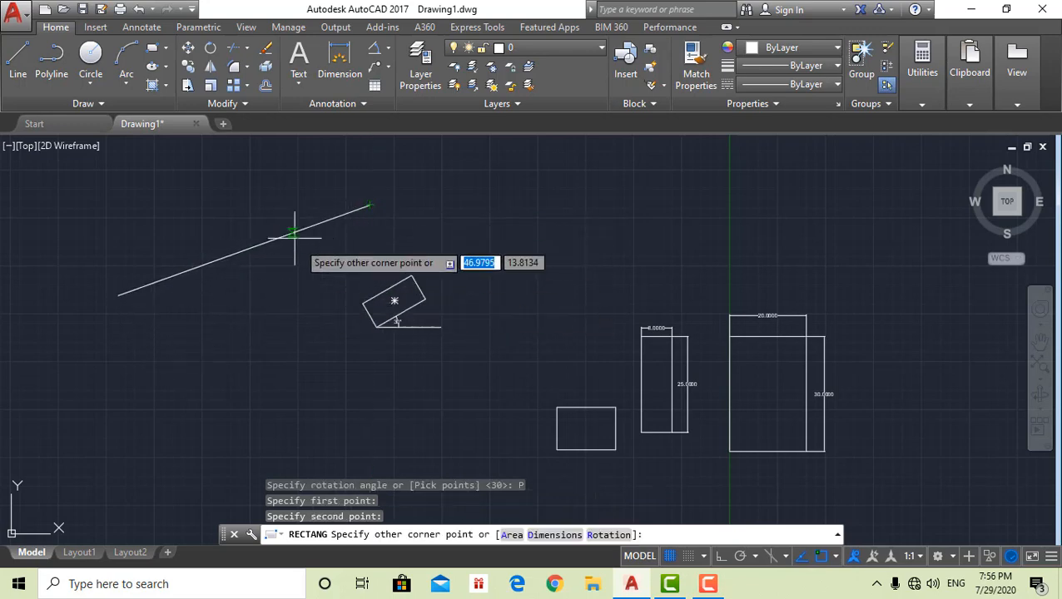
left_click(266, 177)
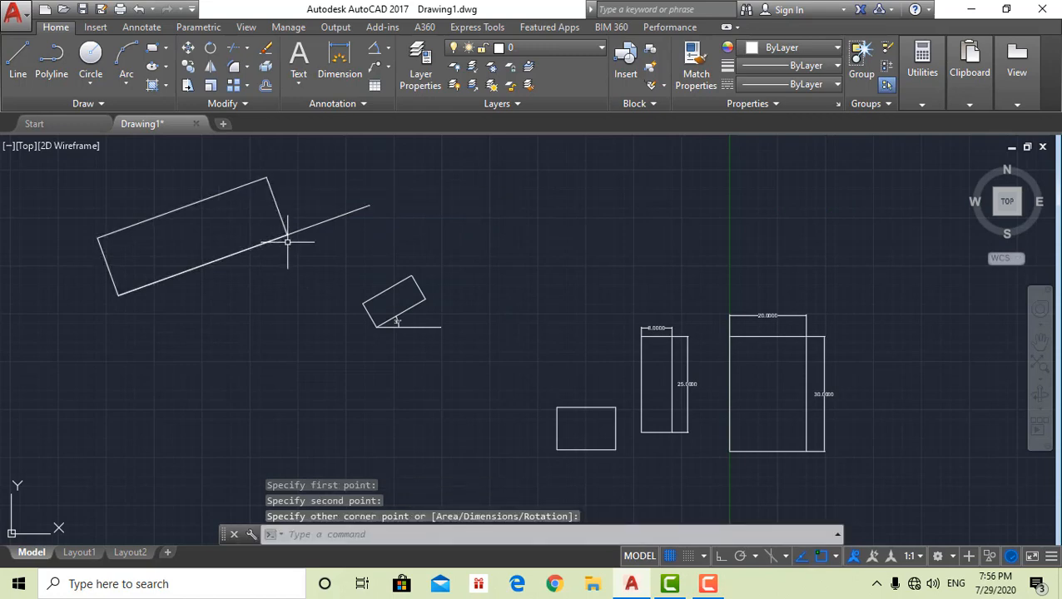
key("Escape")
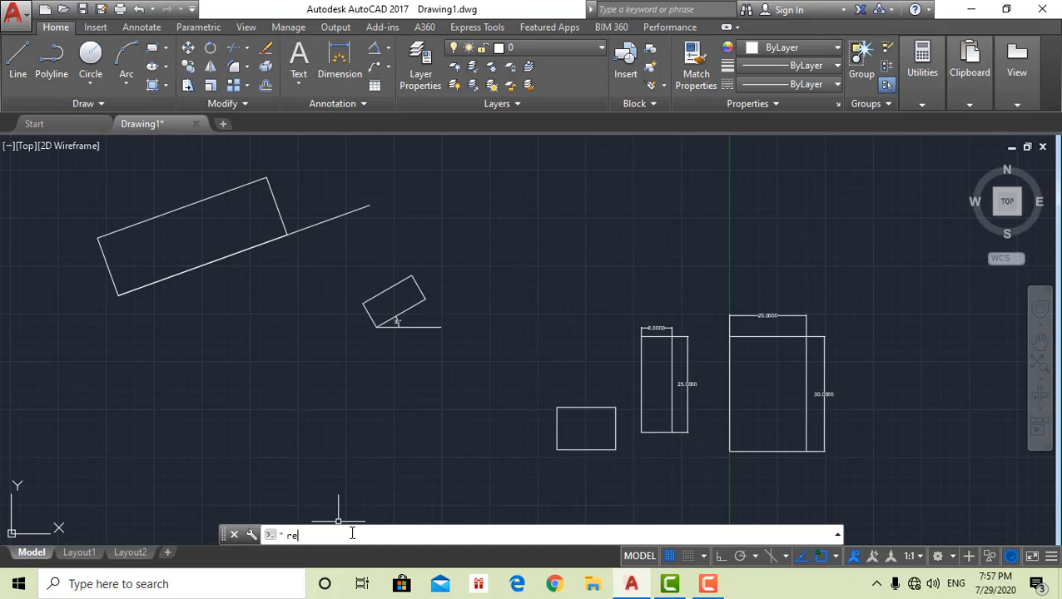
Start a new rectangle with REC and choose its Chamfer option
type("c")
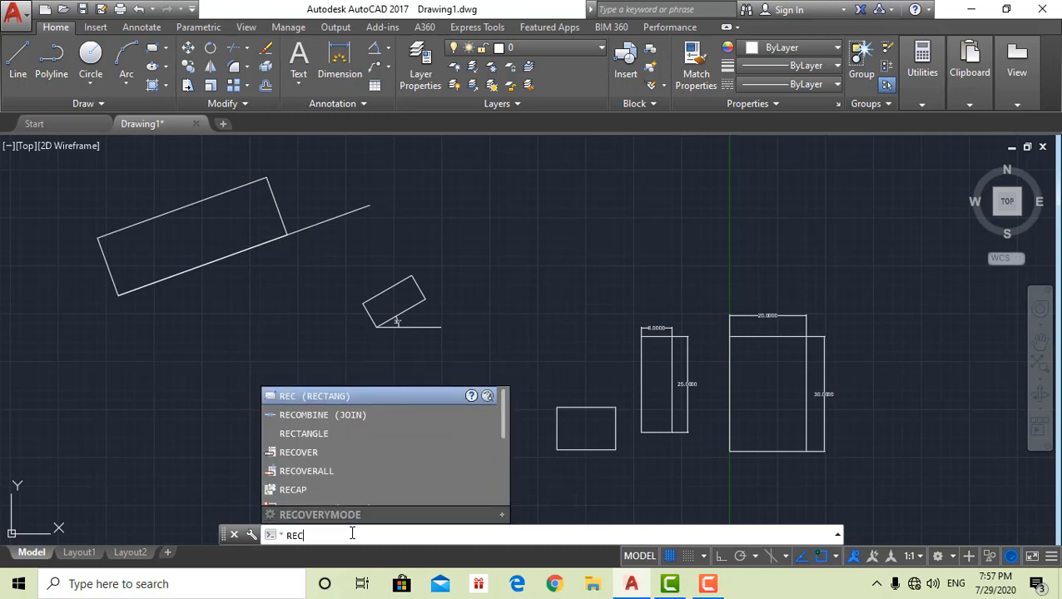
key("Return")
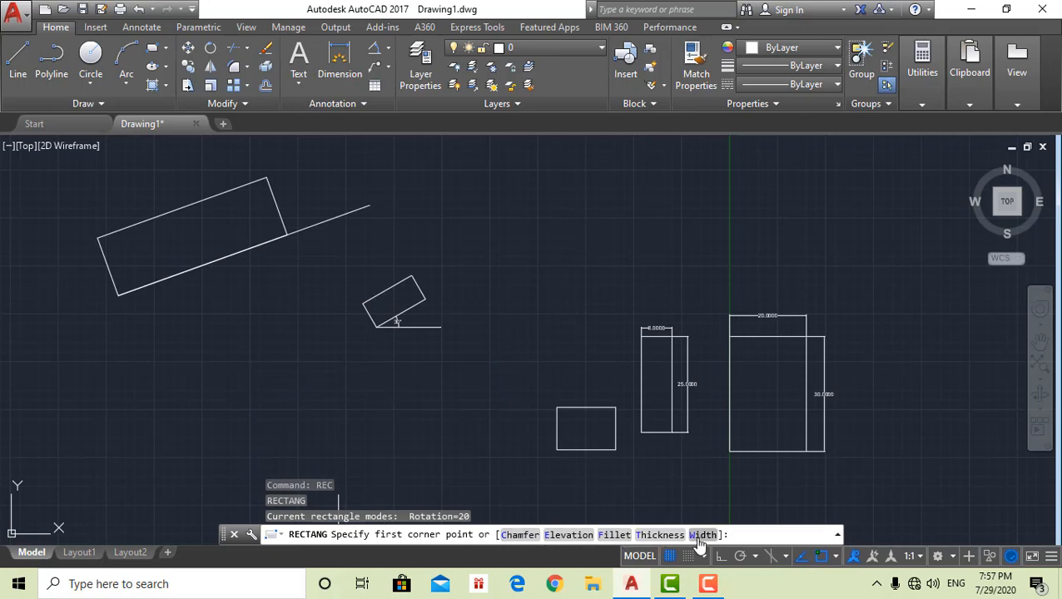
left_click(519, 534)
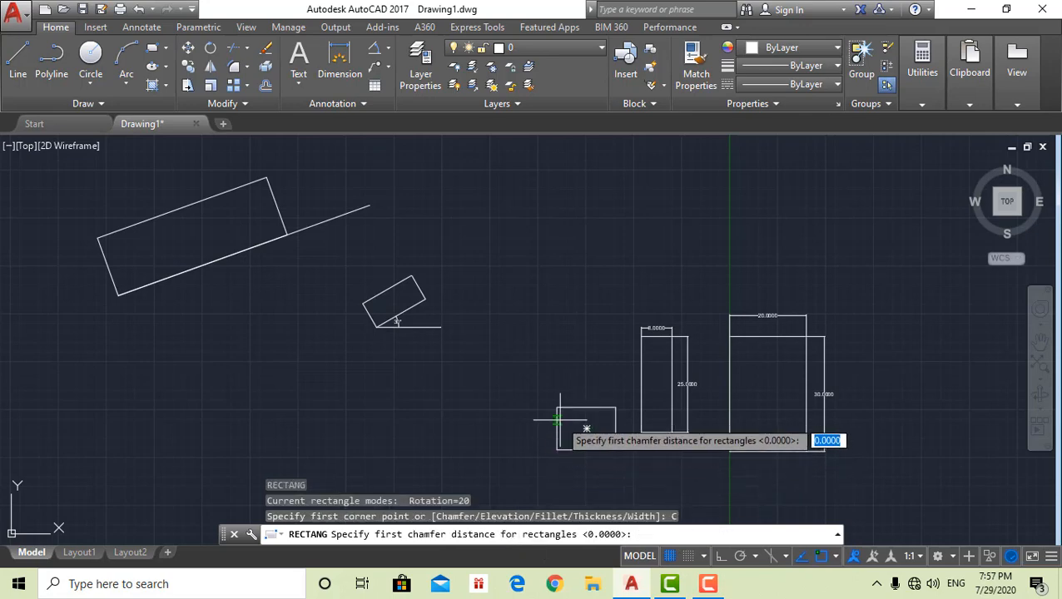
scroll(564, 416, "up", 4)
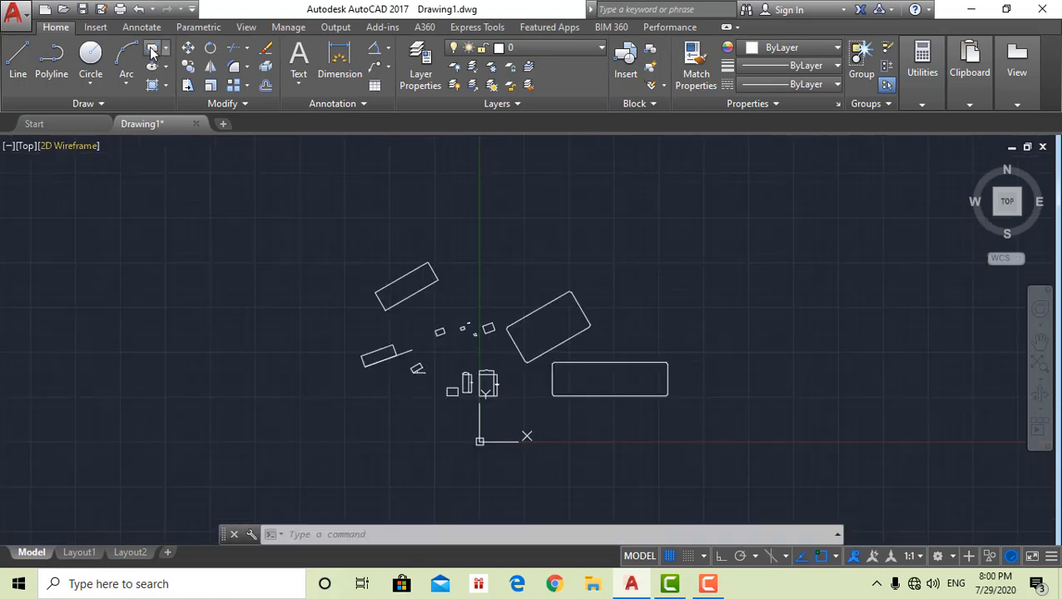
Draw a large tilted rectangle to the far left of the existing shapes by two corner points, using the current rotation
left_click(151, 52)
left_click(194, 328)
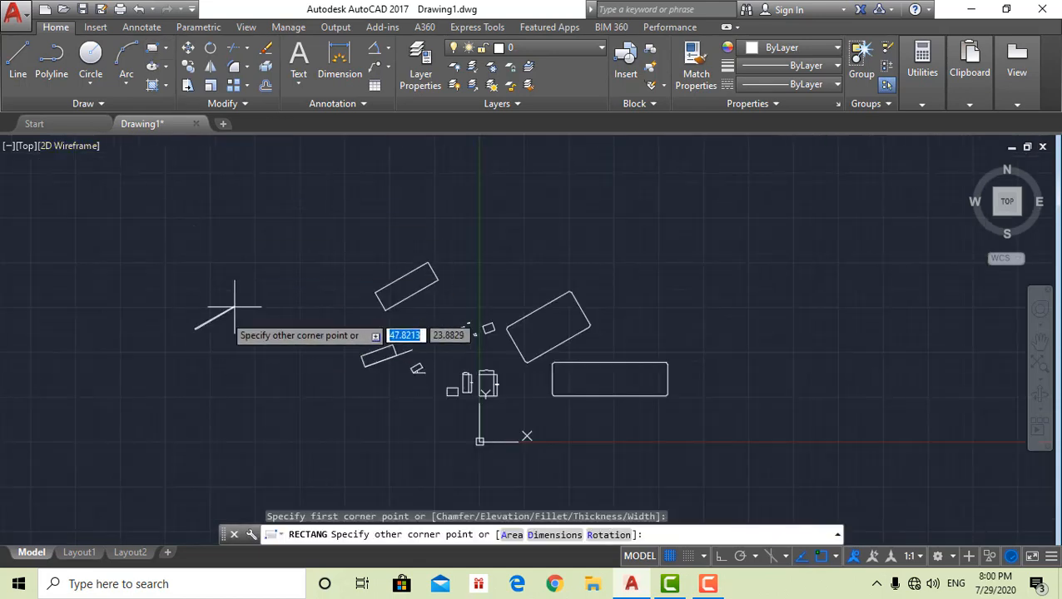
left_click(269, 208)
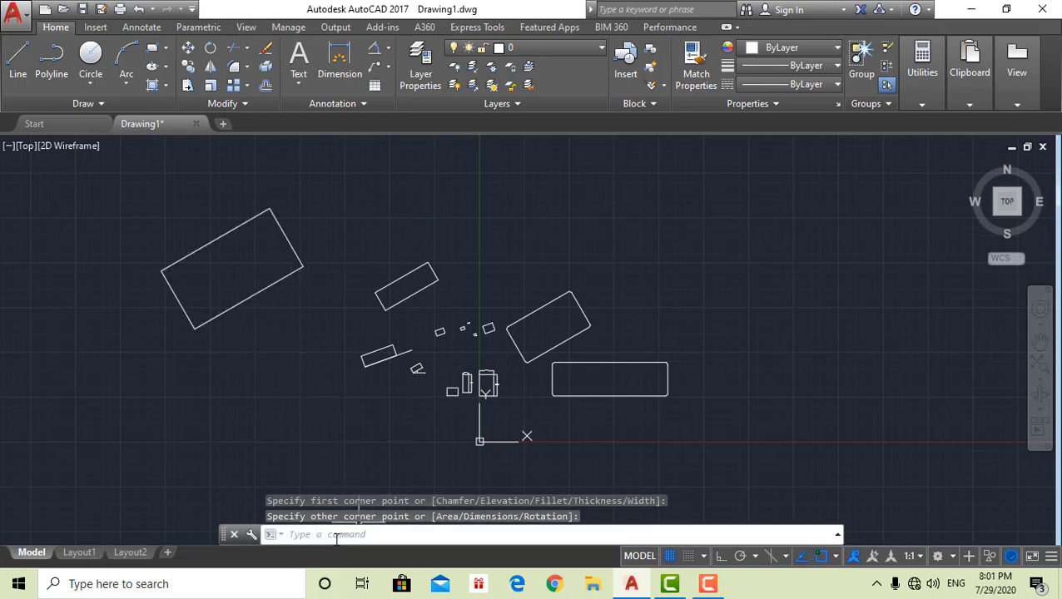
Reset the rectangle rotation angle to 0 on a rectangle started above the rounded horizontal one, and enter 0 for its other corner
left_click(153, 48)
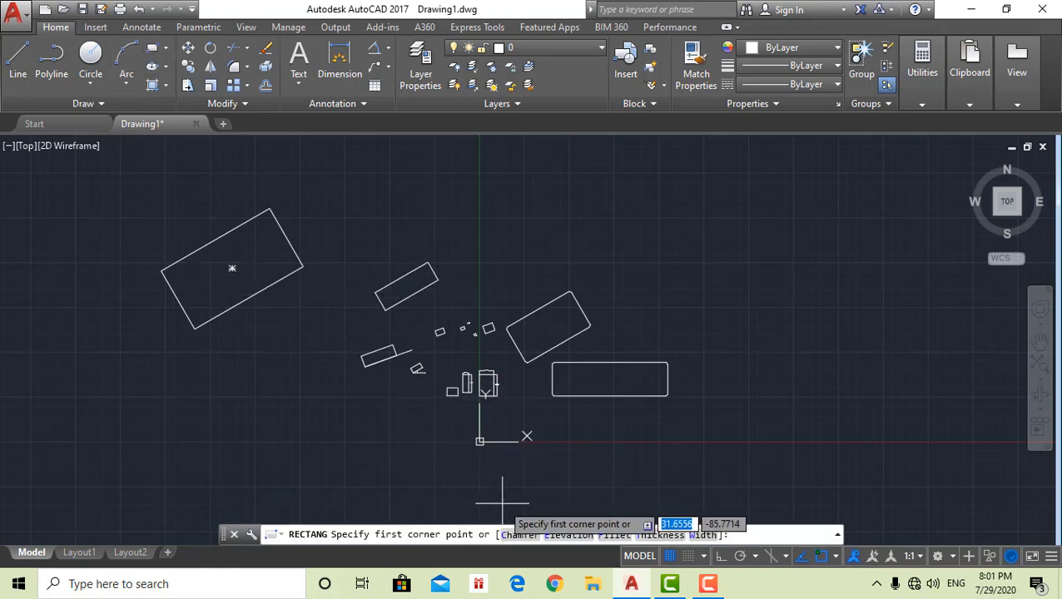
left_click(639, 323)
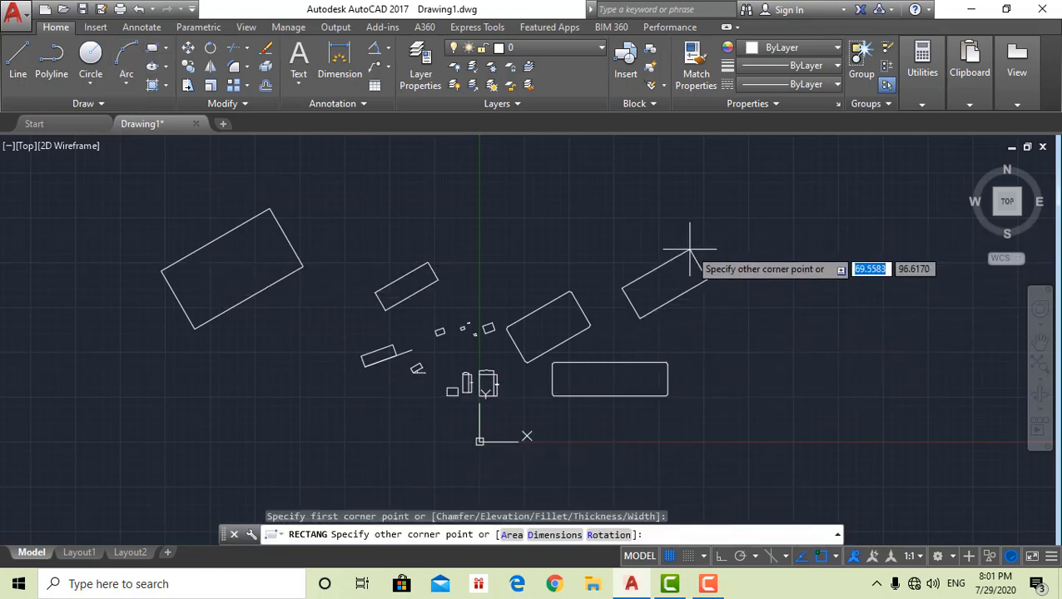
left_click(613, 535)
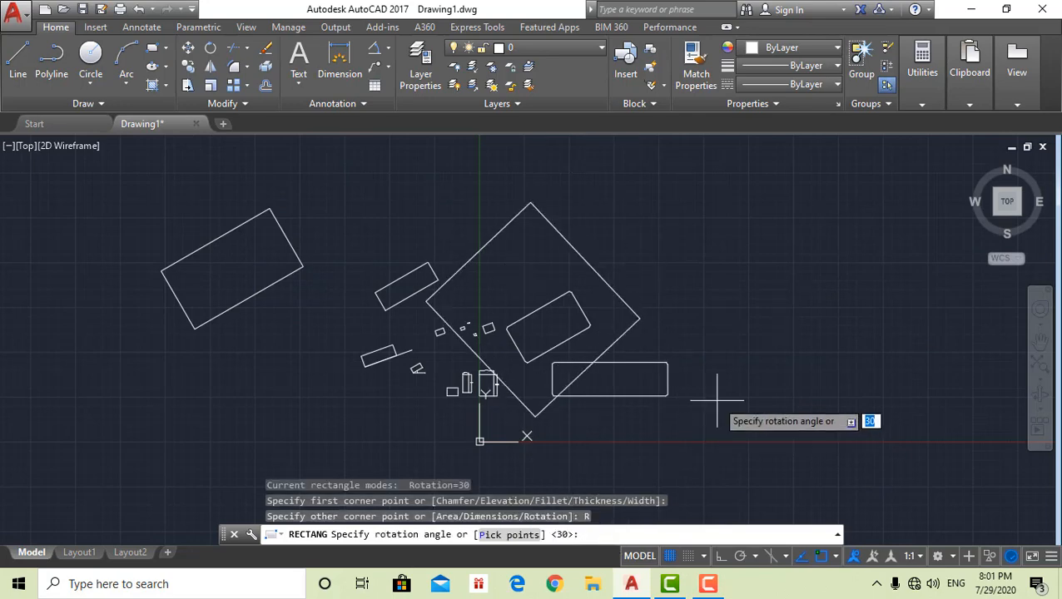
type("0")
key("Return")
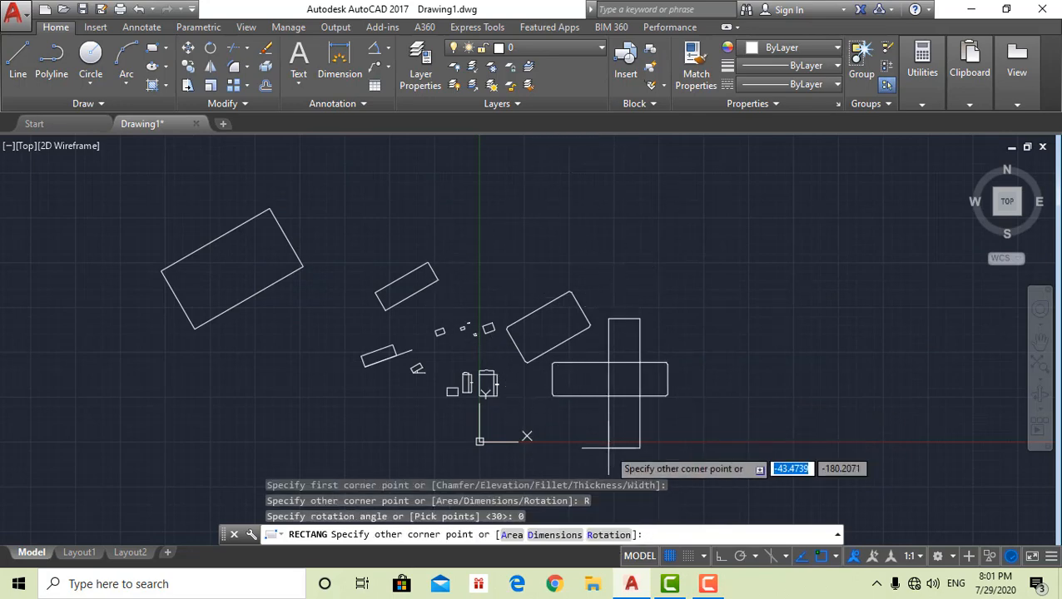
type("0")
key("Return")
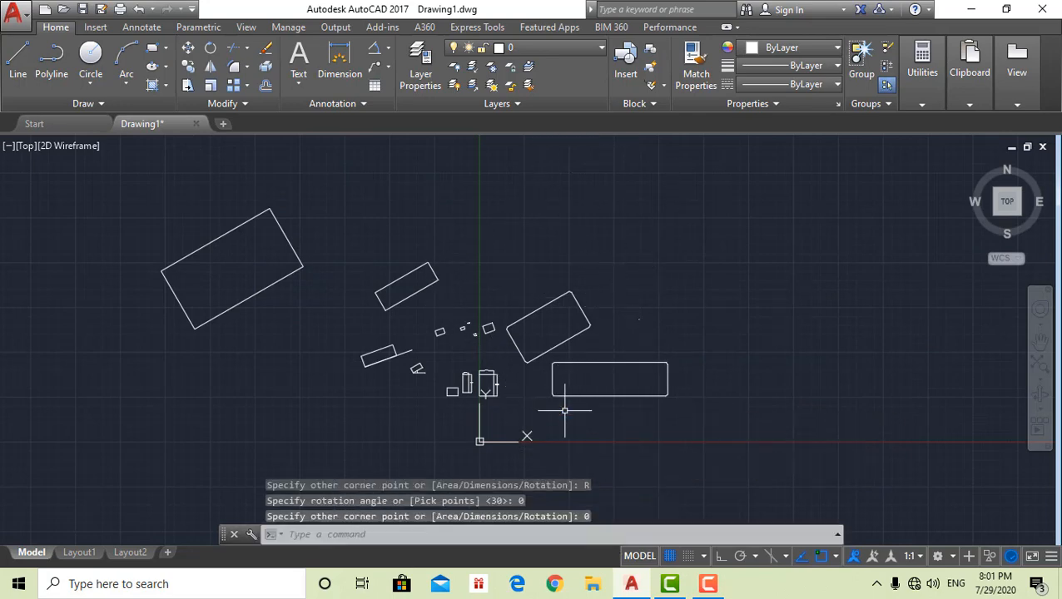
scroll(676, 349, "up", 2)
scroll(612, 373, "down", 2)
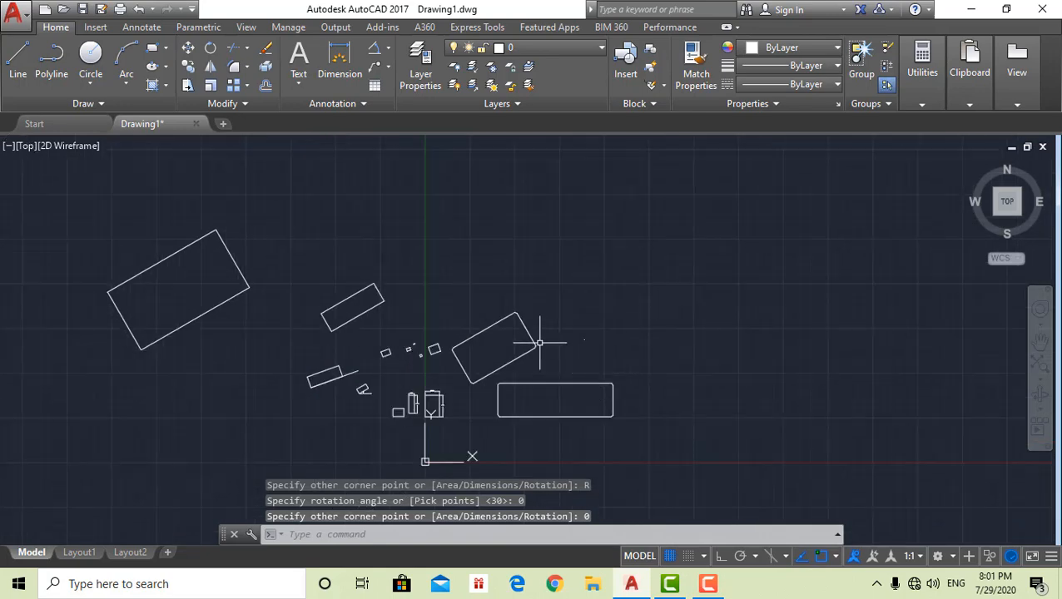
left_click(152, 47)
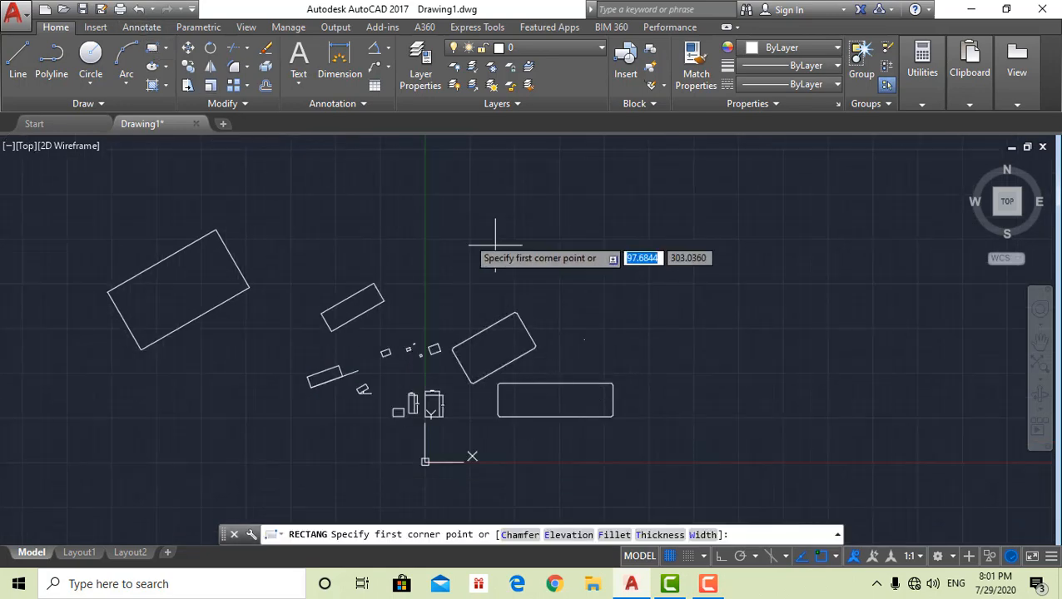
left_click(611, 245)
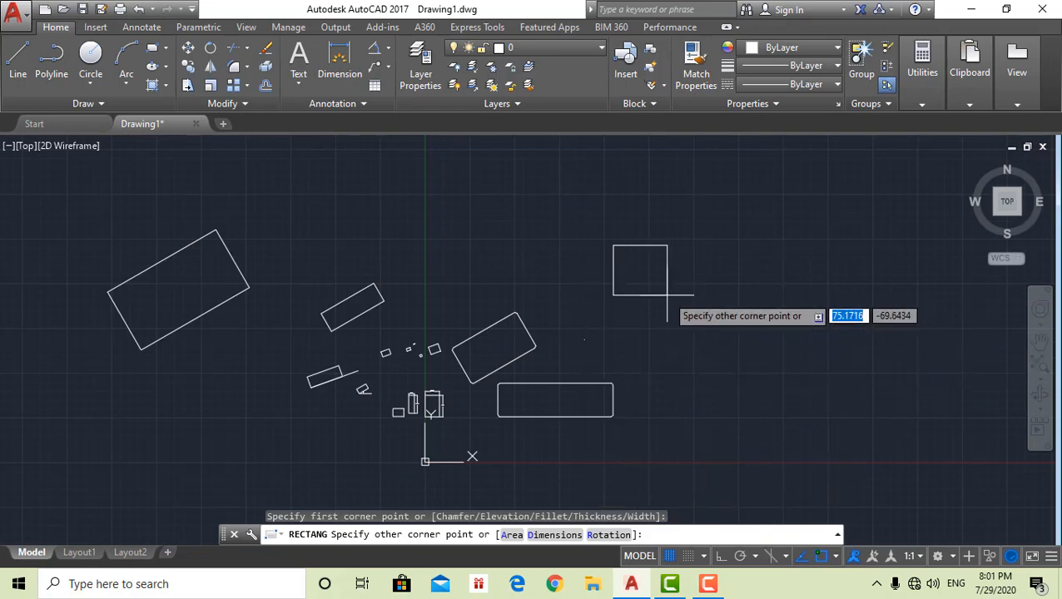
key("Escape")
Draw a rectangle with chamfer distances 3 and 4 in the empty area above the rounded horizontal rectangle
key("Return")
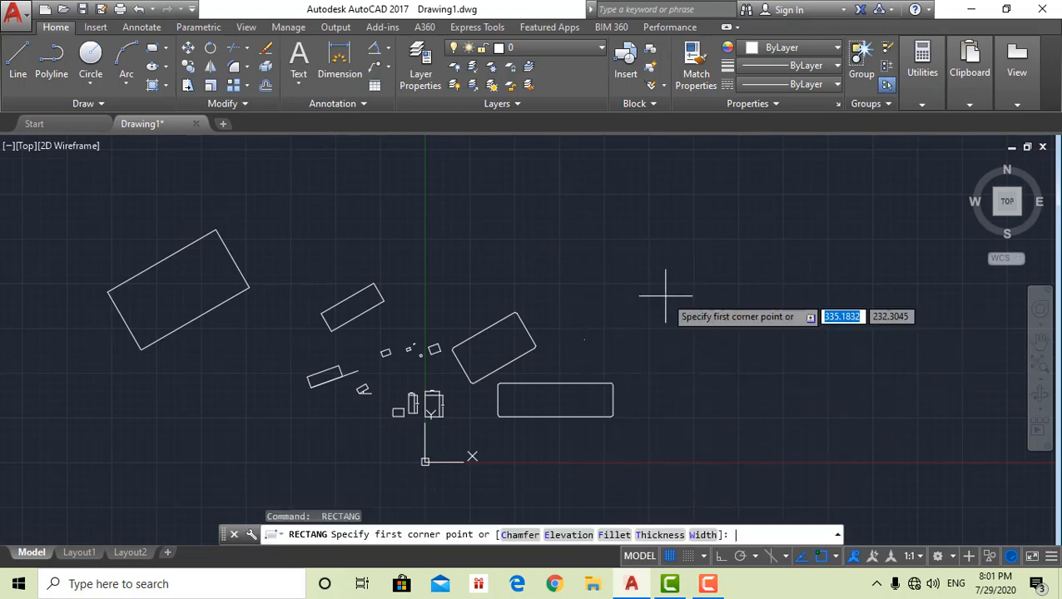
left_click(520, 535)
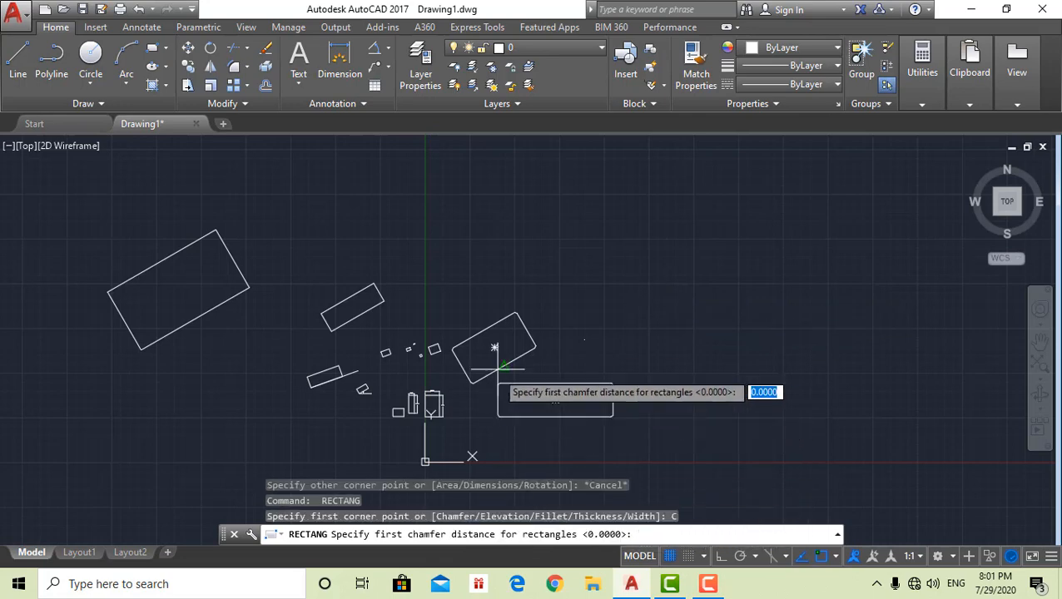
scroll(528, 333, "up", 5)
scroll(481, 406, "up", 3)
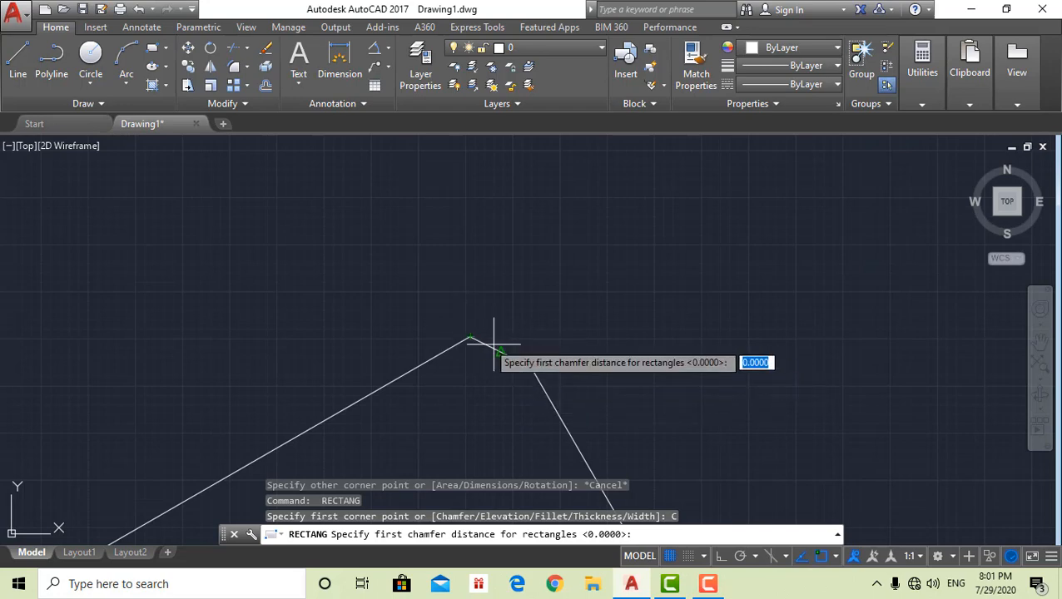
scroll(554, 370, "down", 3)
scroll(553, 370, "down", 5)
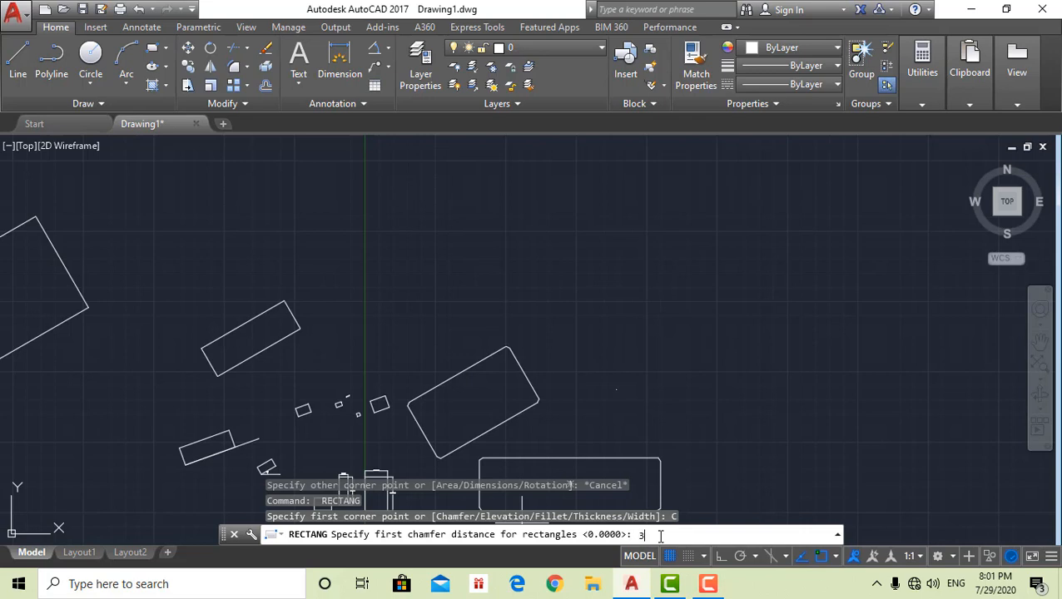
key("Return")
type("4")
key("Return")
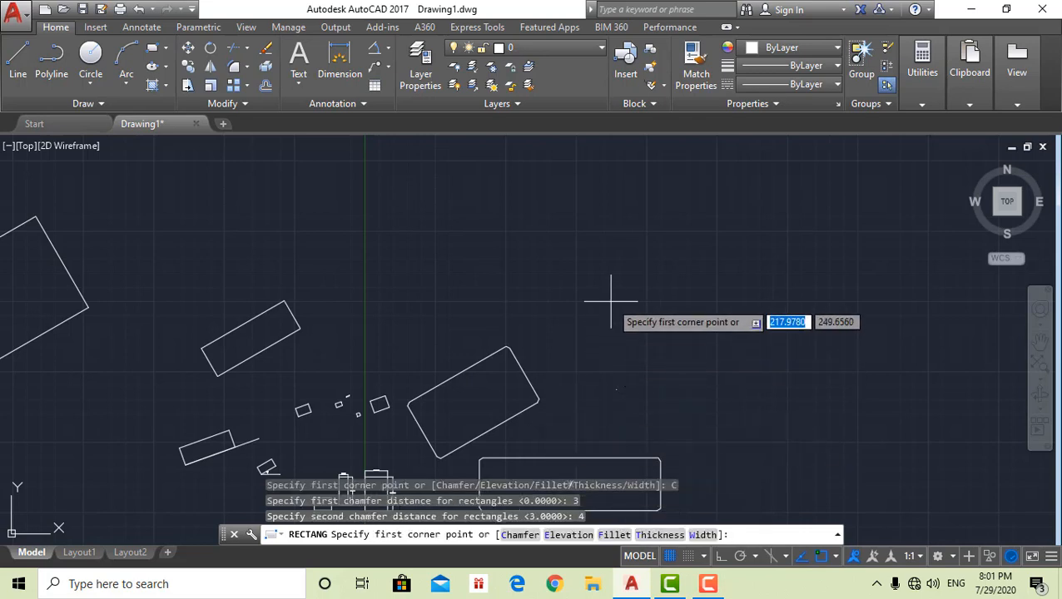
left_click(590, 261)
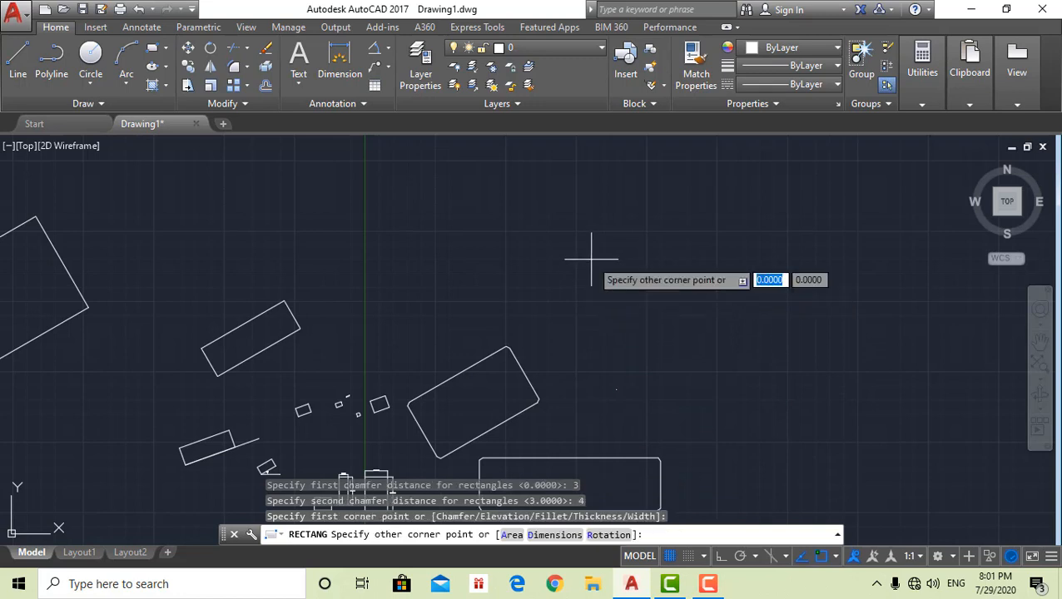
left_click(661, 306)
Add a horizontal linear dimension below the lower-right chamfer of the new chamfered rectangle
scroll(654, 301, "up", 15)
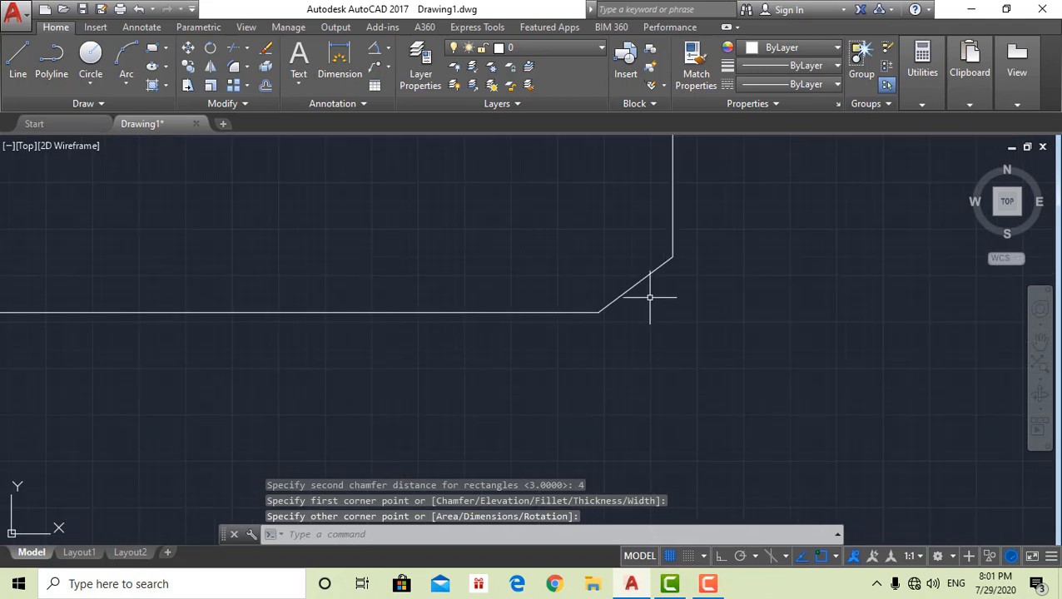
scroll(646, 317, "down", 2)
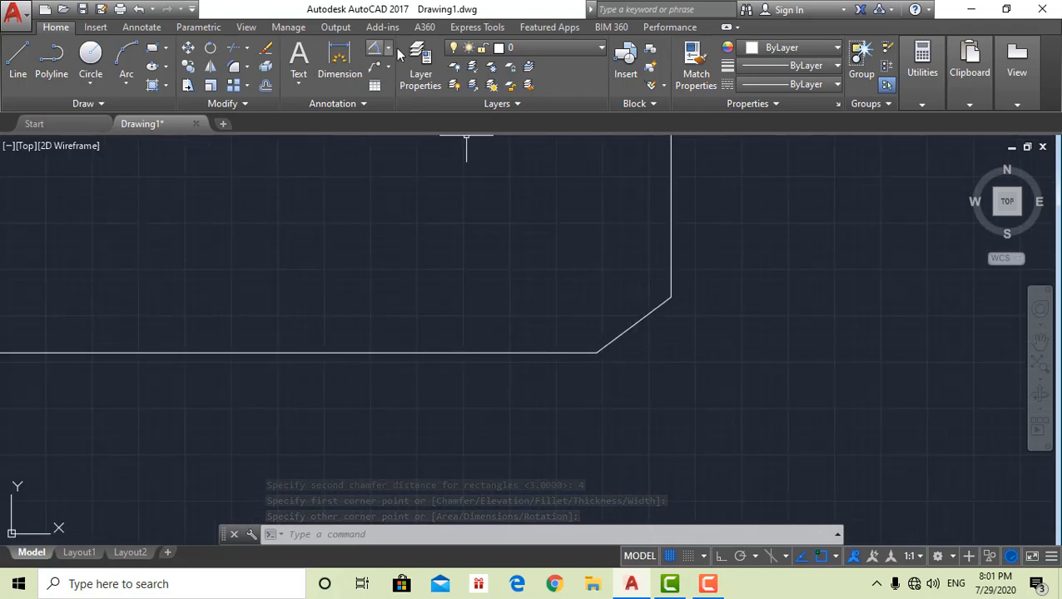
left_click(387, 48)
left_click(401, 73)
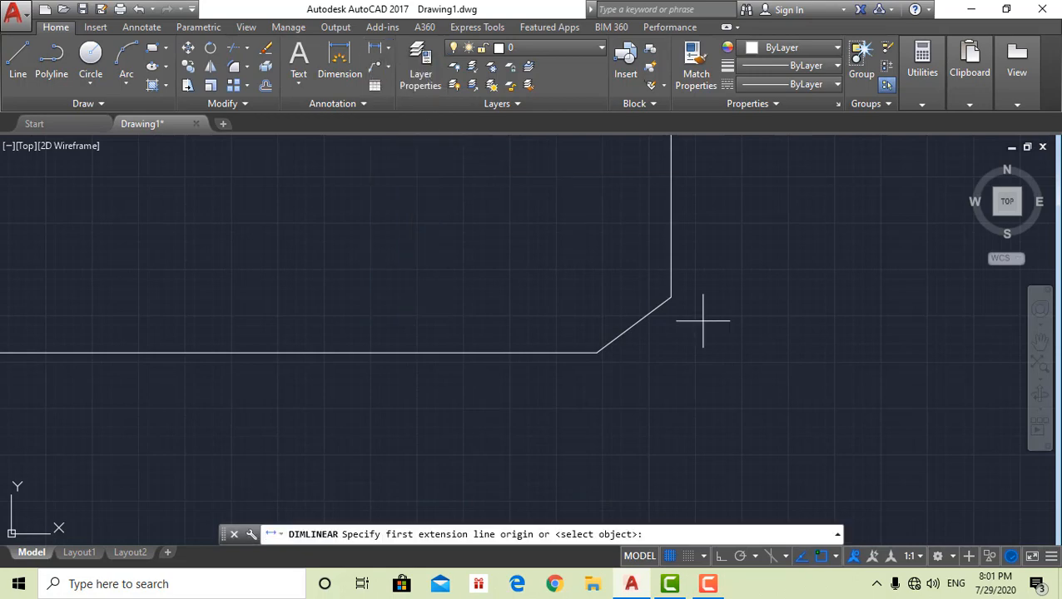
left_click(597, 352)
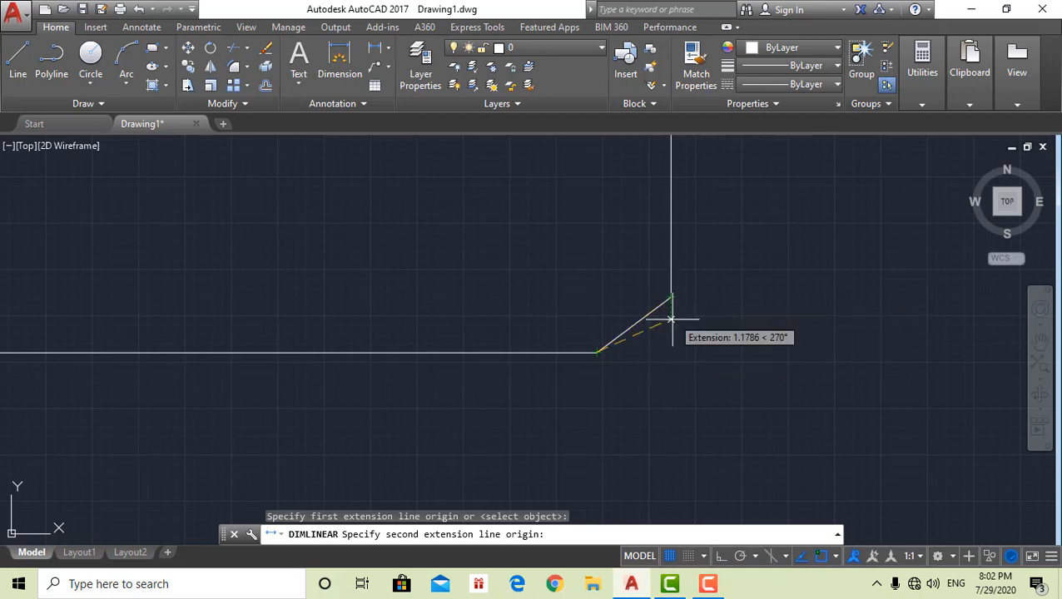
left_click(670, 352)
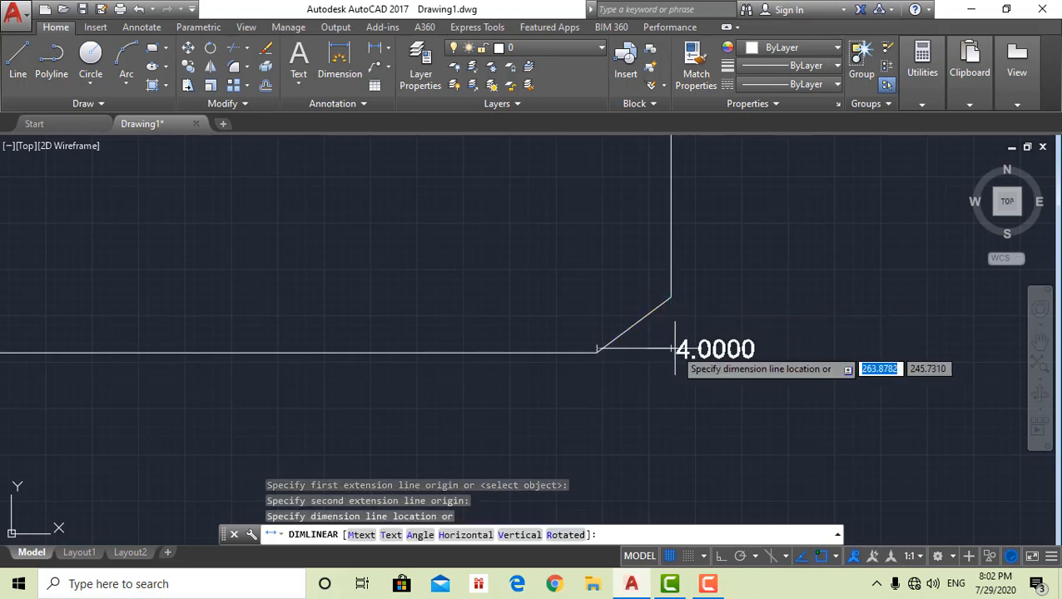
left_click(656, 389)
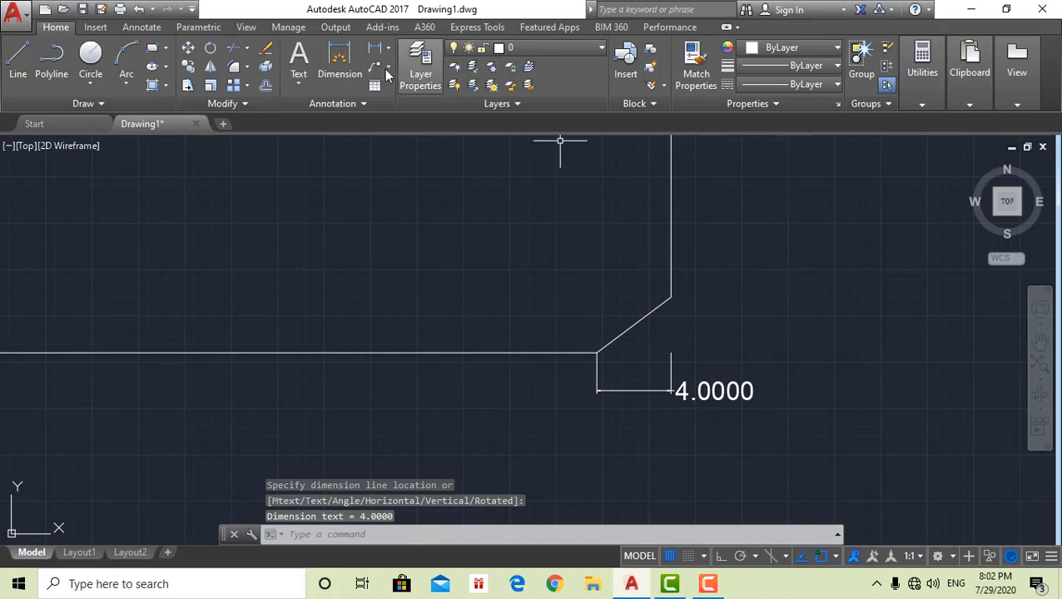
Add a vertical linear dimension for the same lower-right chamfer, placed inside the rectangle
left_click(373, 56)
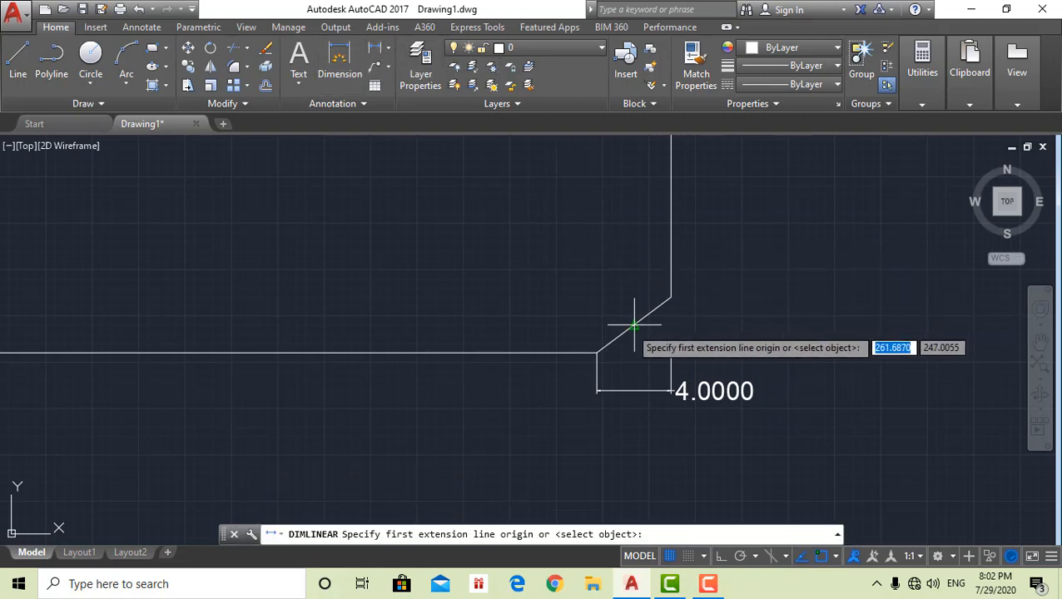
left_click(597, 352)
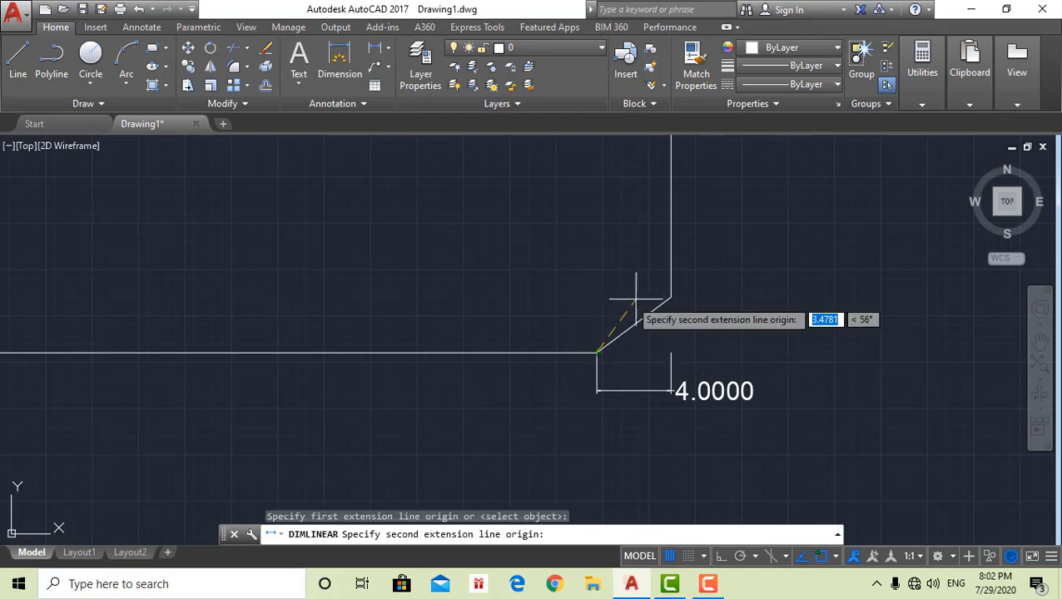
left_click(591, 296)
left_click(581, 292)
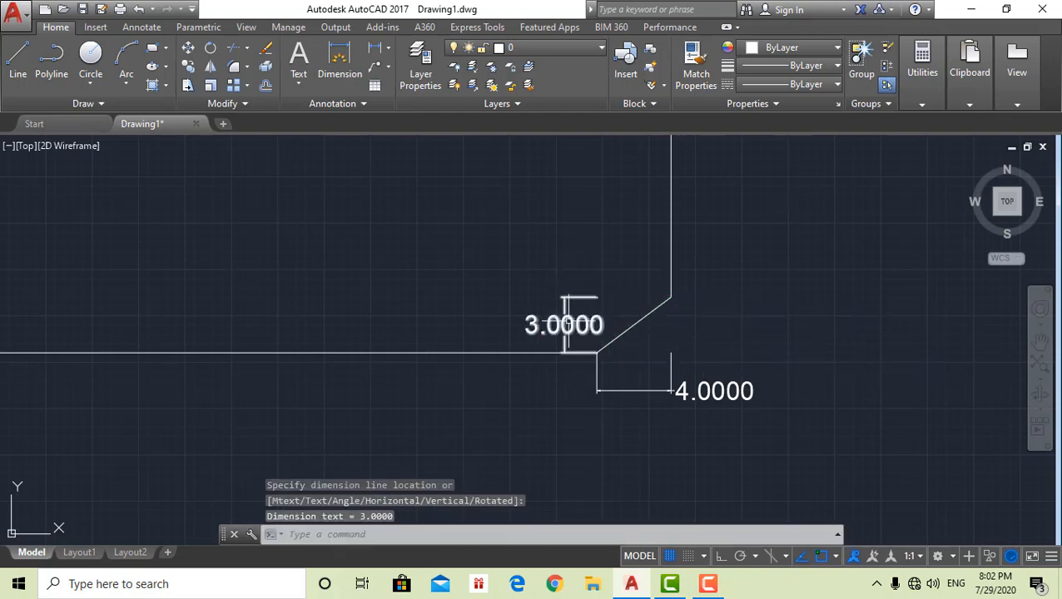
scroll(583, 324, "down", 3)
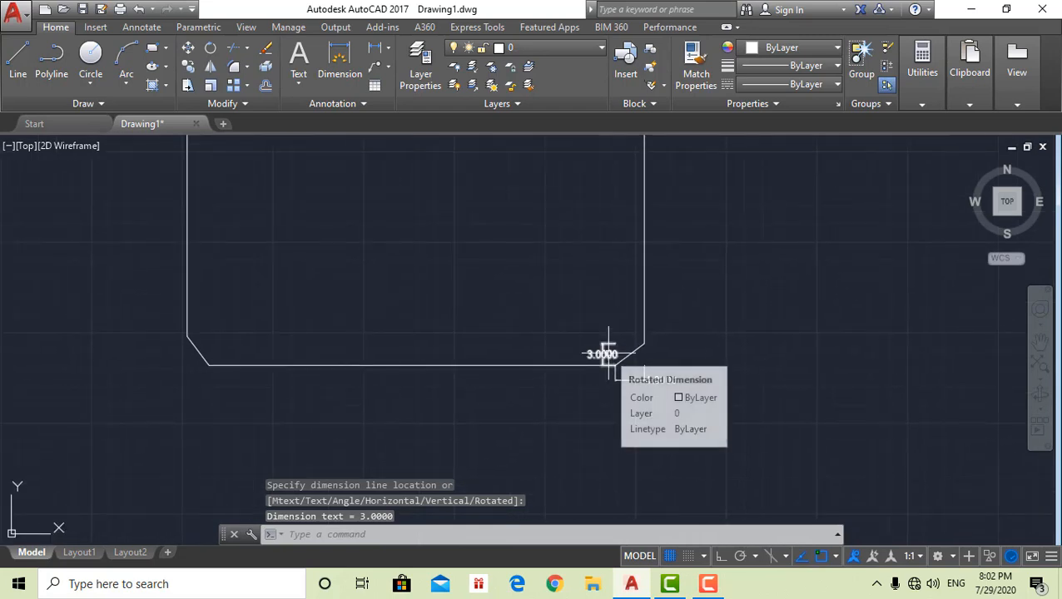
key("Escape")
scroll(608, 354, "down", 3)
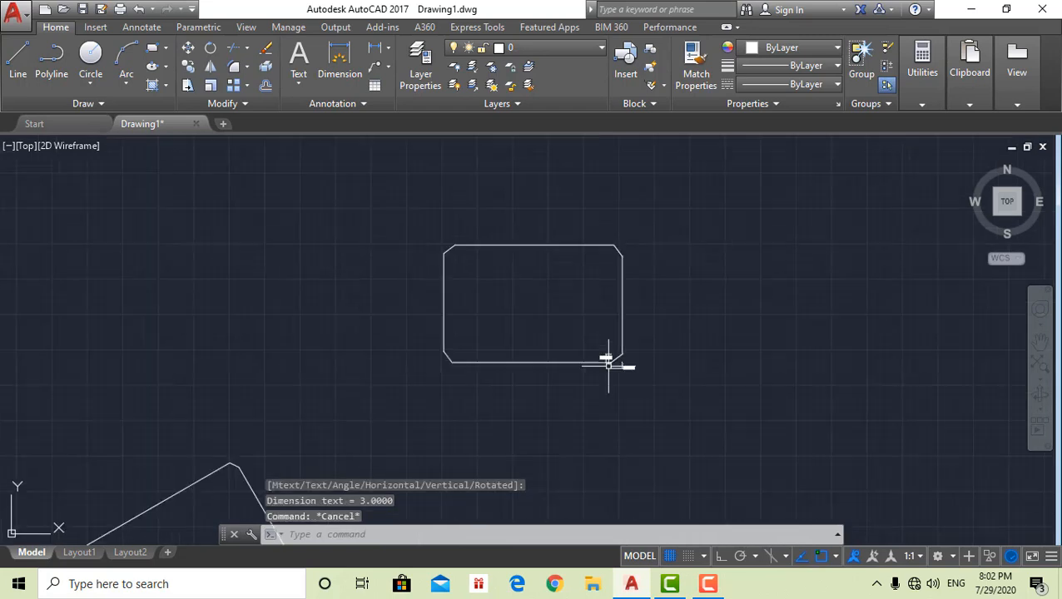
mouse_move(611, 363)
middle_mouse_down()
mouse_move(599, 402)
mouse_move(517, 404)
middle_mouse_up()
scroll(596, 396, "down", 2)
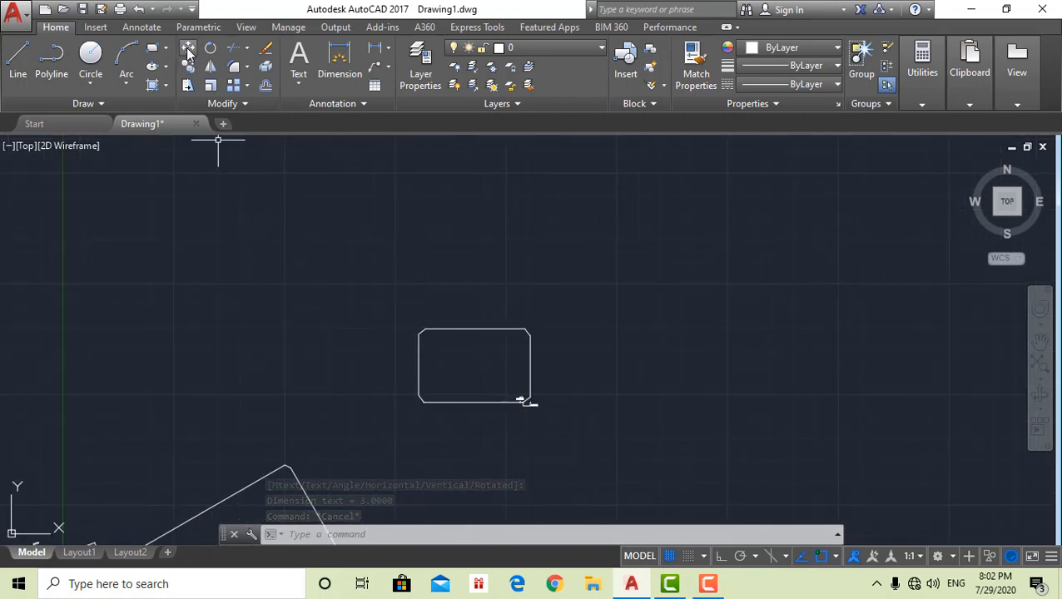
left_click(152, 50)
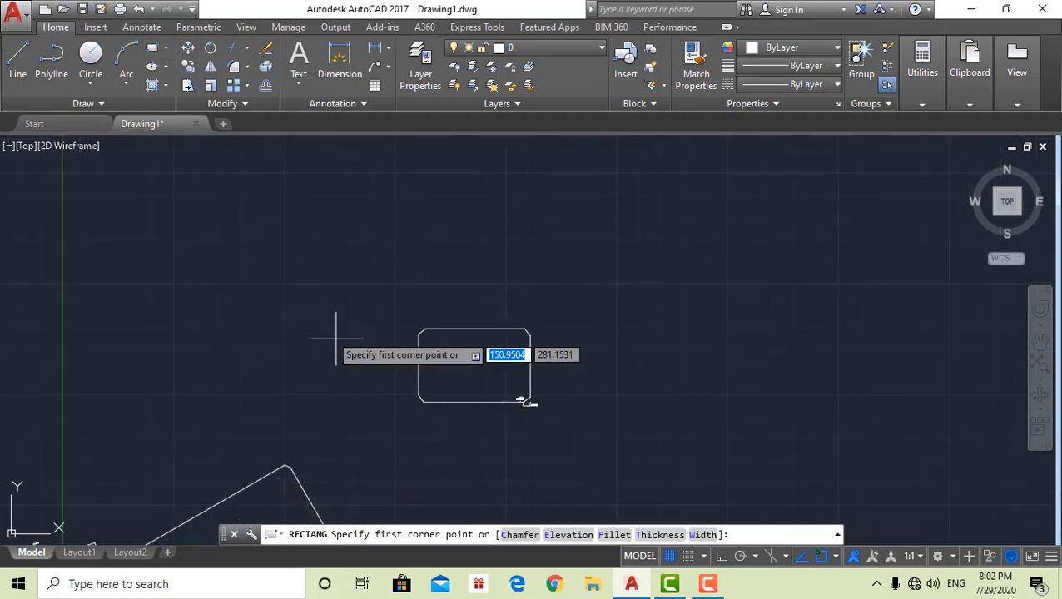
left_click(568, 535)
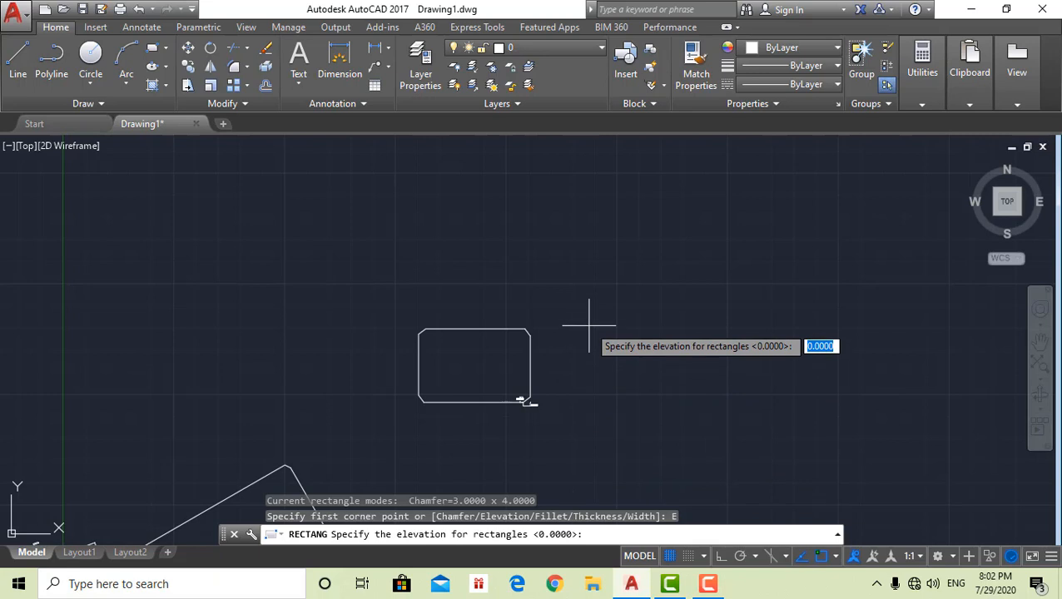
left_click(563, 331)
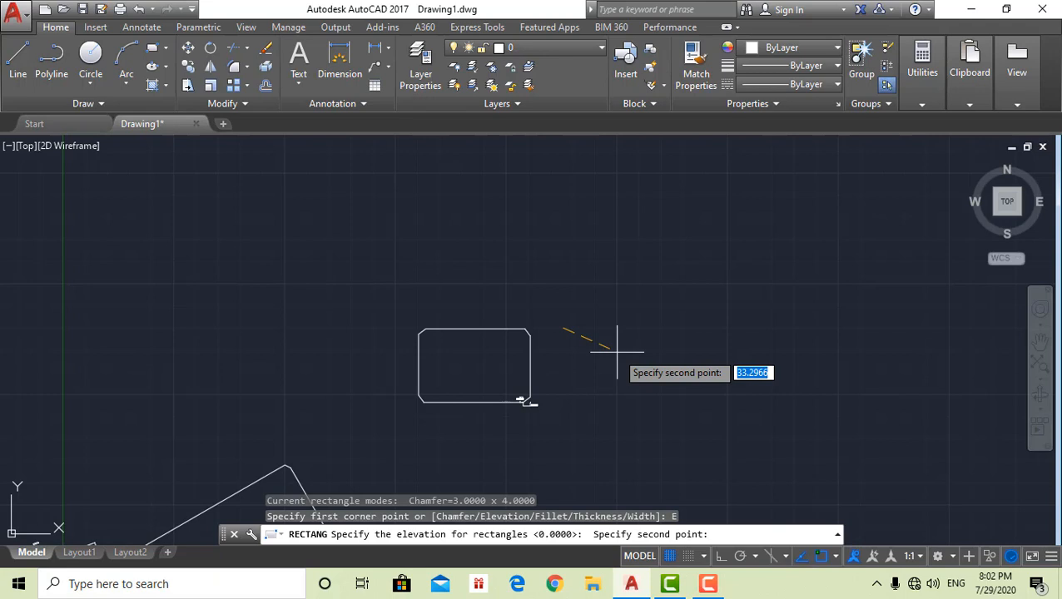
key("Escape")
Draw a second chamfered rectangle with Elevation 20 to the right of the first, matching its height
type("rec")
key("Return")
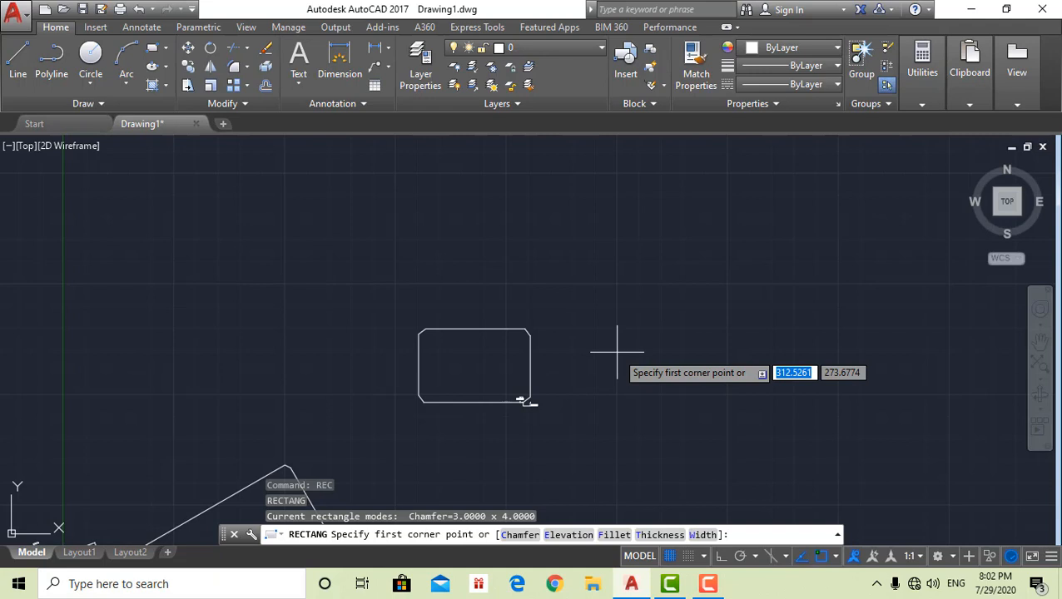
left_click(568, 534)
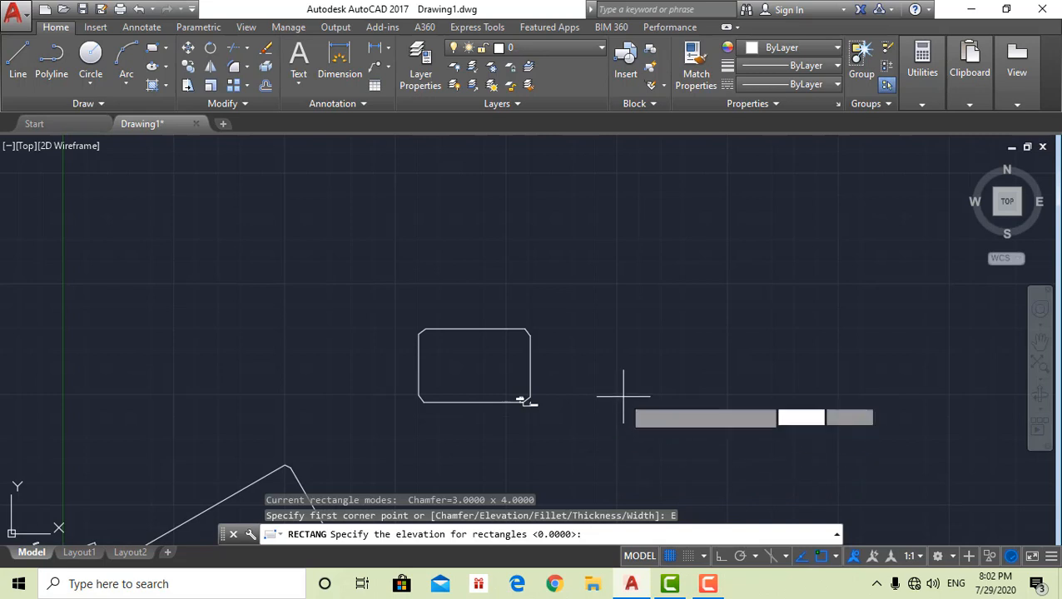
key("Return")
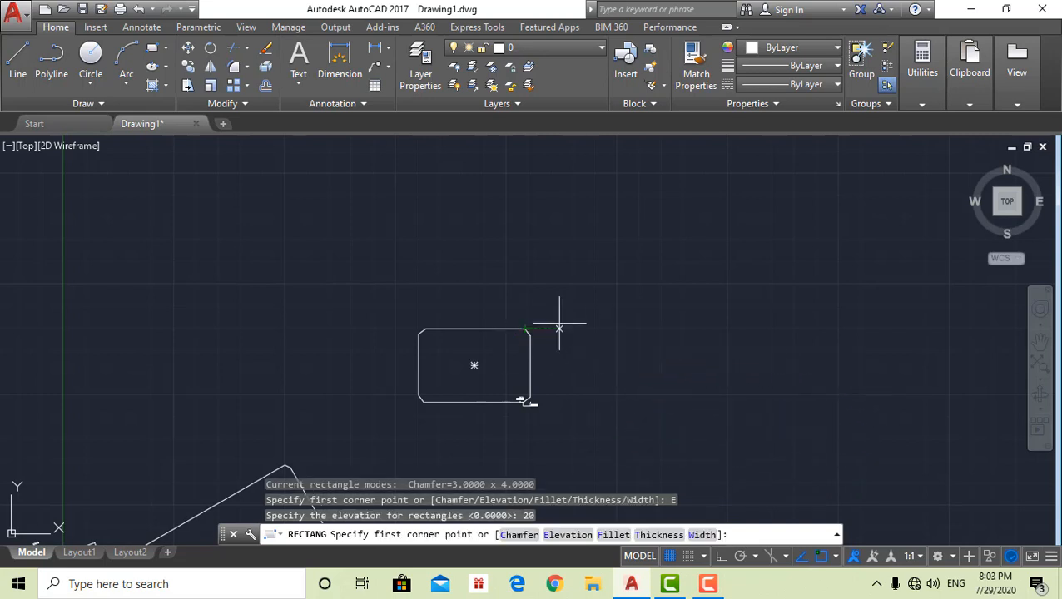
left_click(613, 330)
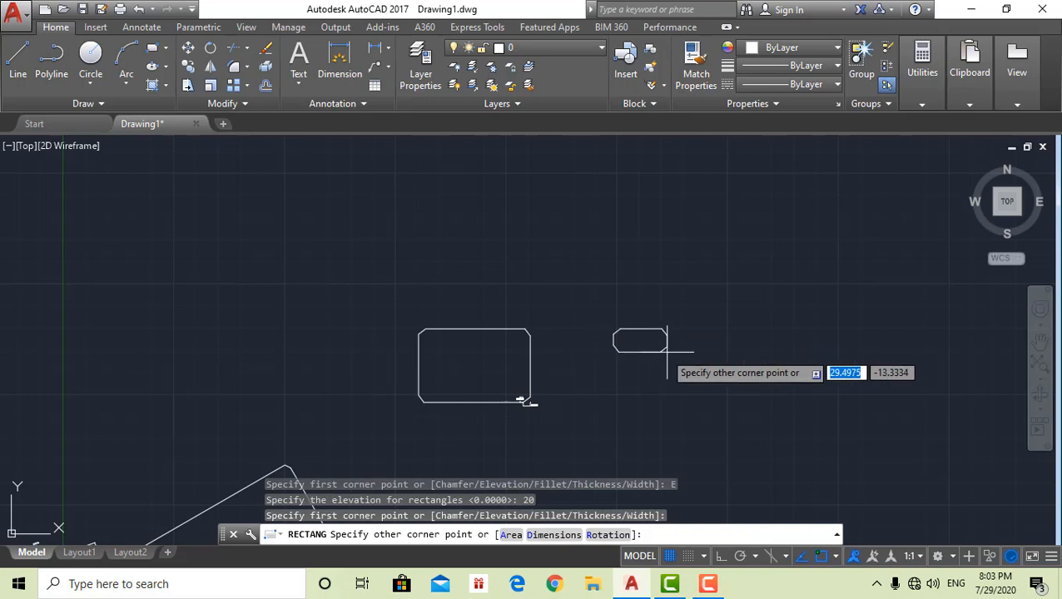
left_click(726, 401)
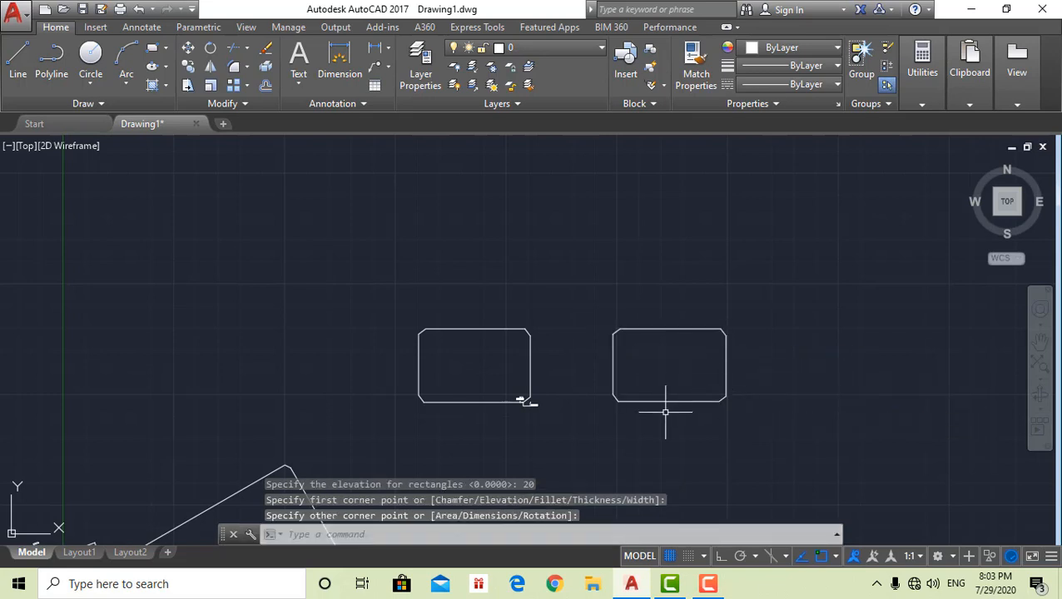
key("Escape")
key("Escape")
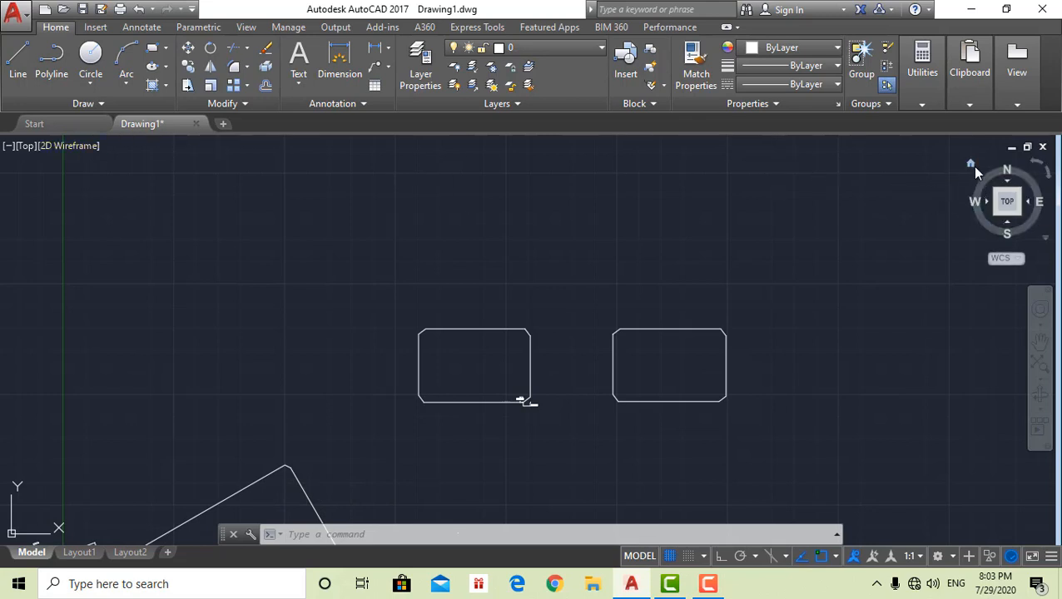
Examine the height difference between the two chamfered rectangles in an isometric view and from a low angle near the front
left_click(971, 165)
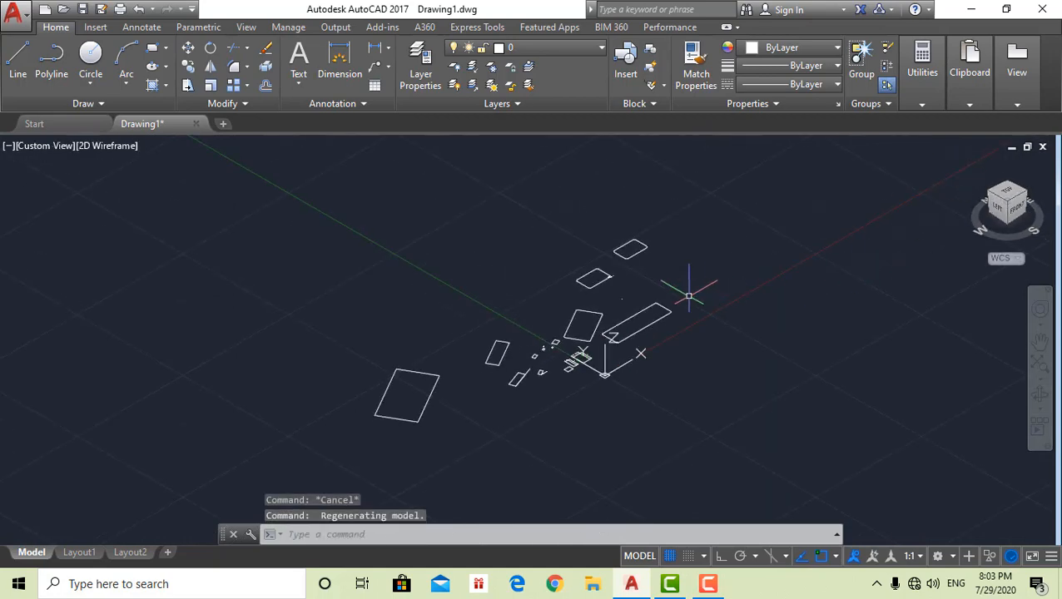
scroll(620, 255, "up", 6)
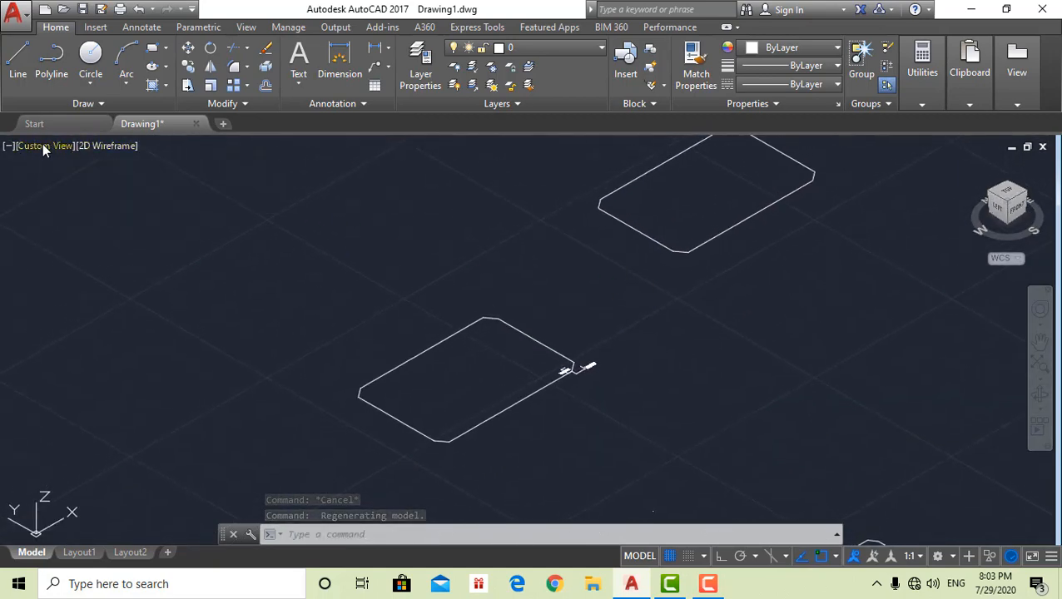
left_click(44, 147)
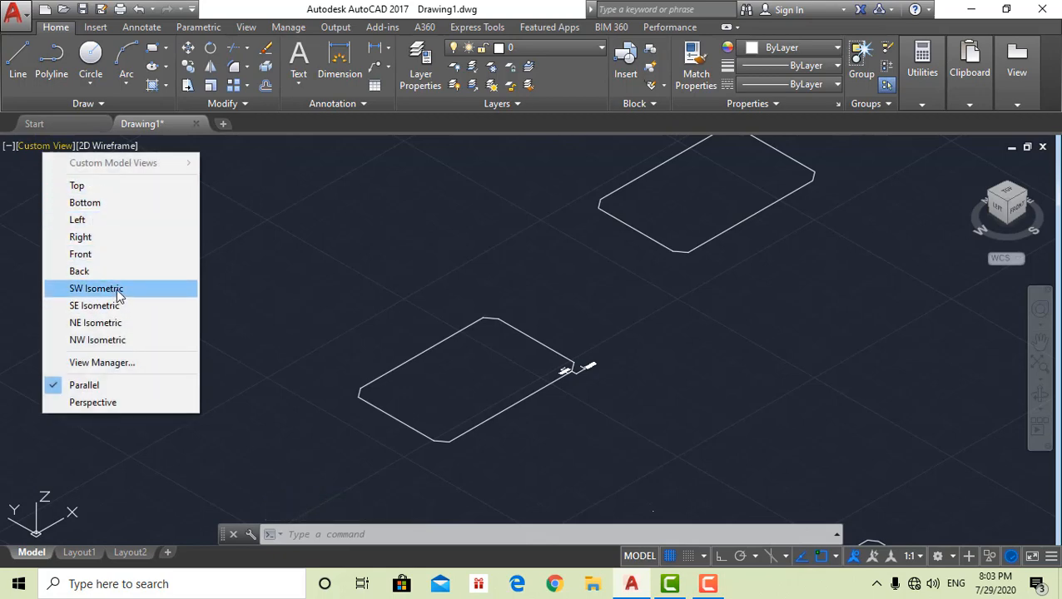
left_click(639, 266)
scroll(645, 241, "up", 3)
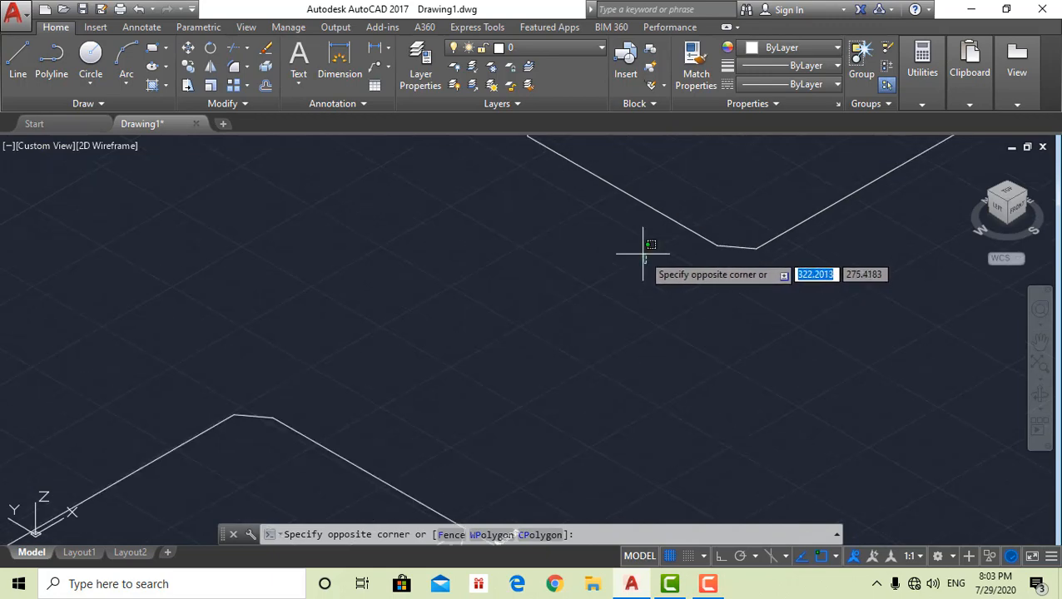
scroll(632, 258, "down", 1)
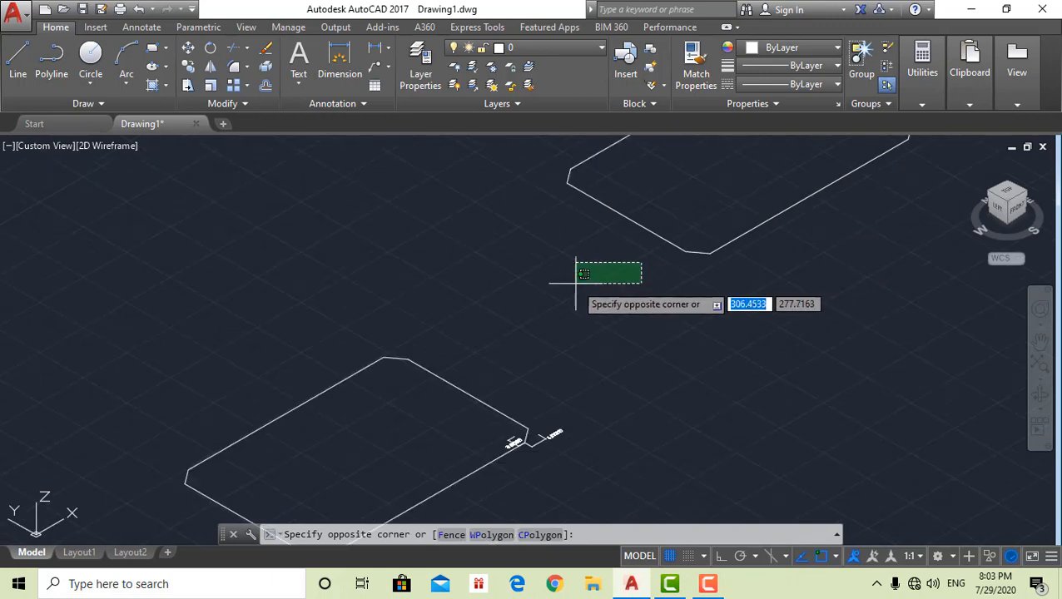
scroll(574, 288, "down", 3)
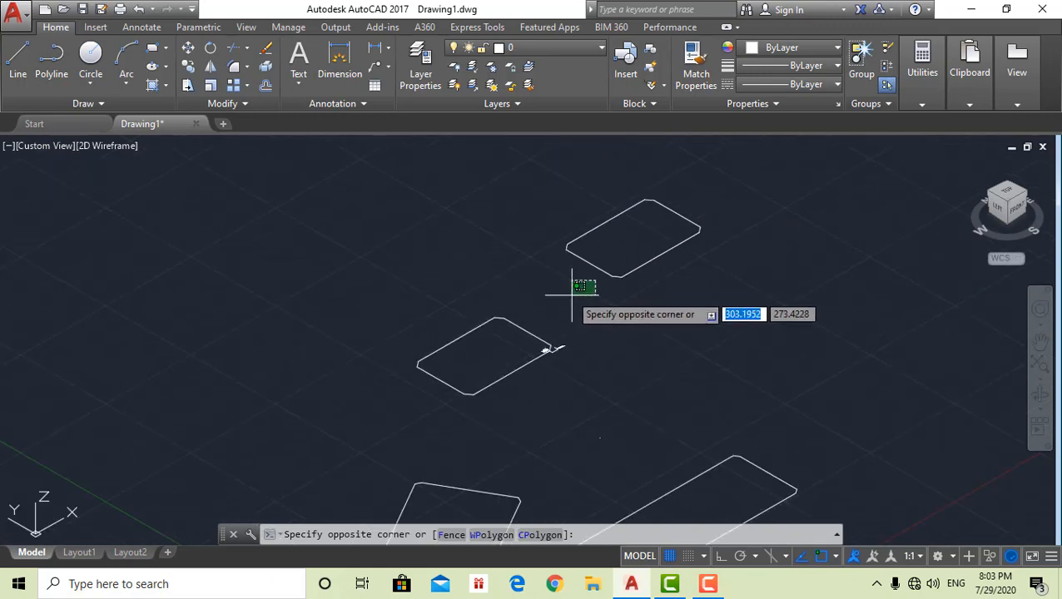
key("Escape")
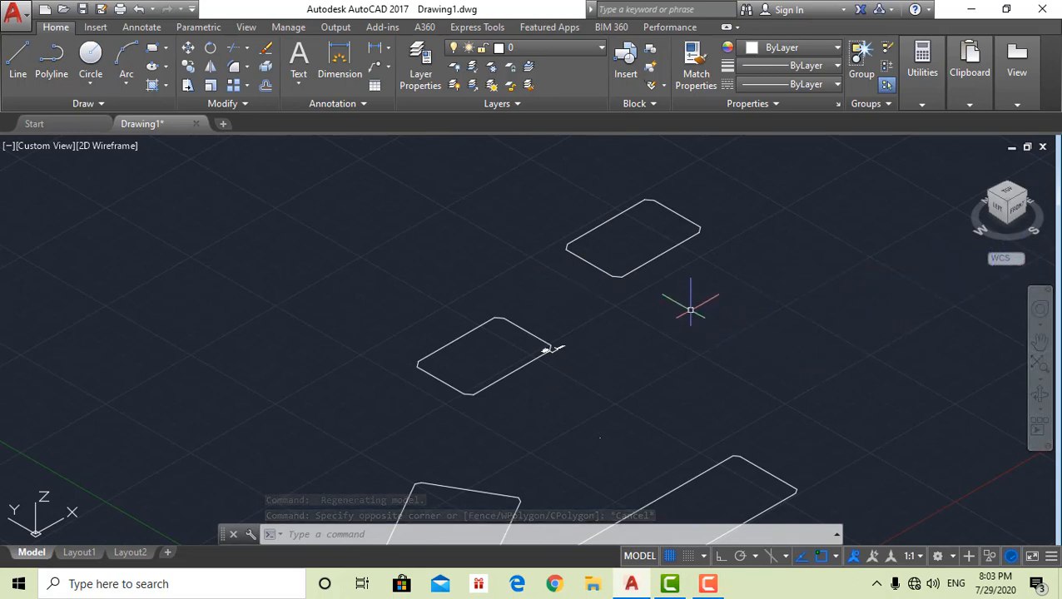
mouse_move(690, 304)
middle_mouse_down()
mouse_move(668, 291)
mouse_move(670, 260)
mouse_move(628, 230)
middle_mouse_up()
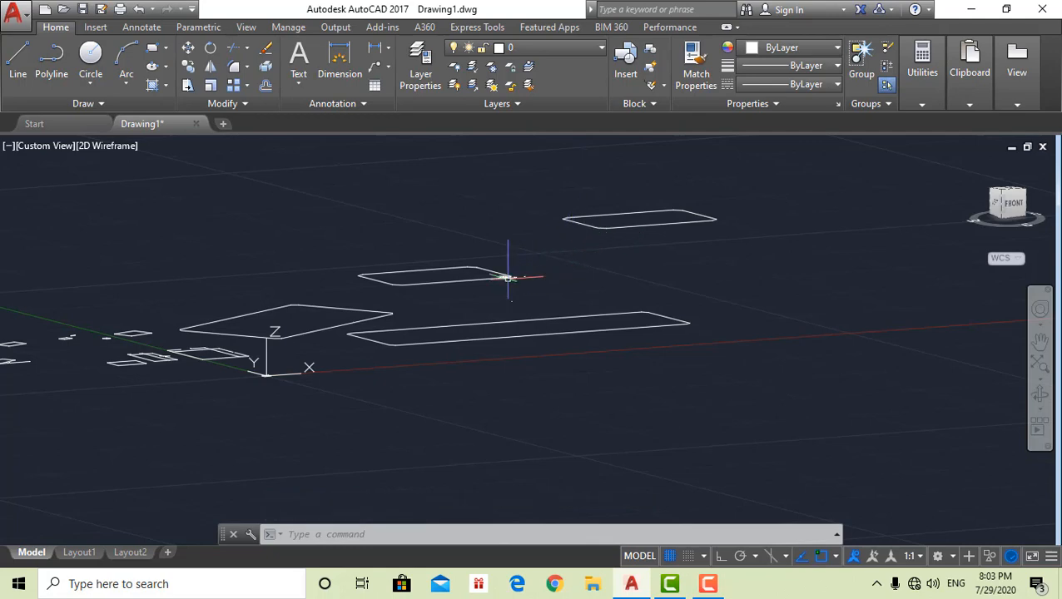
scroll(508, 277, "down", 2)
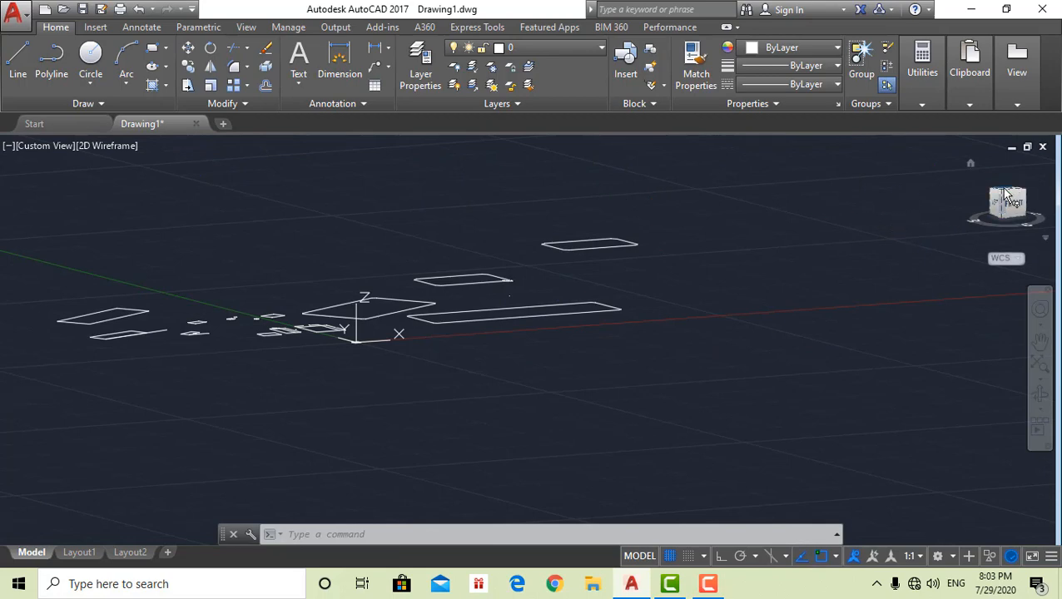
Return the drawing to the Top view with the two chamfered rectangles and the space around them in sight
left_click(48, 146)
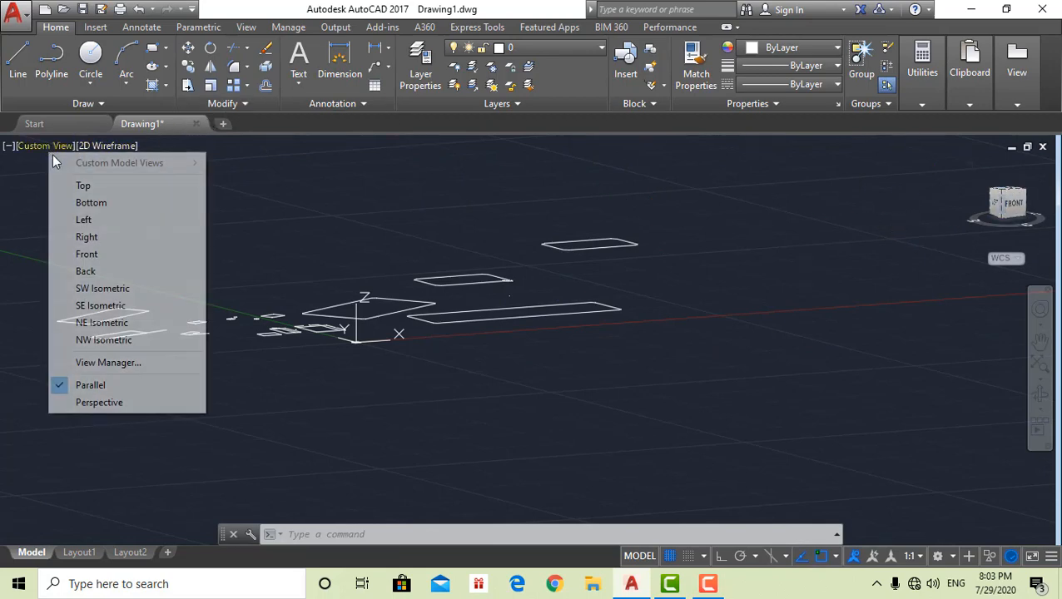
left_click(75, 184)
scroll(339, 270, "down", 4)
mouse_move(412, 275)
middle_mouse_down()
mouse_move(301, 308)
mouse_move(360, 336)
middle_mouse_up()
scroll(357, 313, "up", 4)
scroll(360, 315, "down", 2)
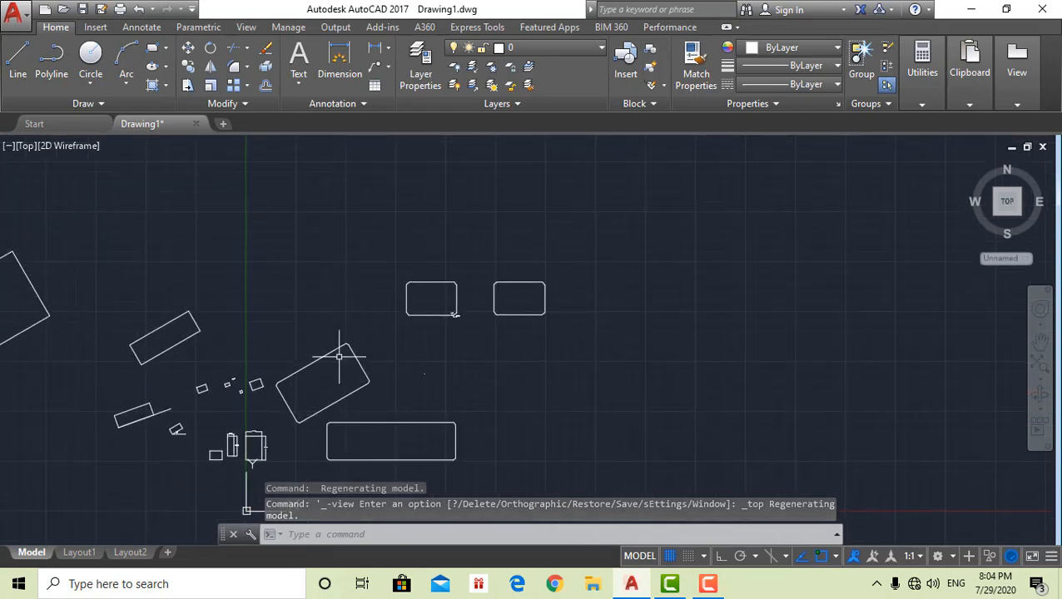
Draw a rectangle with fillet radius 5 in the empty area to the right of the two chamfered rectangles
left_click(151, 60)
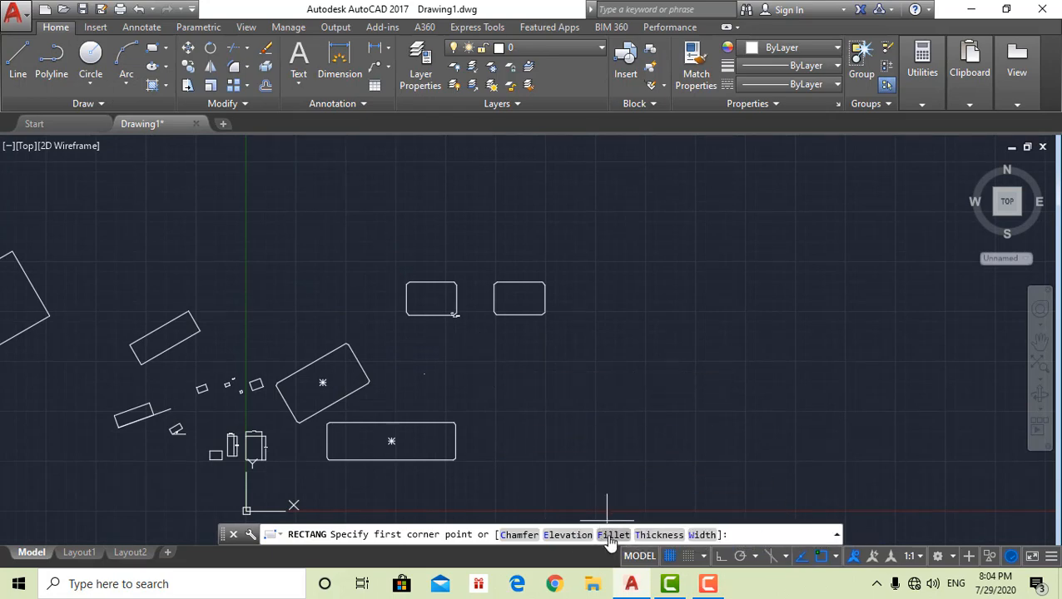
scroll(421, 349, "up", 6)
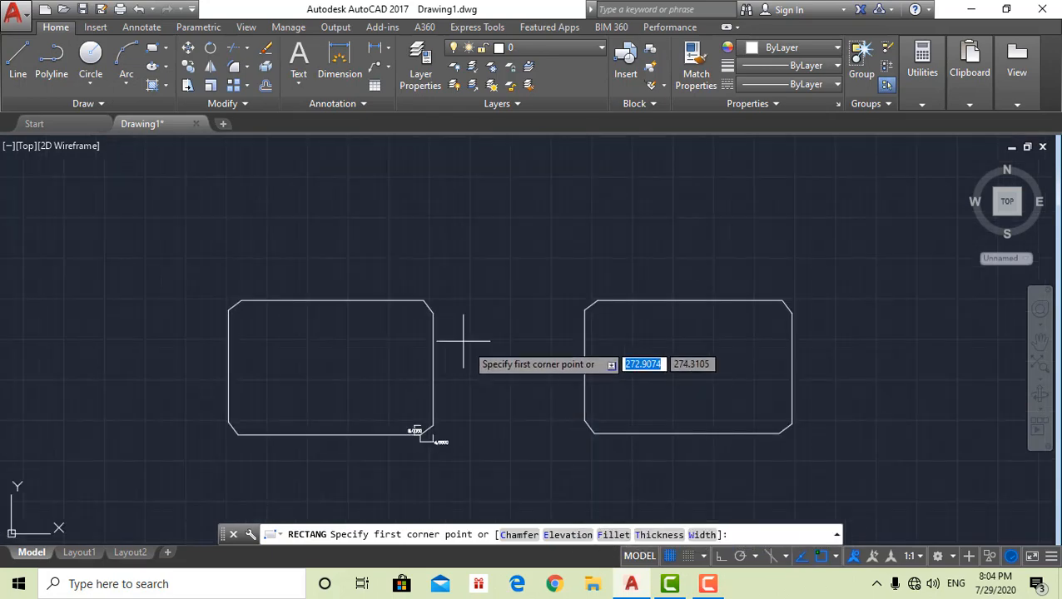
scroll(433, 327, "up", 2)
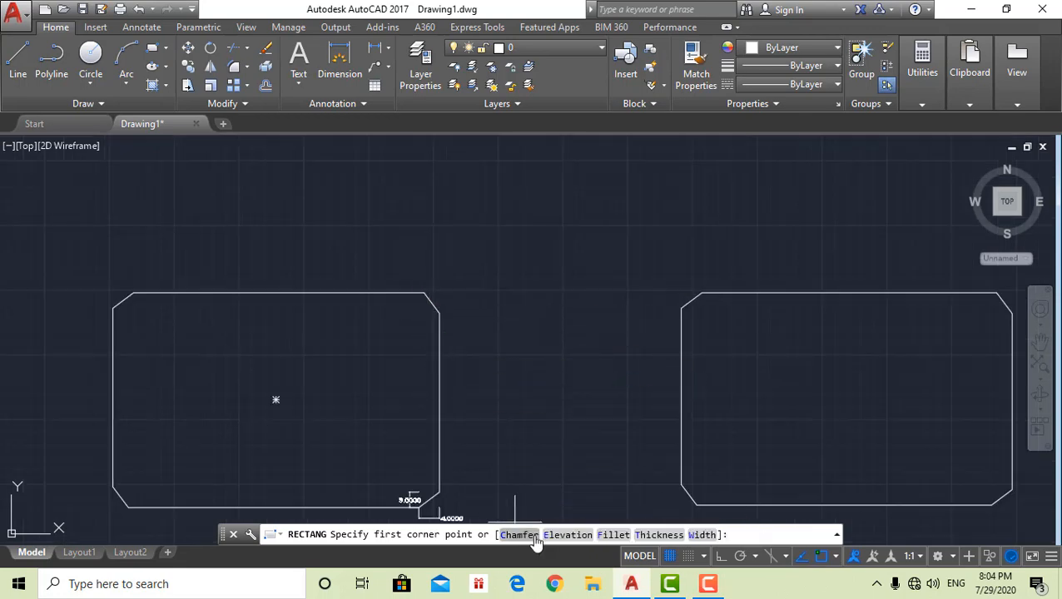
left_click(610, 535)
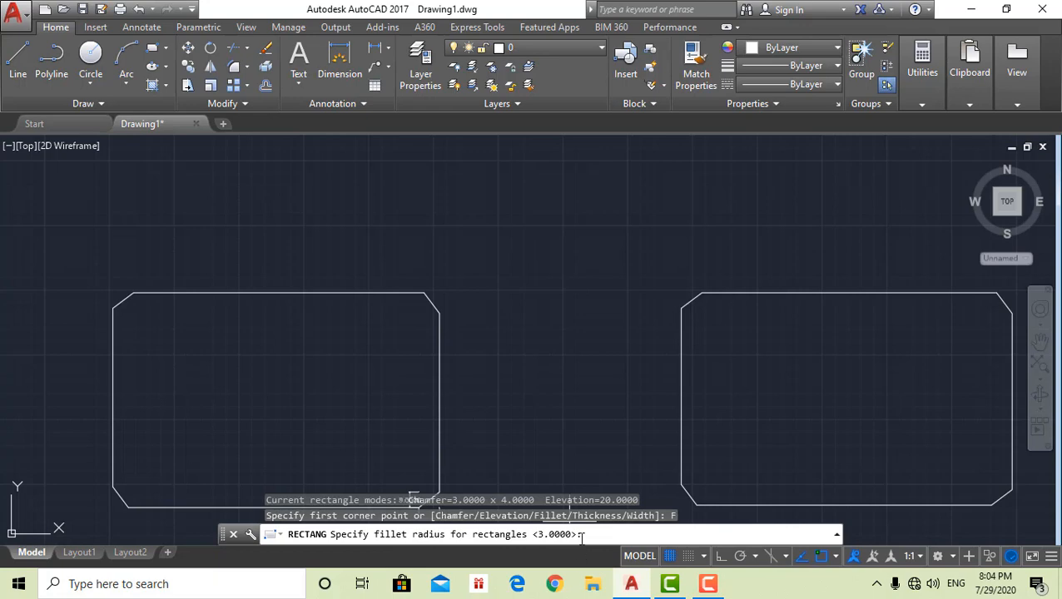
type("5")
key("Return")
scroll(672, 489, "down", 4)
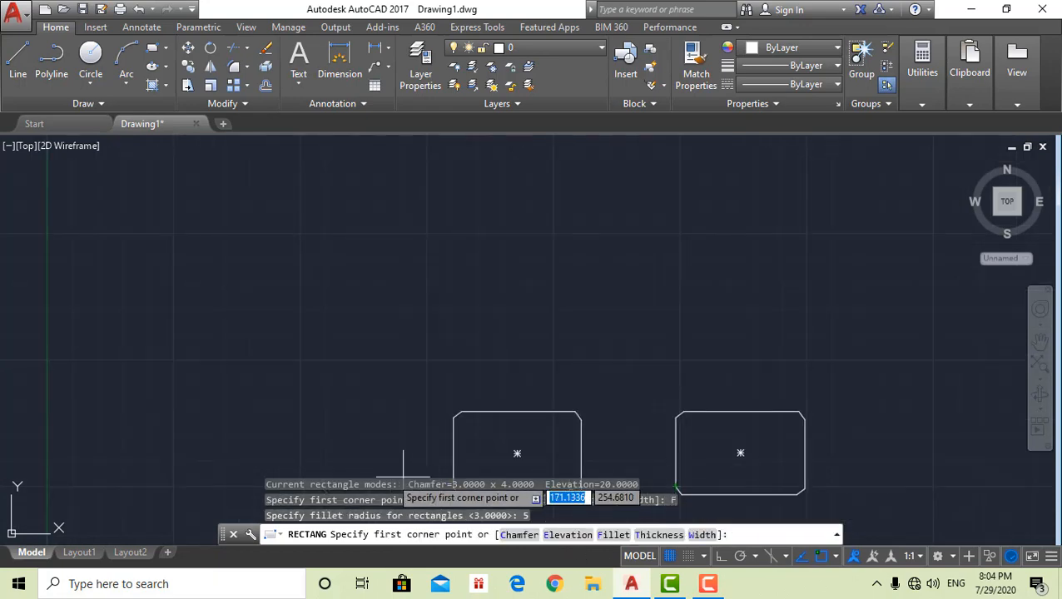
middle_click_drag(645, 445, 524, 438)
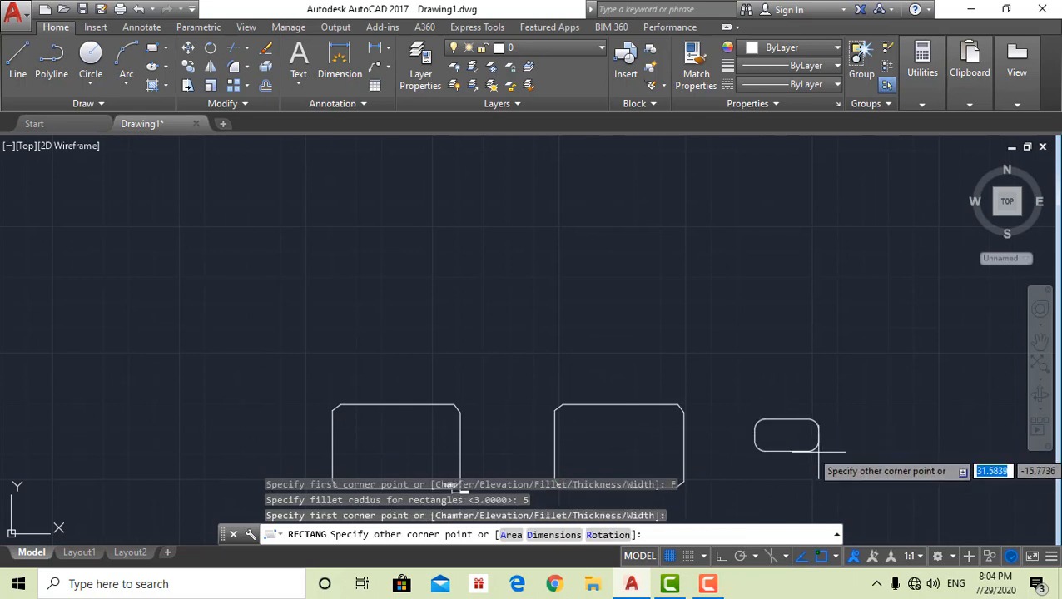
left_click(864, 482)
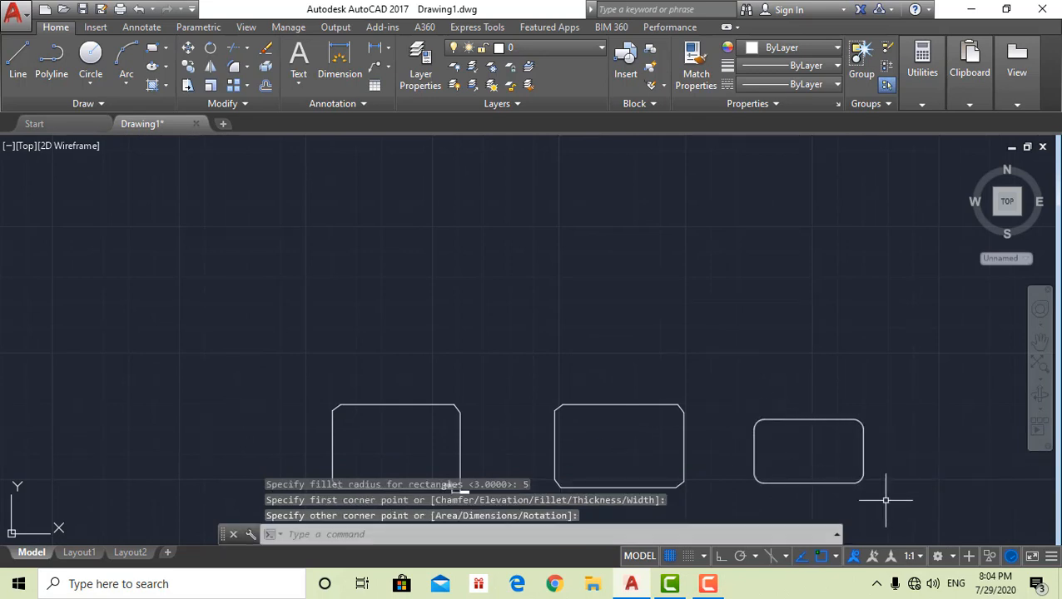
Add a radius dimension to the upper-left rounded corner of the new filleted rectangle, placed outside the shape
scroll(884, 492, "up", 4)
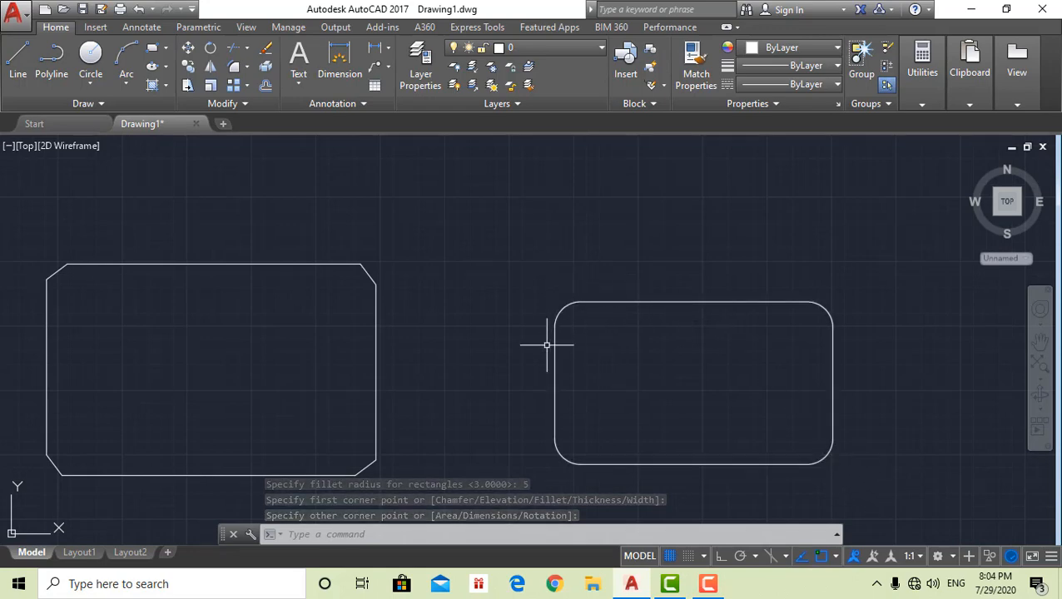
left_click(387, 50)
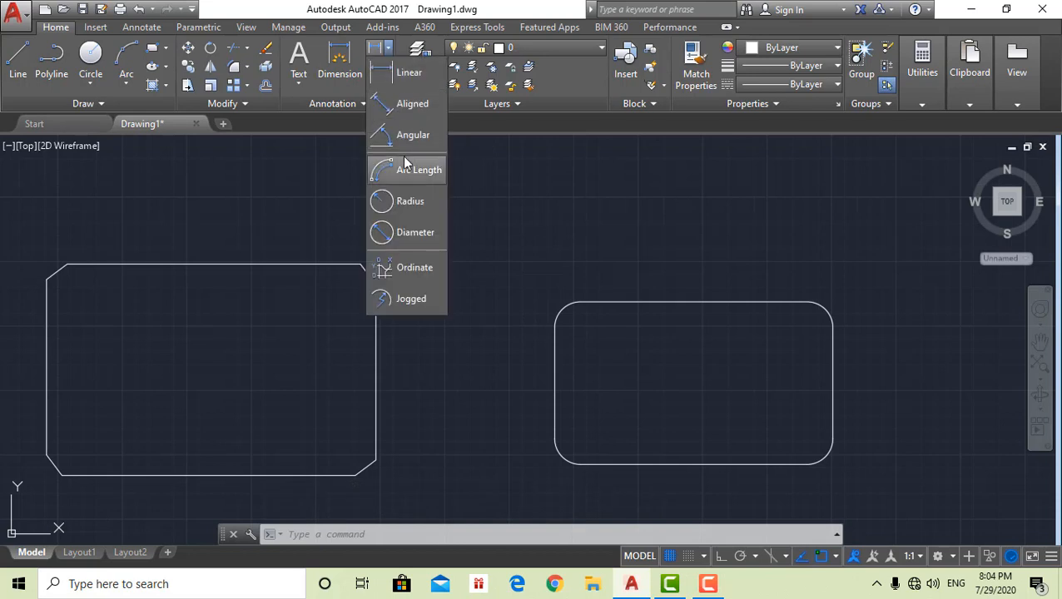
left_click(402, 204)
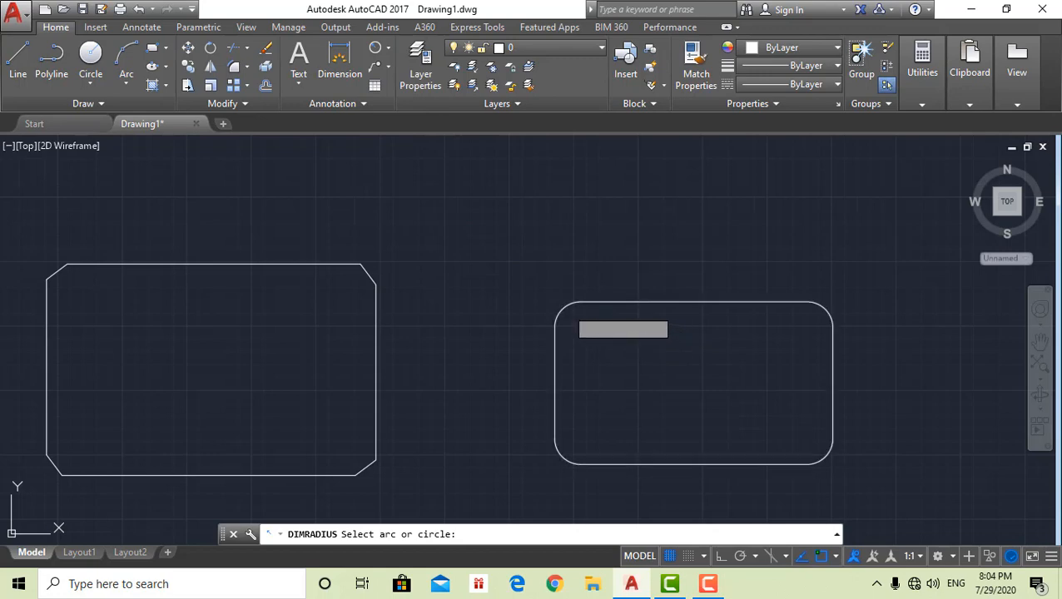
left_click(567, 309)
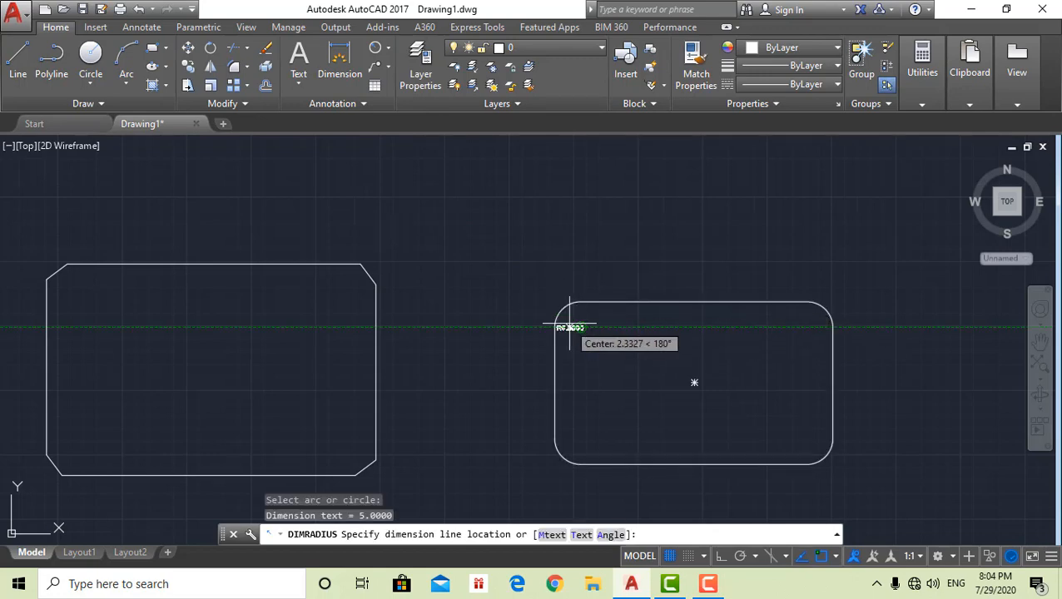
left_click(545, 308)
scroll(546, 310, "up", 6)
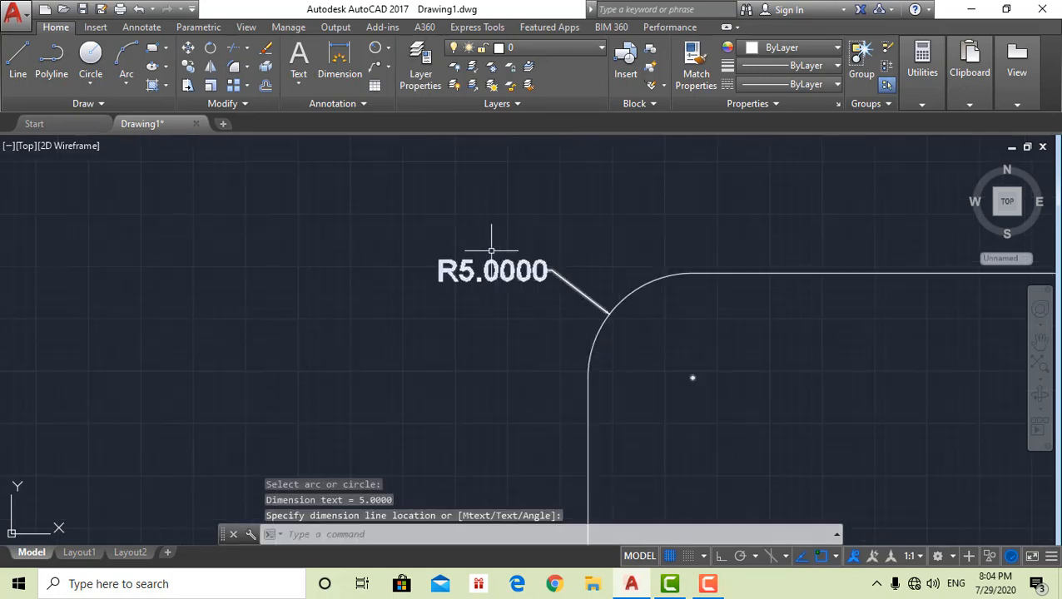
Add a radius dimension to the lower-right rounded corner of the filleted rectangle, placed outside the shape
scroll(561, 307, "down", 5)
middle_click_drag(549, 316, 457, 262)
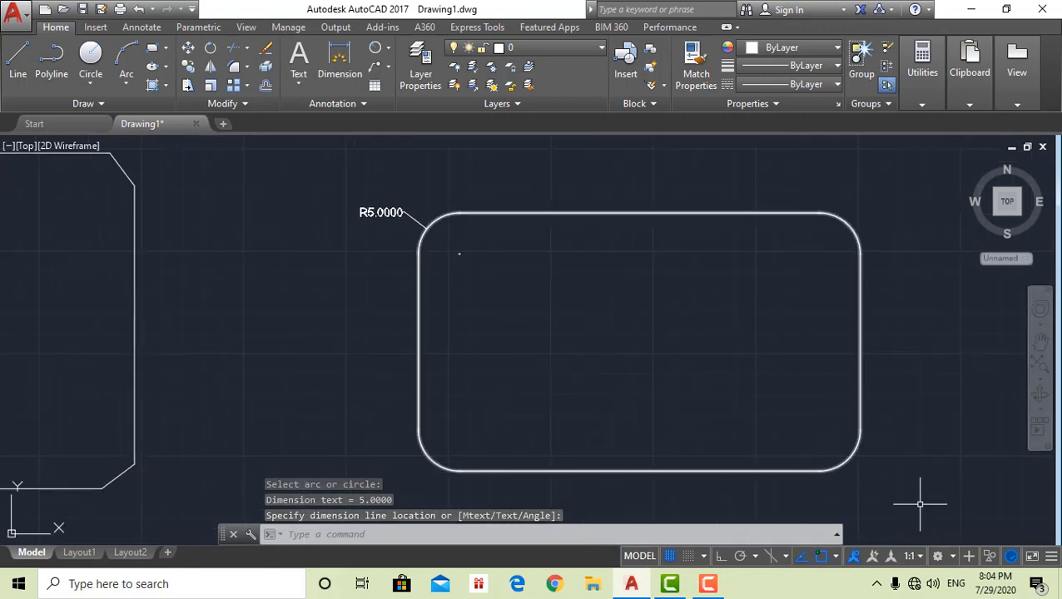
key("Return")
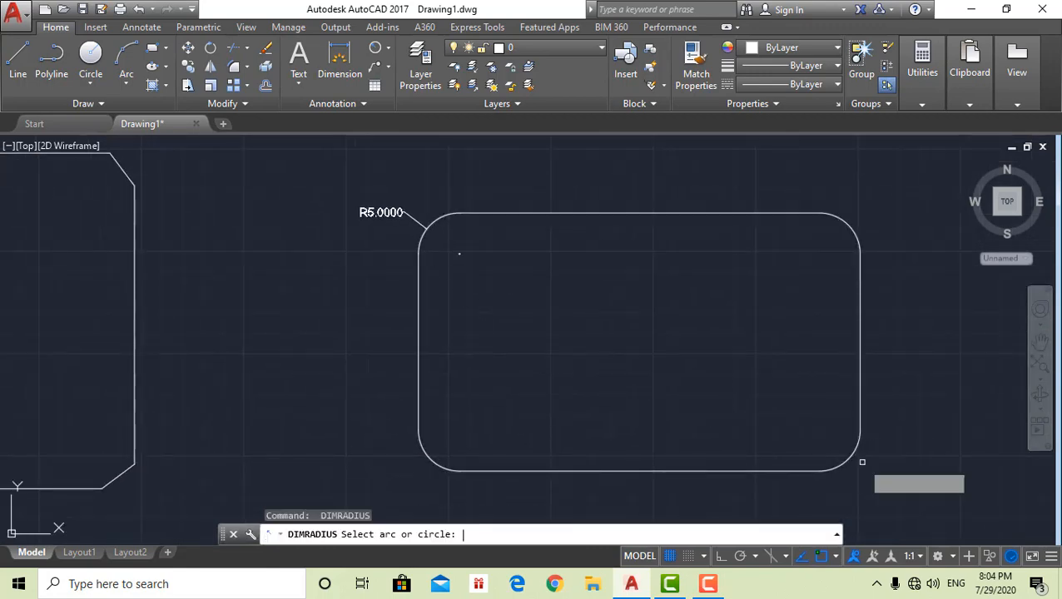
left_click(852, 460)
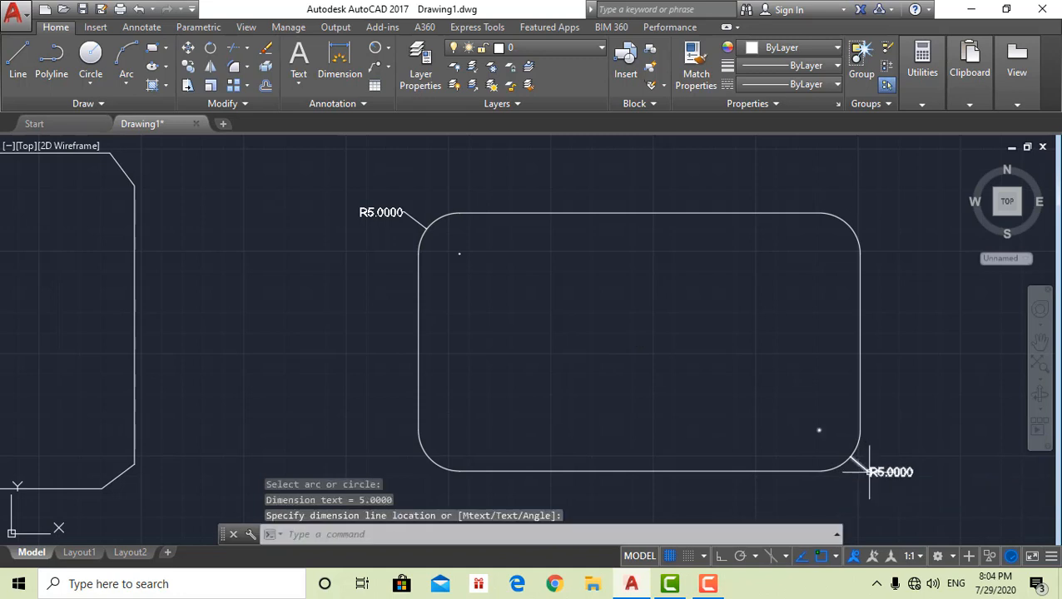
scroll(845, 428, "down", 4)
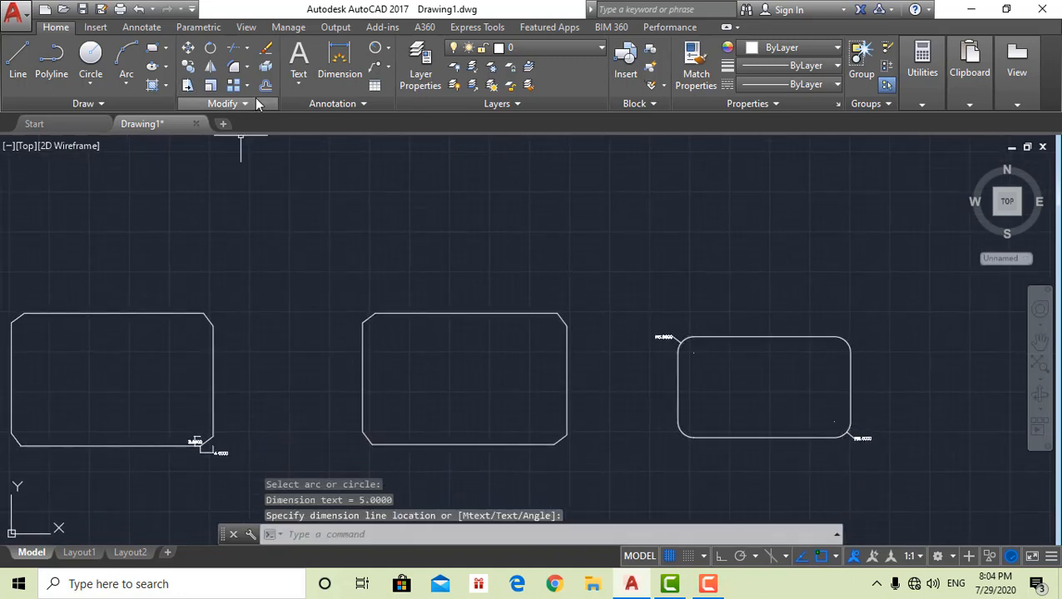
Draw another filleted rectangle with Thickness 5 to the right of the dimensioned one, at about the same height
left_click(154, 51)
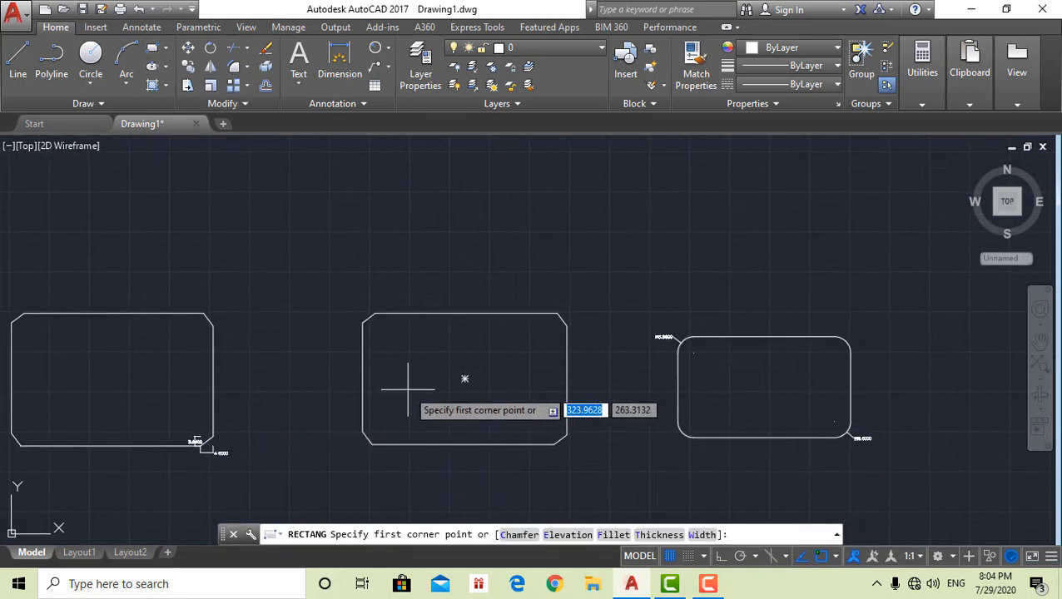
left_click(657, 534)
scroll(576, 453, "down", 2)
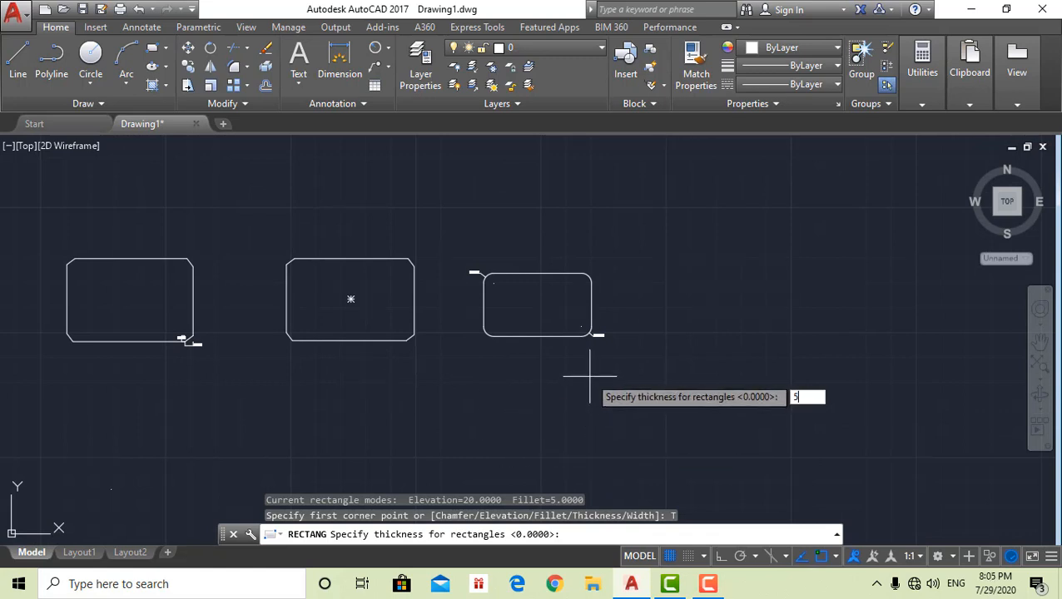
key("Return")
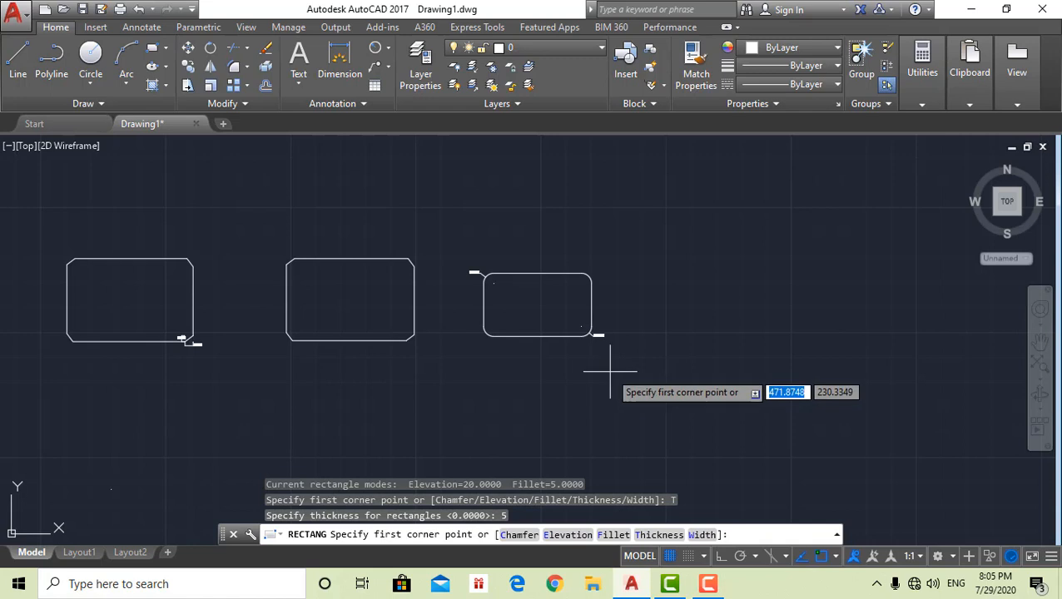
left_click(630, 268)
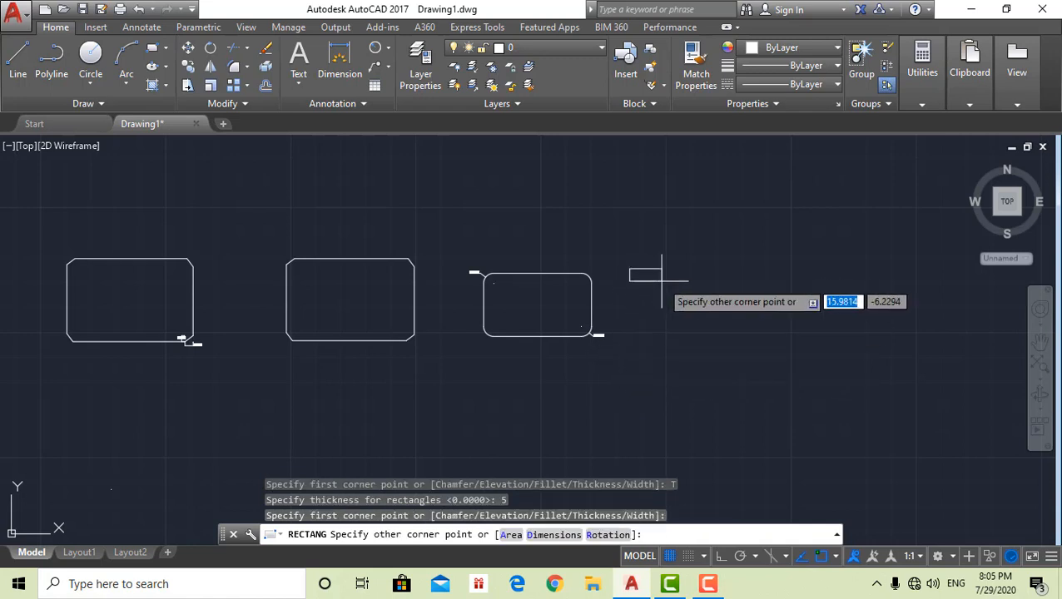
left_click(732, 332)
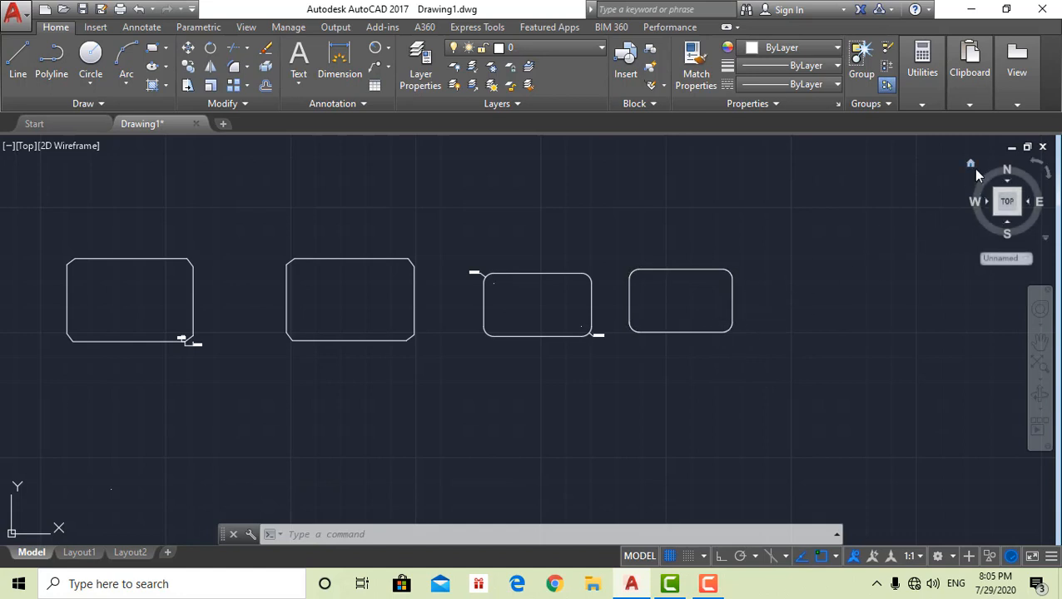
Switch to the SW Isometric view and examine the thickness of the last rectangle beside the flat ones
left_click(70, 144)
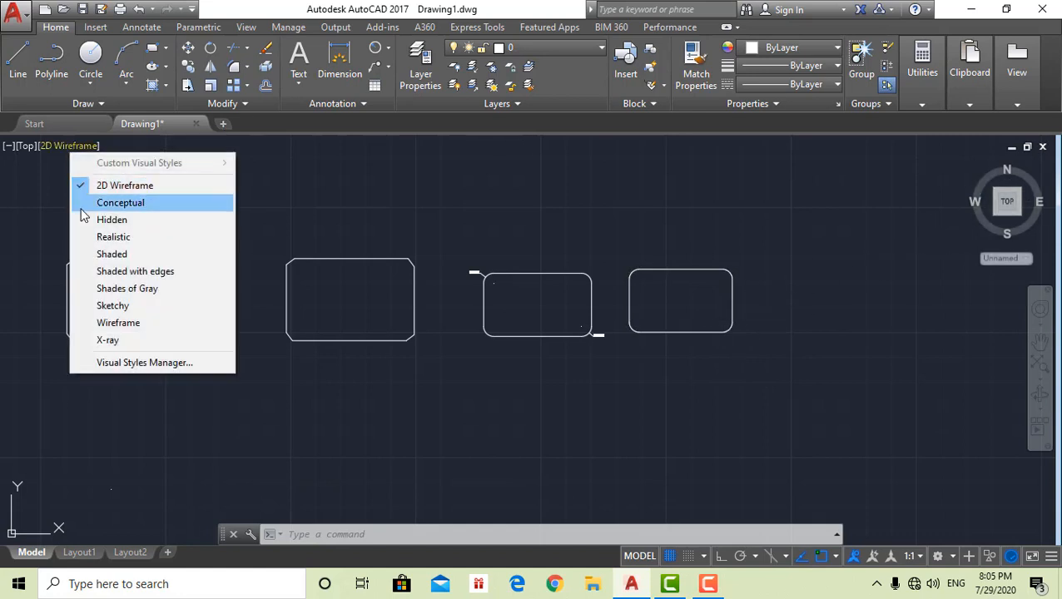
left_click(28, 146)
left_click(29, 147)
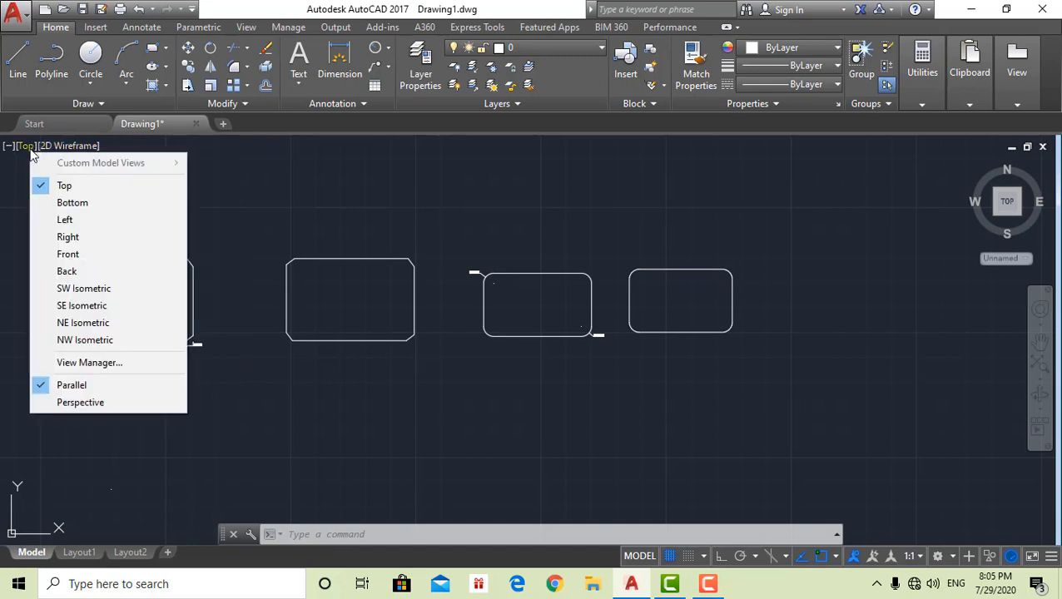
left_click(75, 288)
scroll(691, 289, "up", 6)
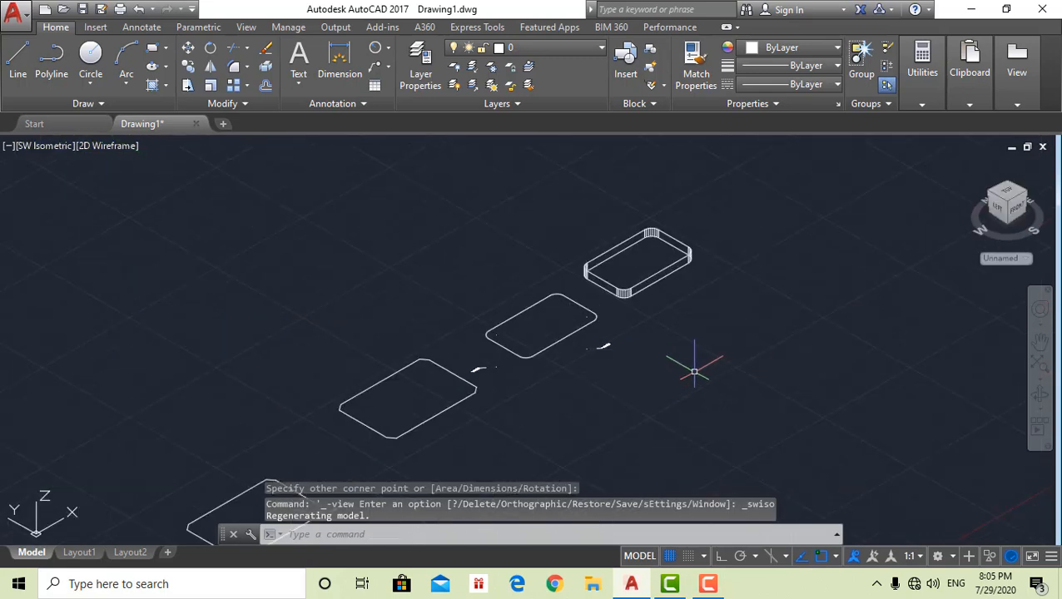
Apply the Realistic visual style and orbit around the thick filleted rectangle to examine its wall height beside the flat one
scroll(640, 359, "up", 1)
scroll(562, 304, "down", 1)
middle_click_drag(560, 312, 571, 343)
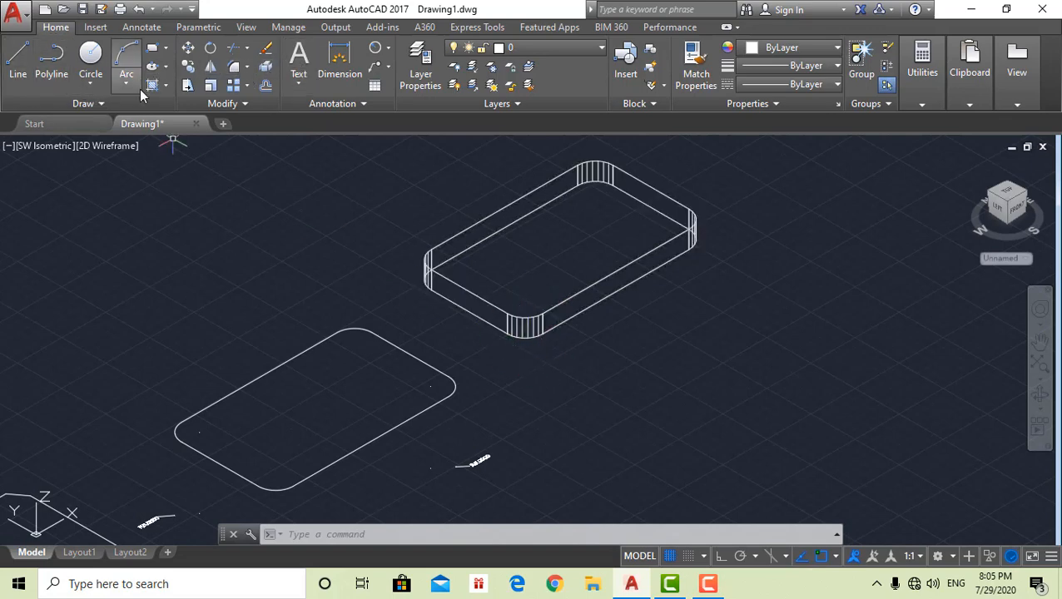
left_click(103, 146)
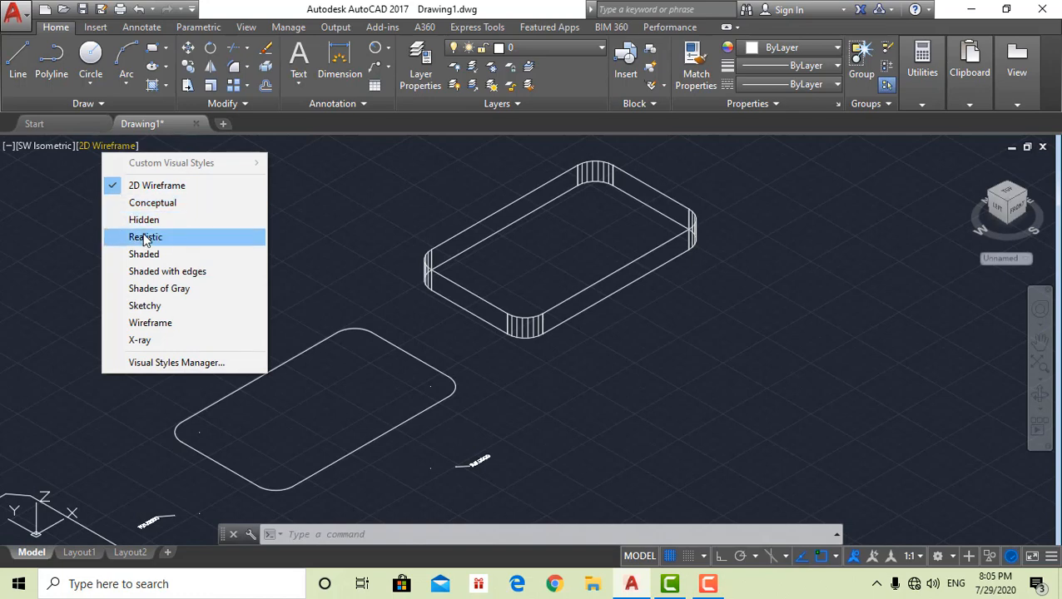
left_click(145, 238)
scroll(398, 305, "up", 4)
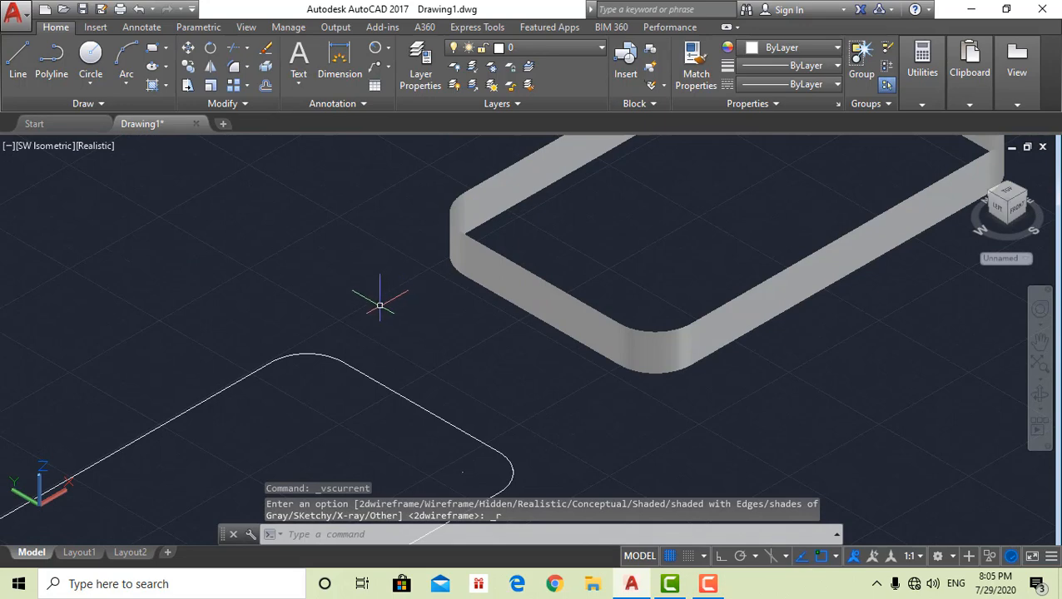
scroll(369, 284, "up", 2)
middle_click_drag(369, 284, 399, 244)
middle_click_drag(475, 307, 511, 265, "shift")
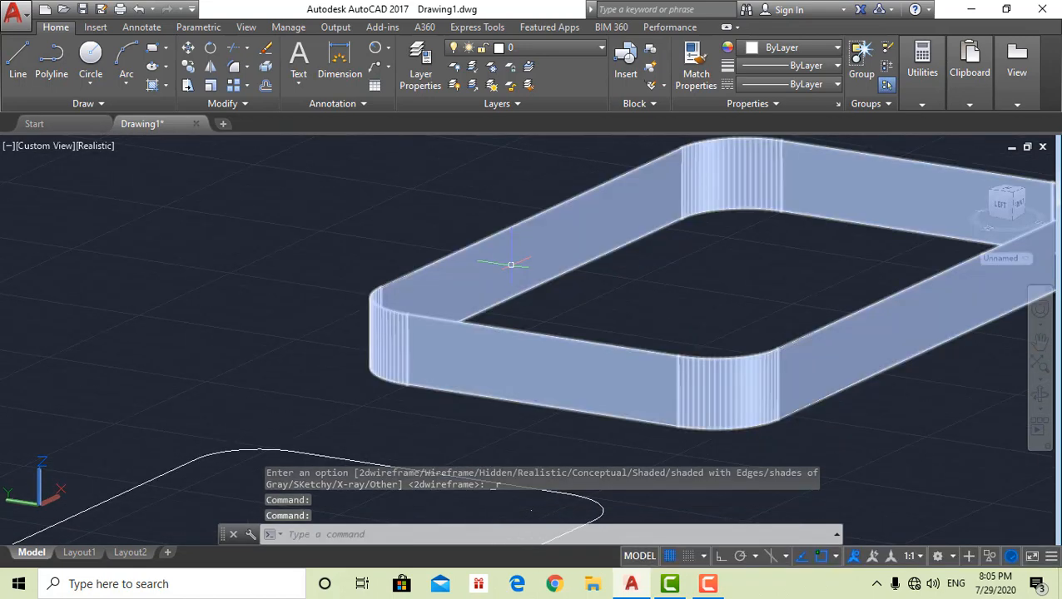
scroll(294, 162, "down", 3)
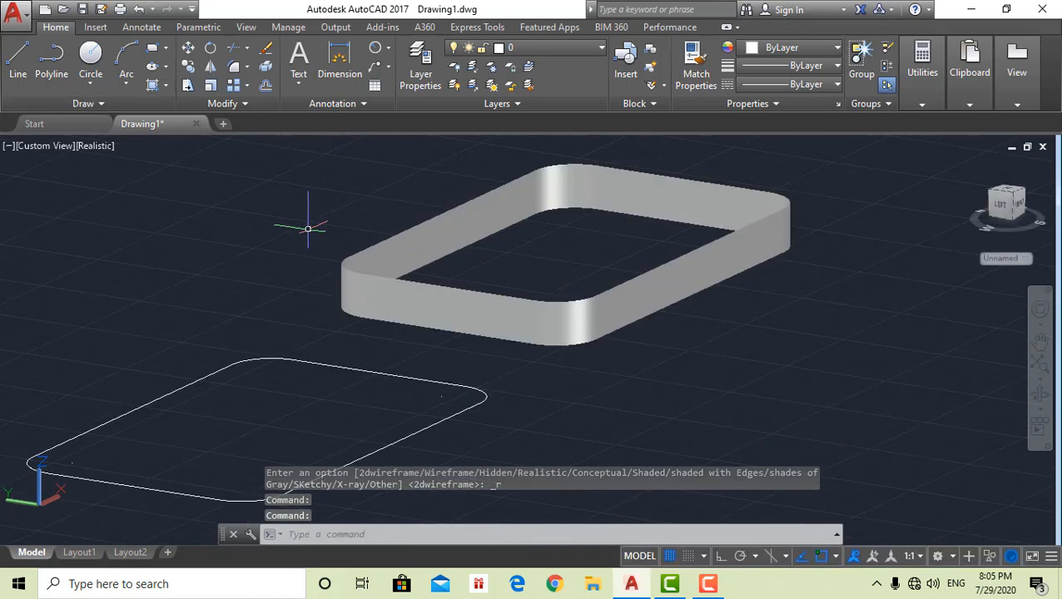
left_click(523, 219)
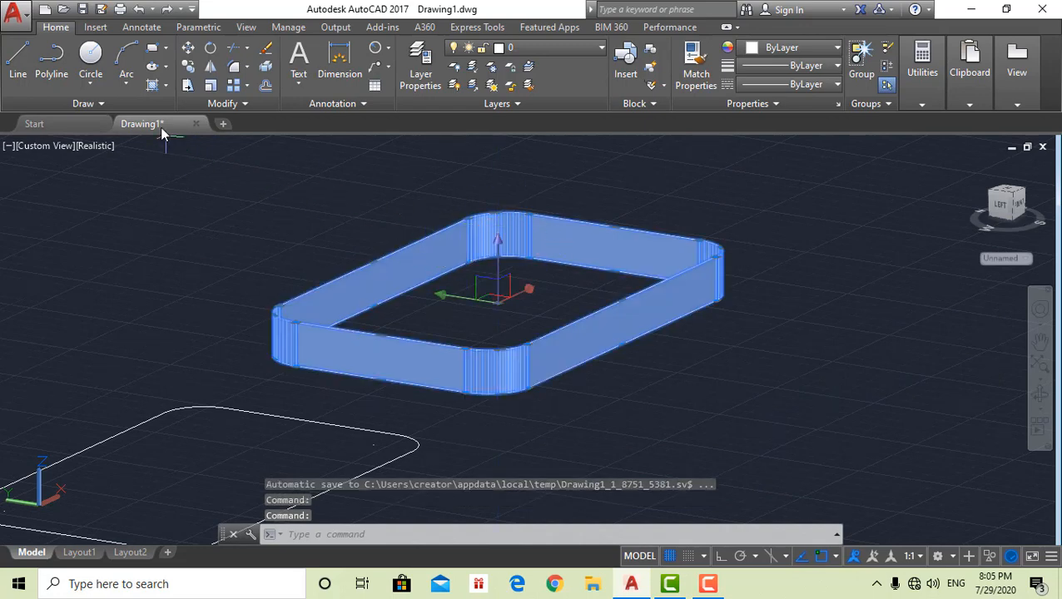
left_click(153, 50)
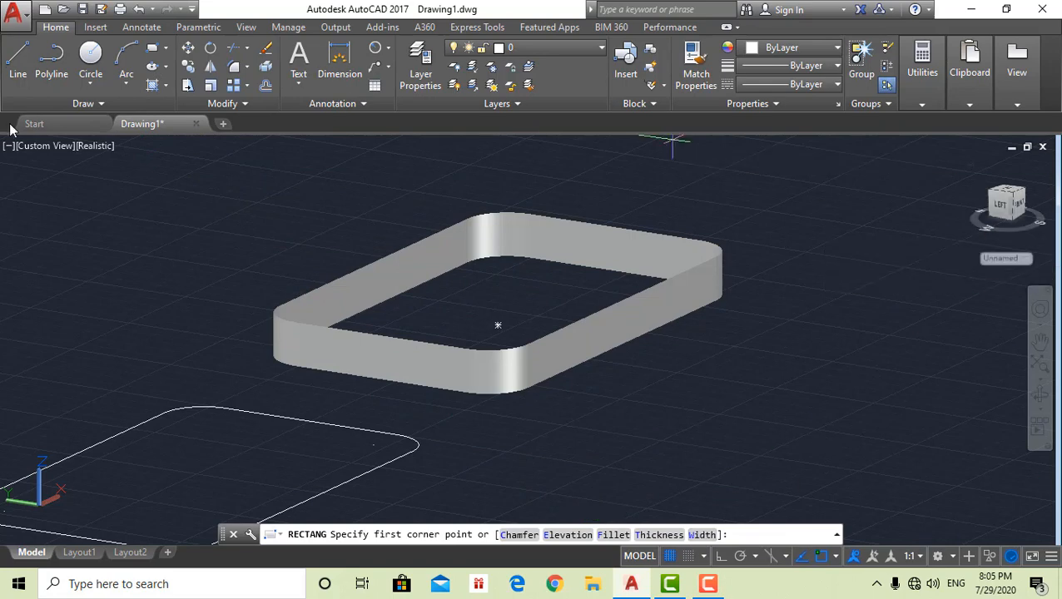
left_click(38, 150)
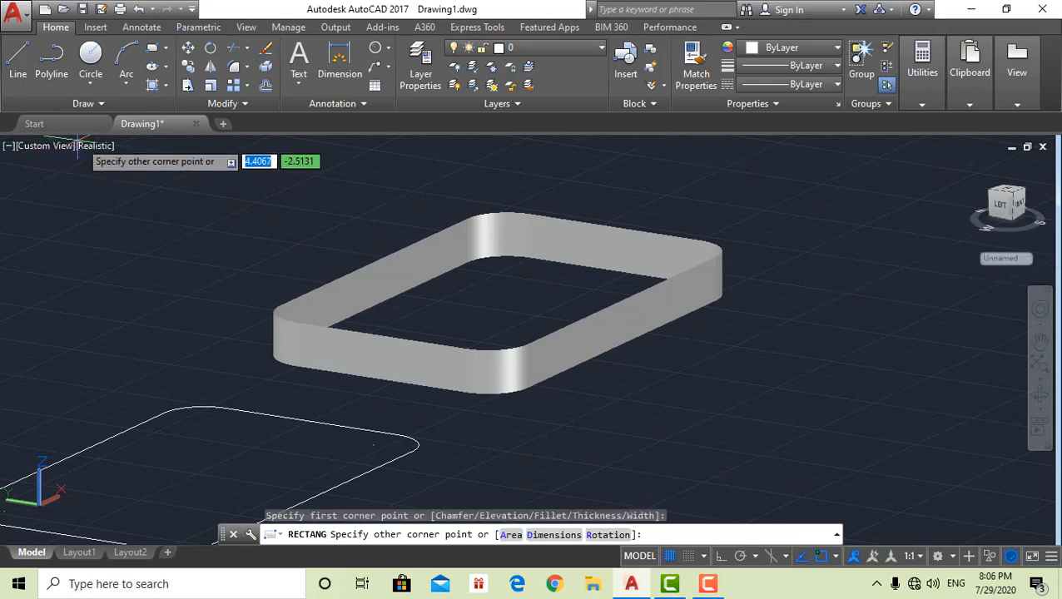
key("Escape")
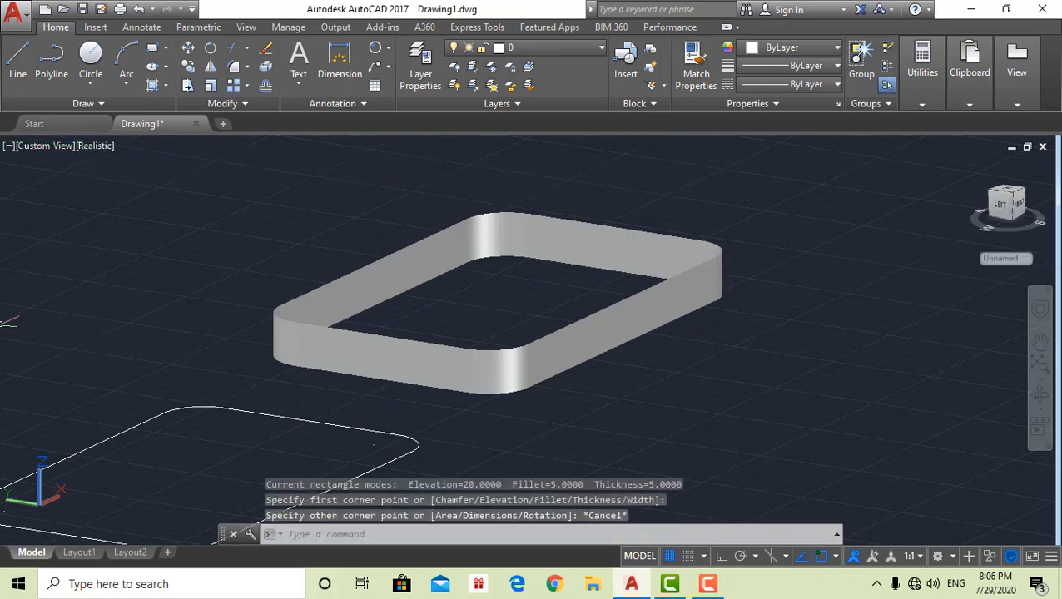
Return the drawing to the Top view and the 2D Wireframe visual style
scroll(5, 324, "up", 2)
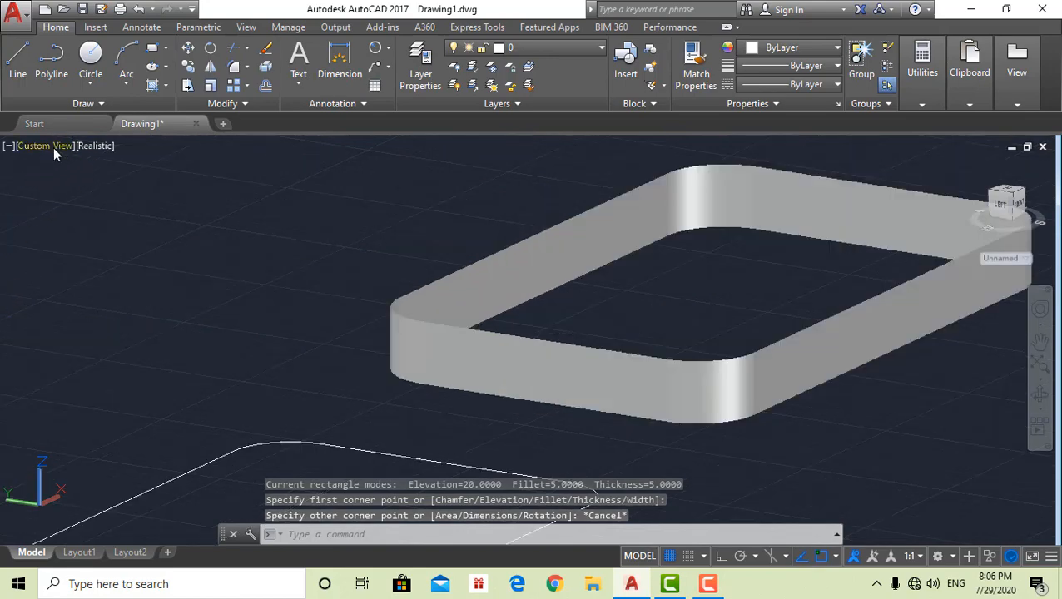
left_click(53, 146)
left_click(84, 182)
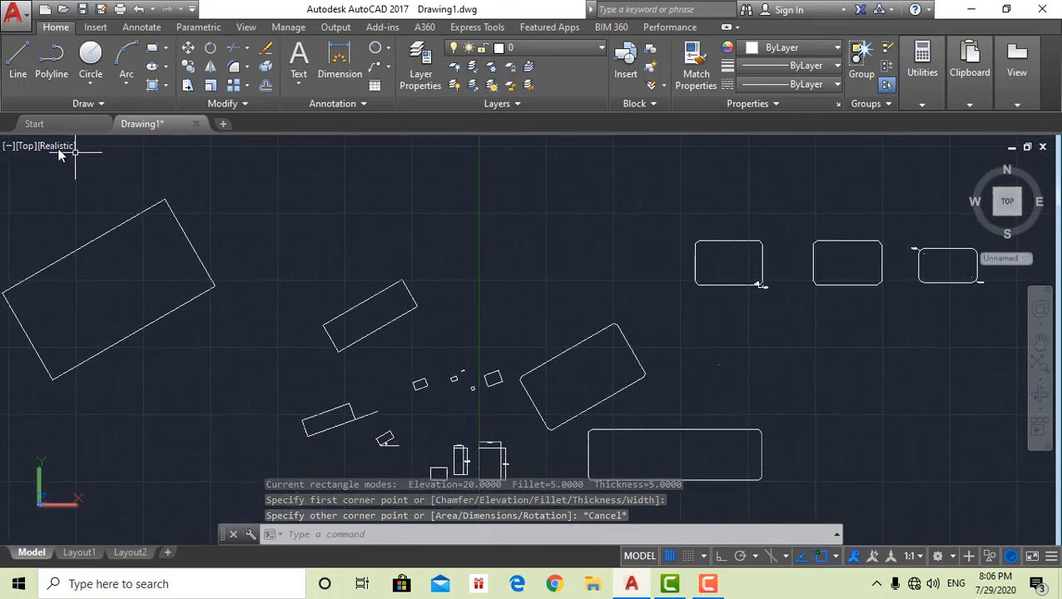
left_click(65, 148)
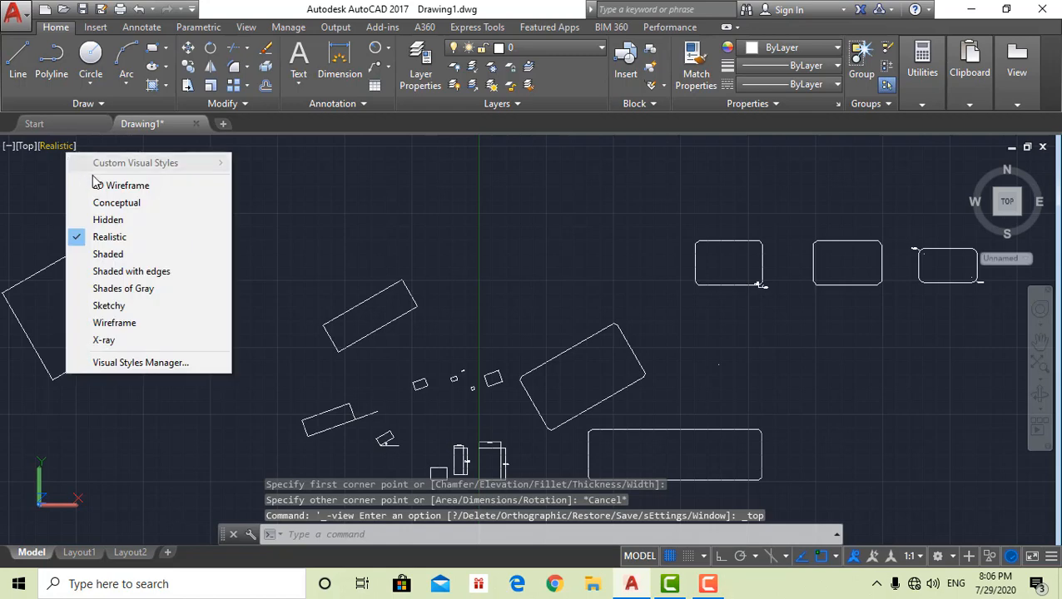
left_click(97, 184)
Draw a filleted rectangle with line Width 3 to the right of the last one, at about the same height and slightly wider
scroll(50, 276, "down", 2)
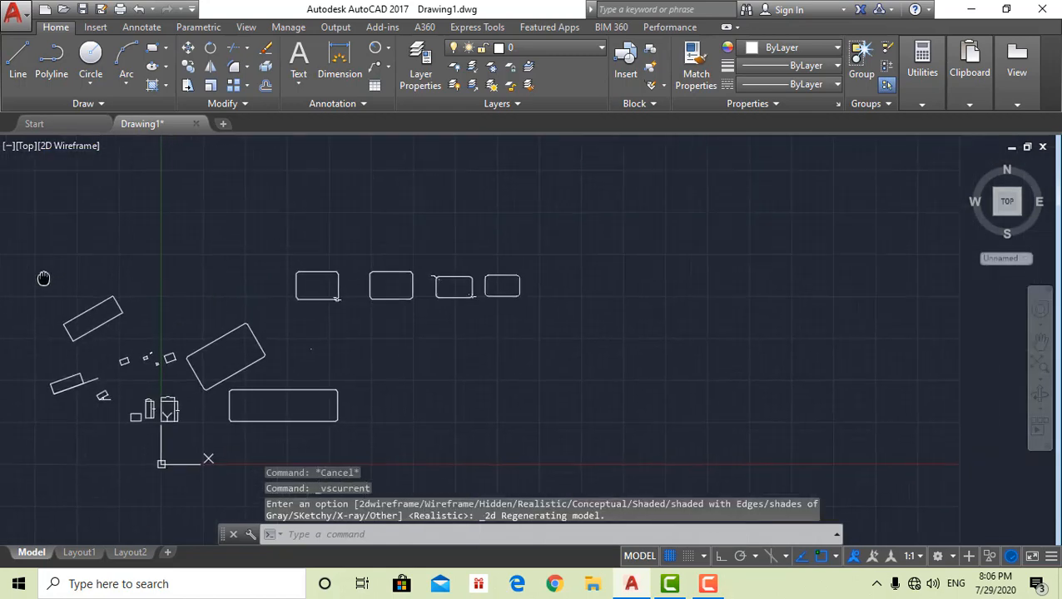
scroll(466, 287, "up", 6)
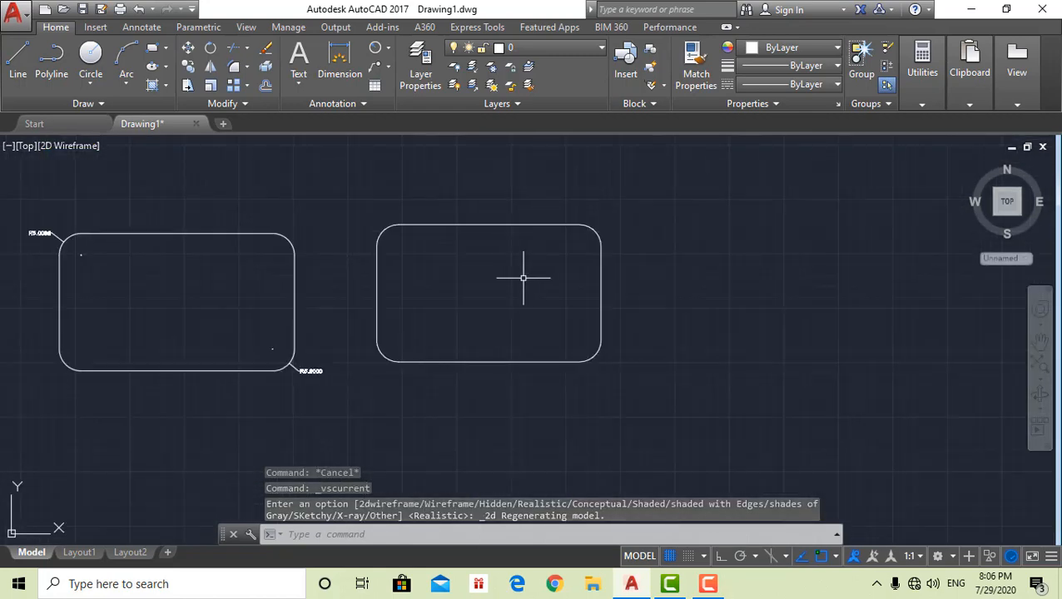
scroll(519, 280, "up", 2)
scroll(519, 280, "down", 2)
middle_click_drag(516, 284, 440, 295)
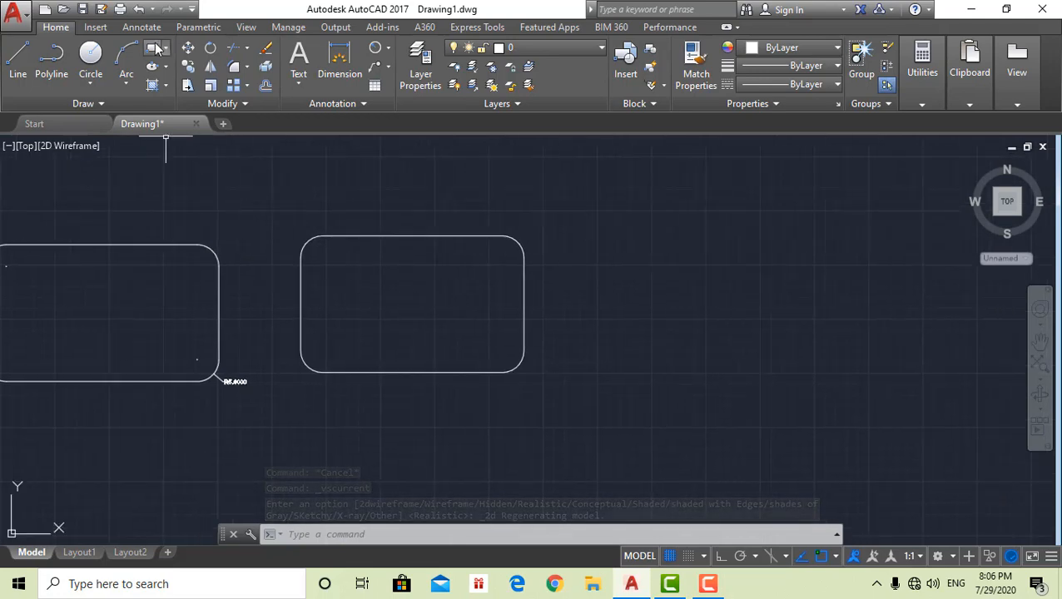
left_click(152, 47)
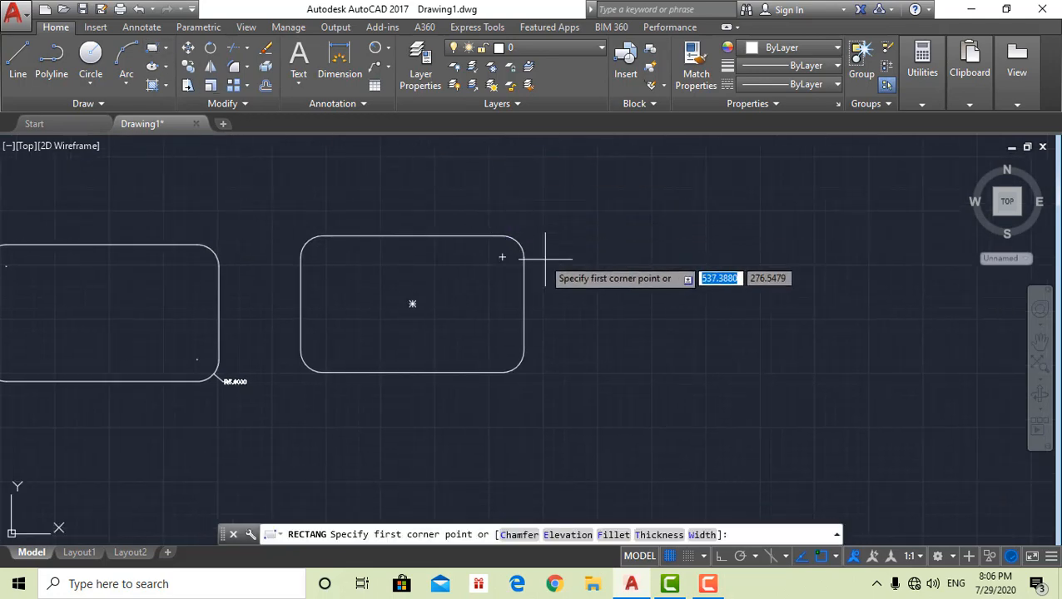
left_click(700, 535)
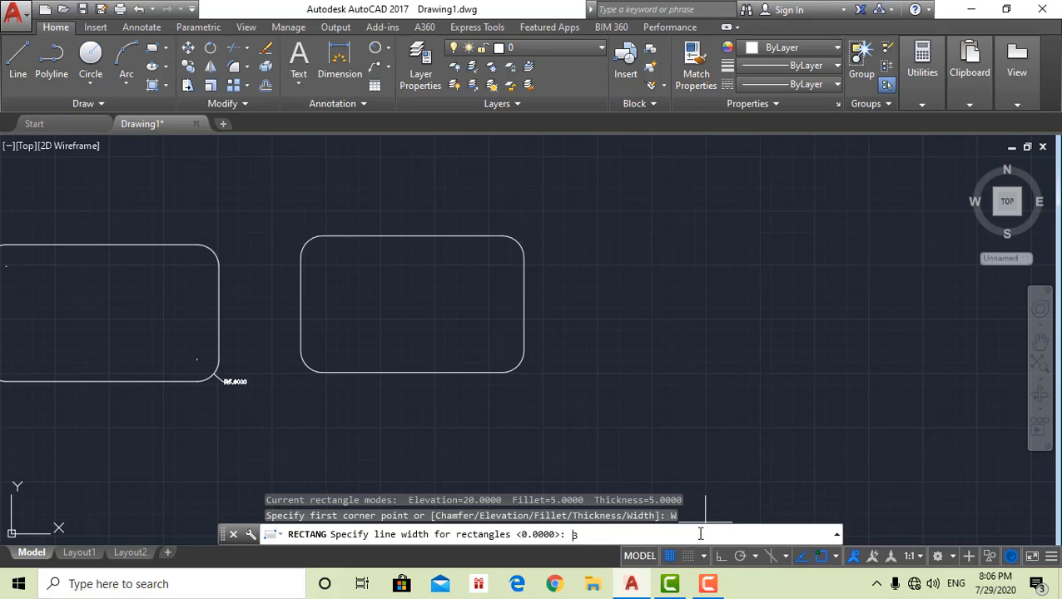
type("3")
key("Return")
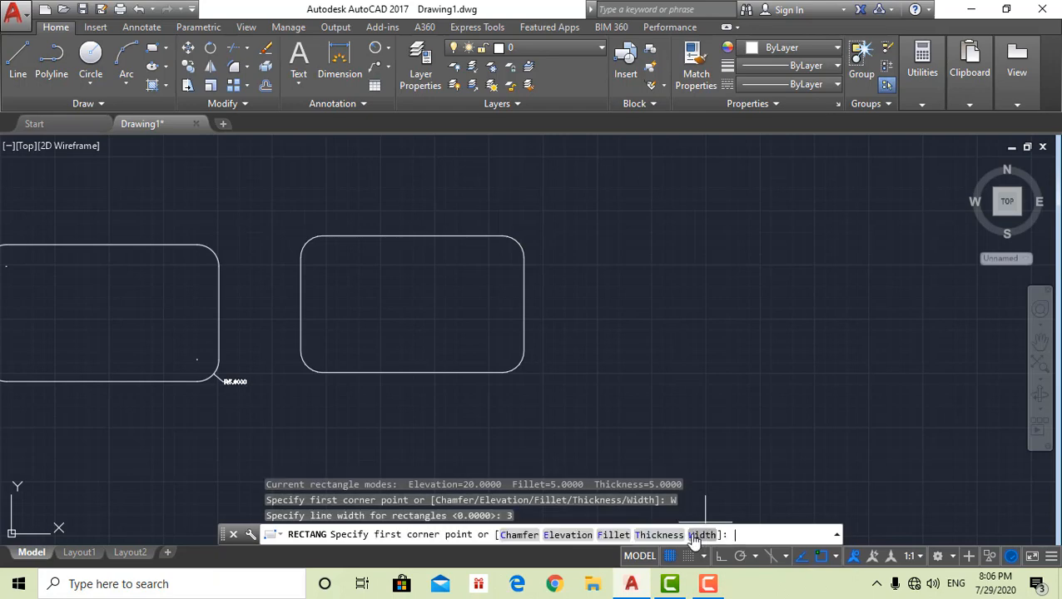
left_click(583, 236)
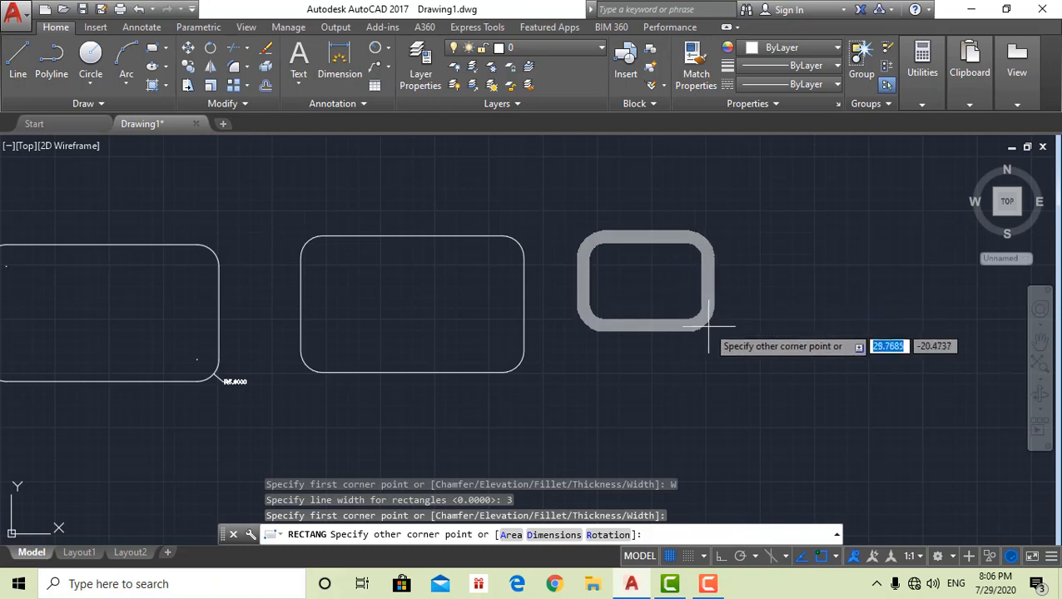
left_click(831, 375)
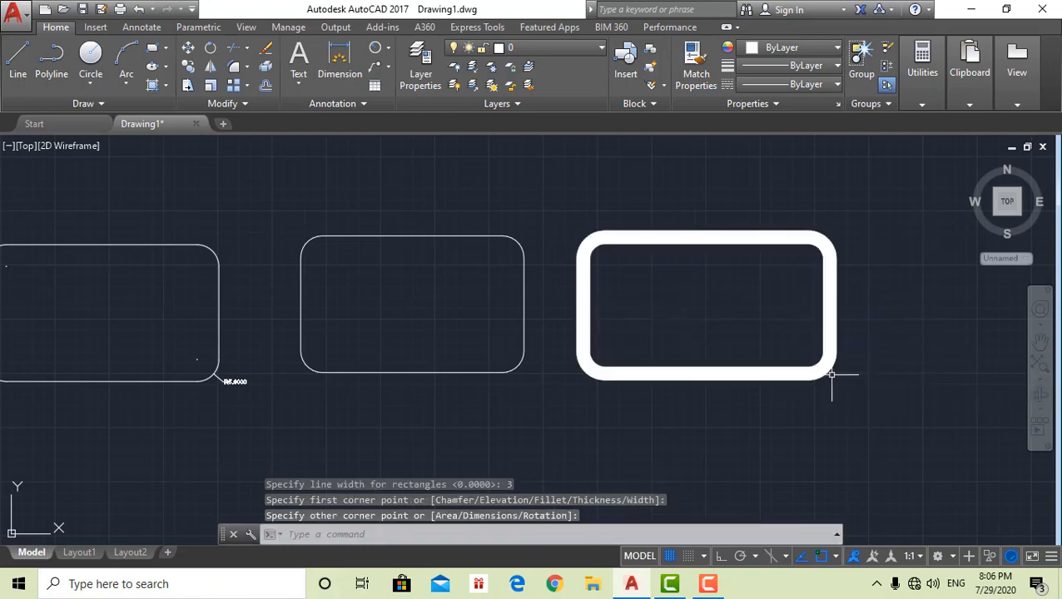
Compare the wide-line rectangle with the thin-line rectangles in its row, and look over all the rectangles drawn
scroll(797, 411, "down", 6)
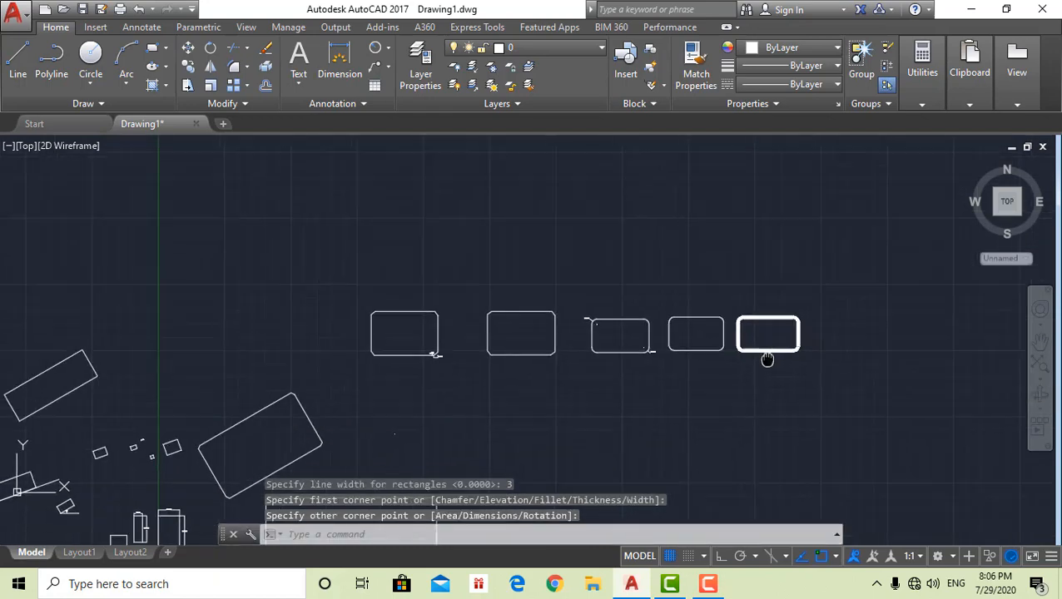
scroll(821, 324, "up", 4)
middle_click_drag(813, 316, 800, 339)
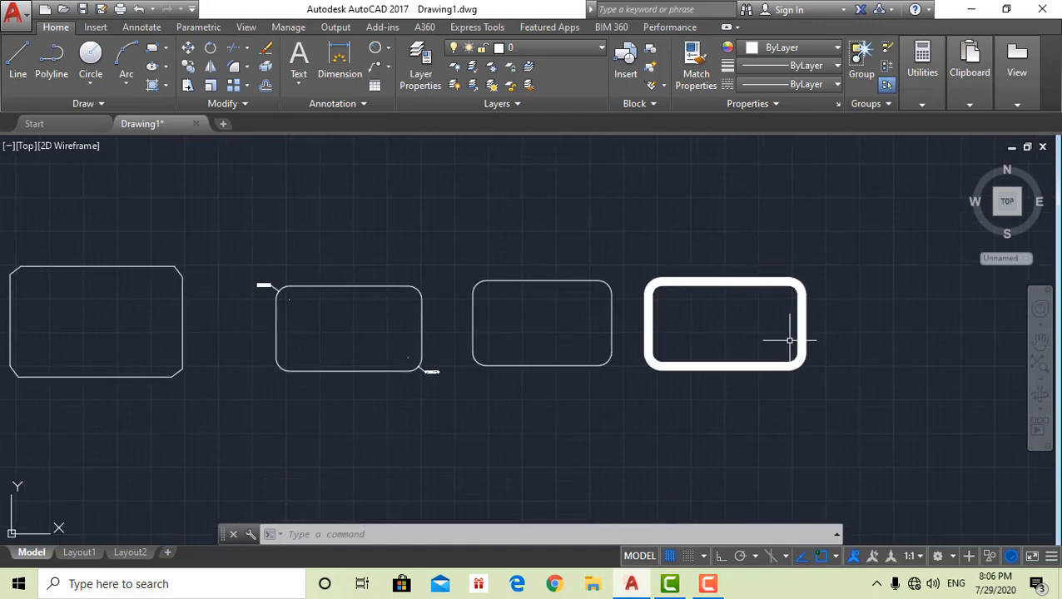
scroll(428, 213, "up", 2)
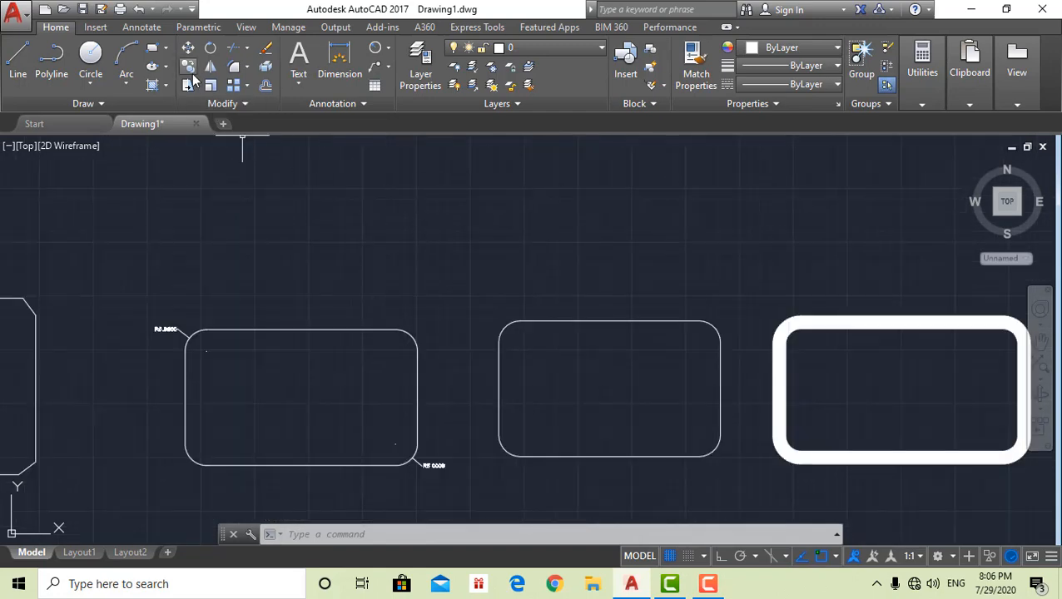
scroll(201, 184, "down", 2)
scroll(346, 233, "down", 4)
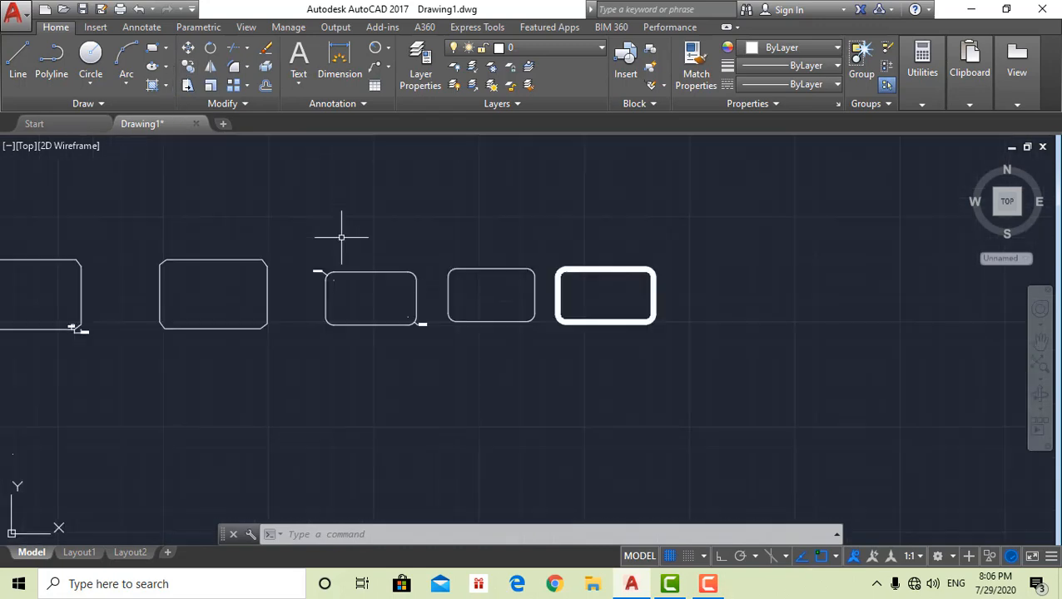
scroll(340, 236, "down", 2)
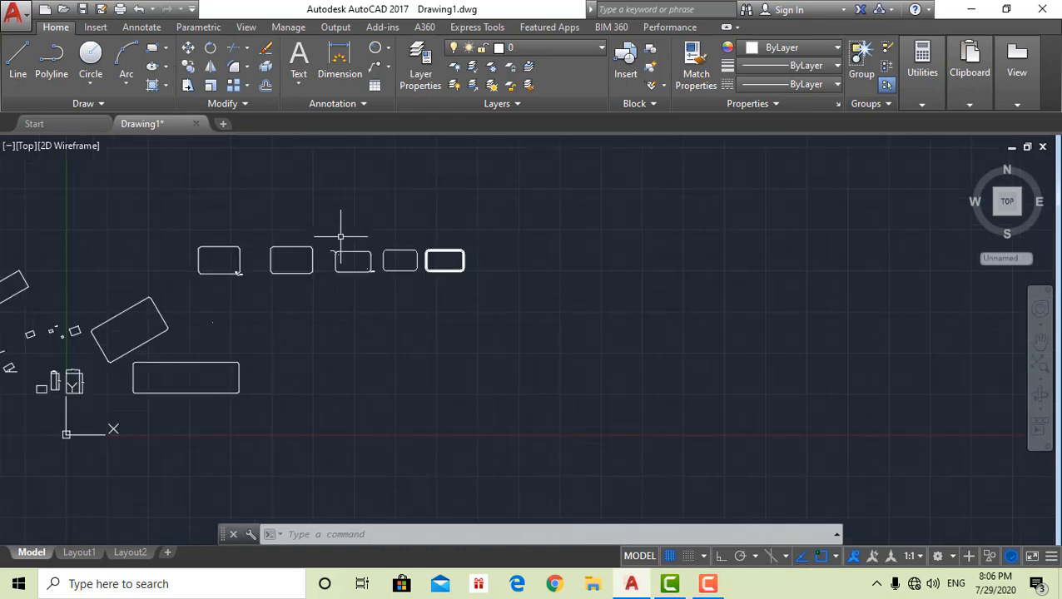
middle_click_drag(338, 237, 403, 243)
mouse_move(306, 273)
middle_mouse_down()
mouse_move(371, 284)
mouse_move(395, 270)
middle_mouse_up()
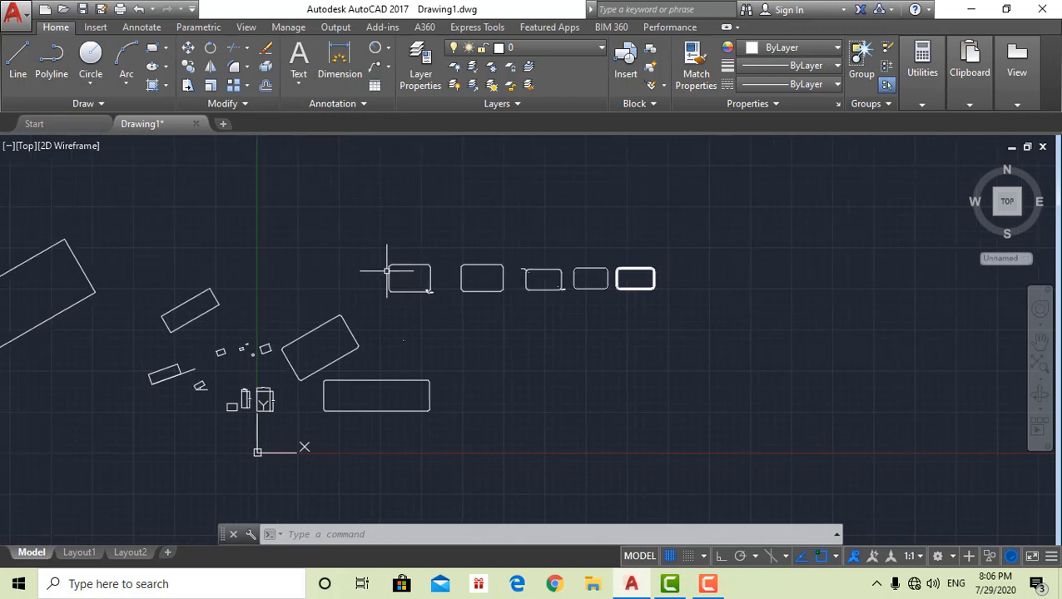